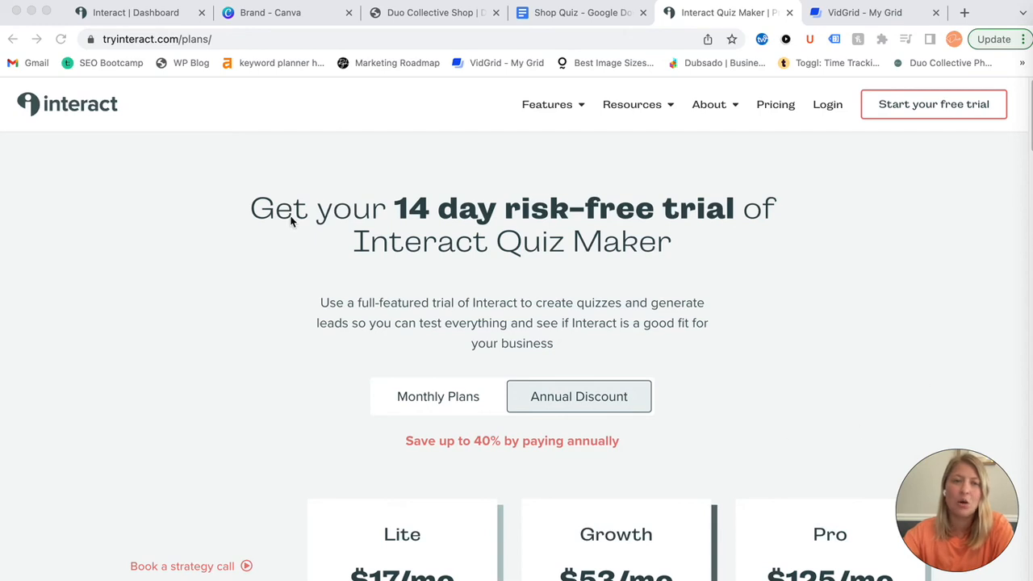
# Review the Interact dashboard and the live 'Gram game quiz linked from the Duo Collective homepage, and return to the dashboard
pyautogui.click(160, 20)
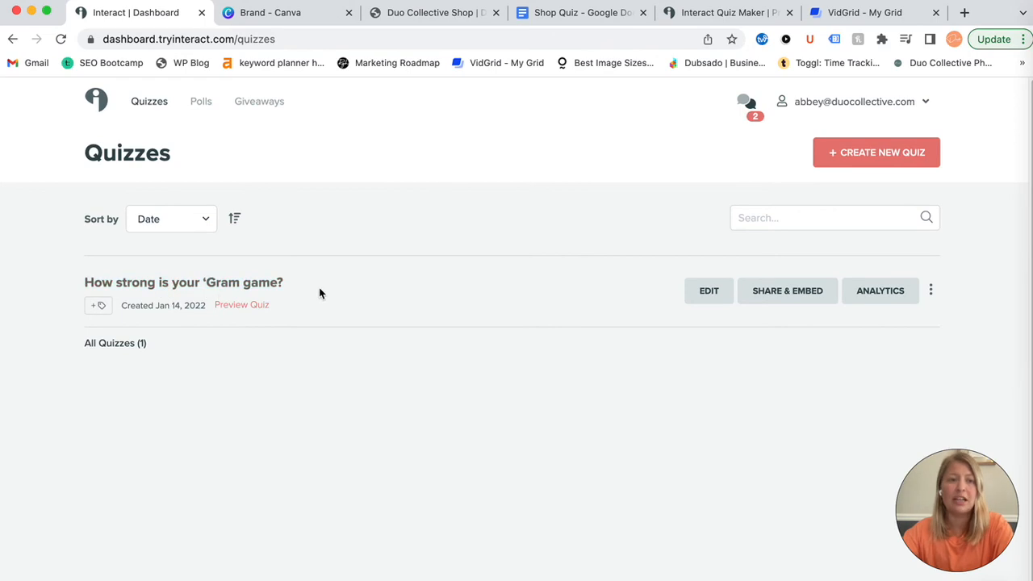
pyautogui.click(445, 13)
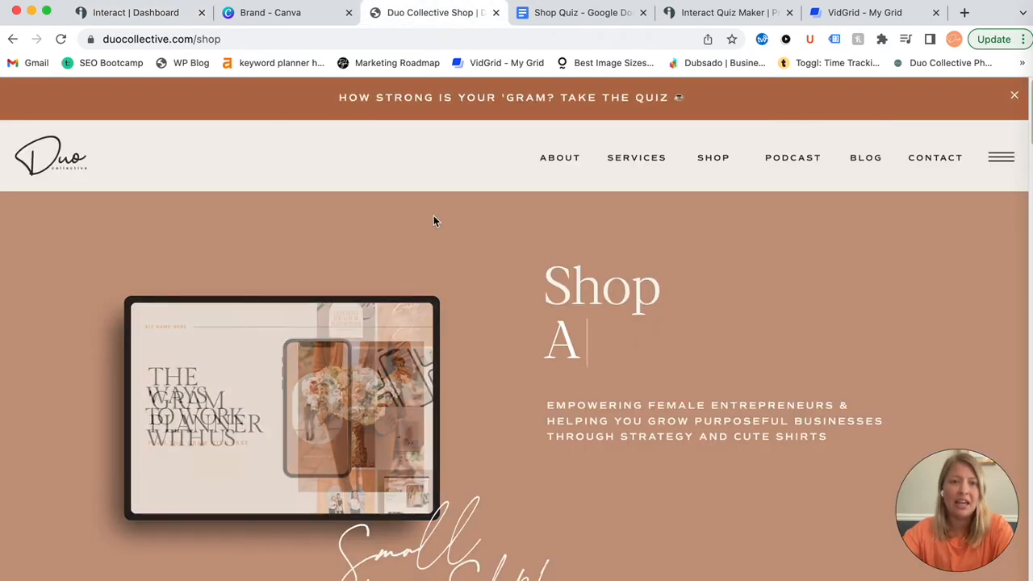
pyautogui.click(69, 157)
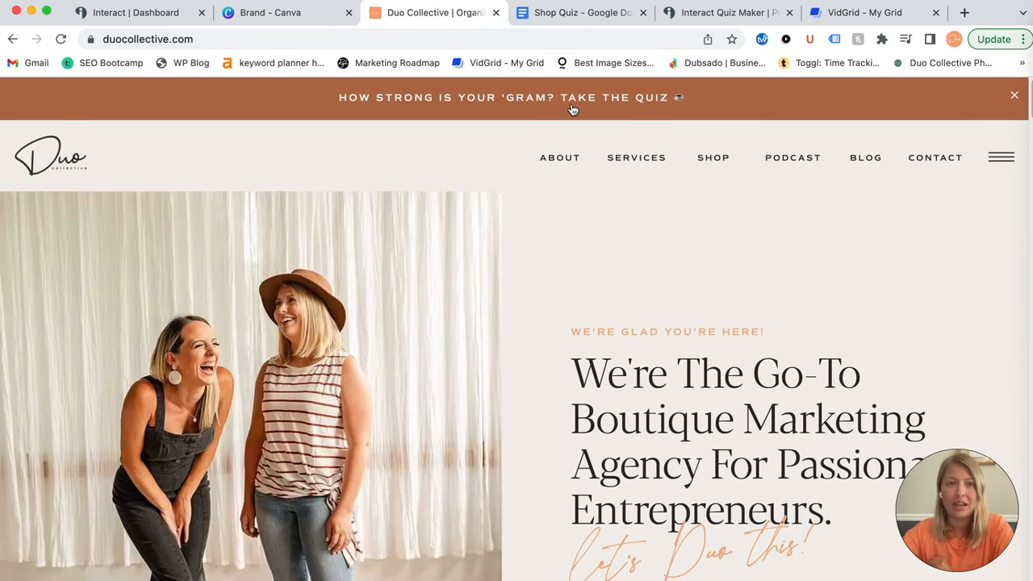
pyautogui.click(571, 105)
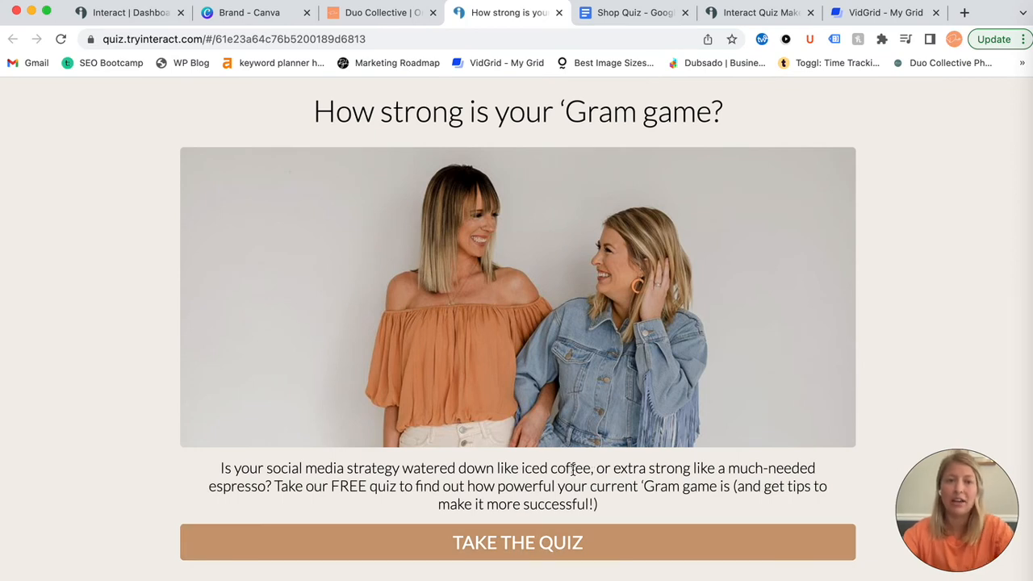
pyautogui.click(123, 12)
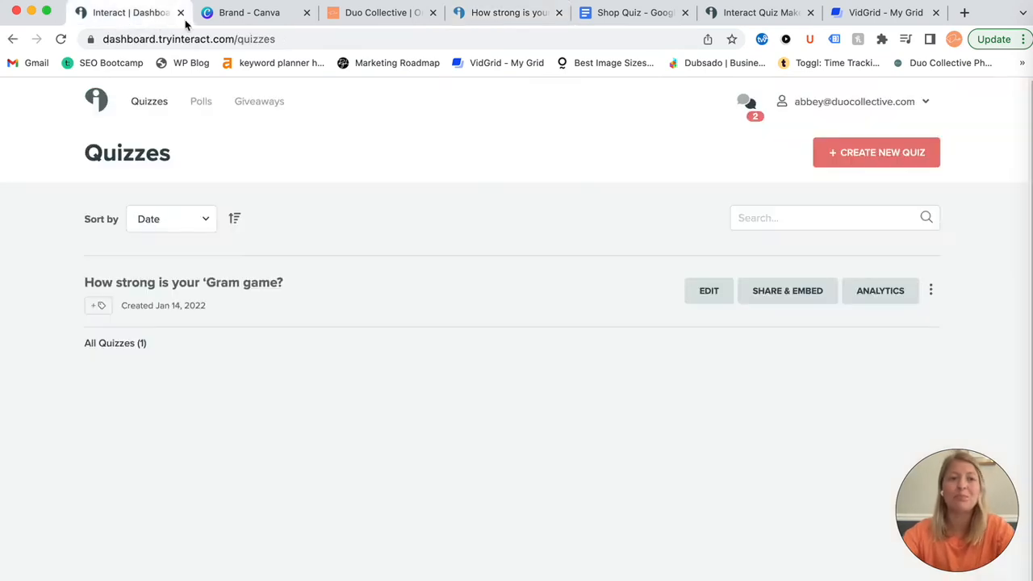
pyautogui.moveTo(493, 310)
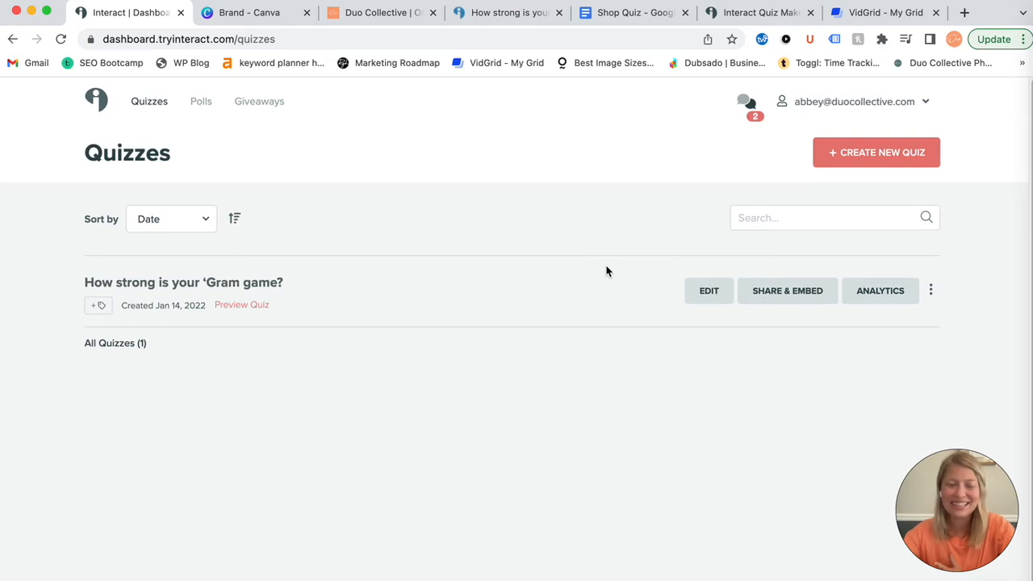
# Start creating a new quiz and browse the template gallery and the list of industry filters
pyautogui.click(871, 156)
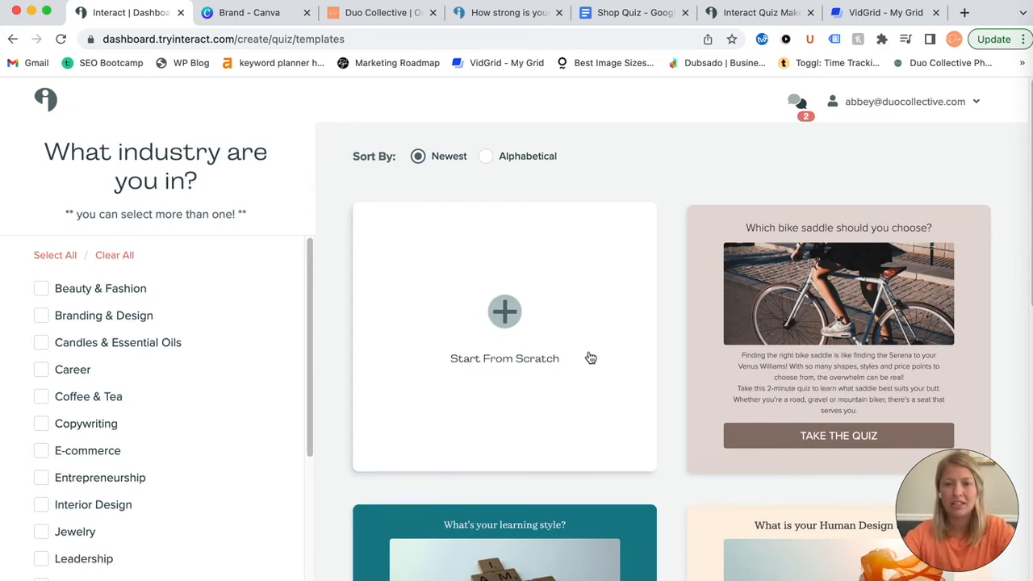
pyautogui.scroll(-1, 741, 366)
pyautogui.scroll(-7, 739, 366)
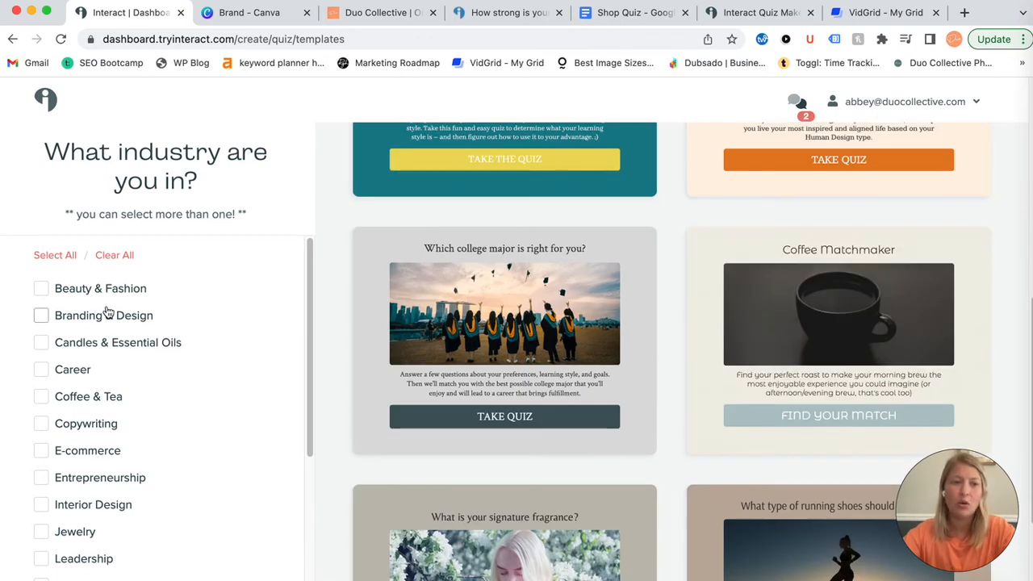
pyautogui.scroll(-5, 113, 485)
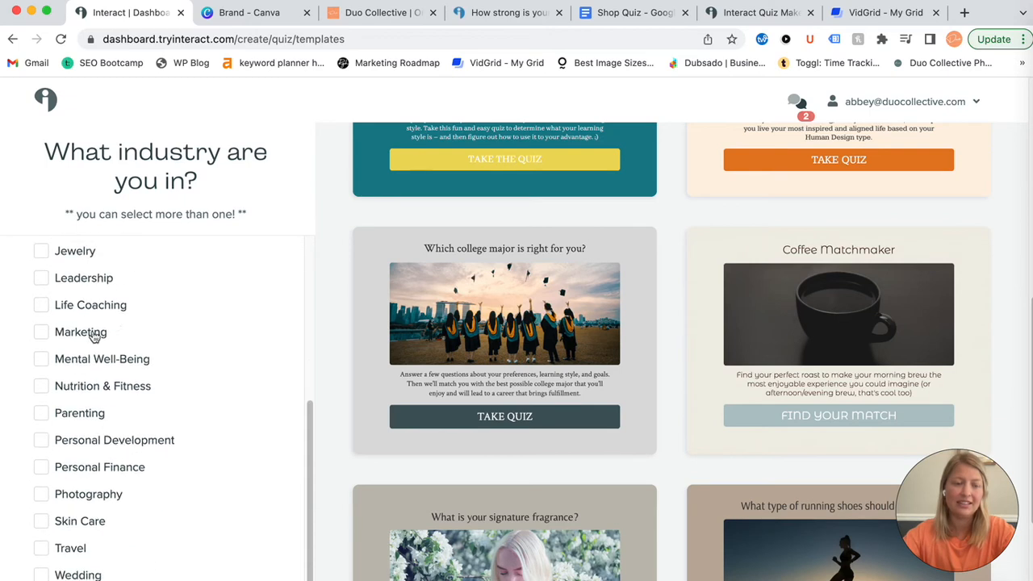
pyautogui.scroll(-2, 125, 484)
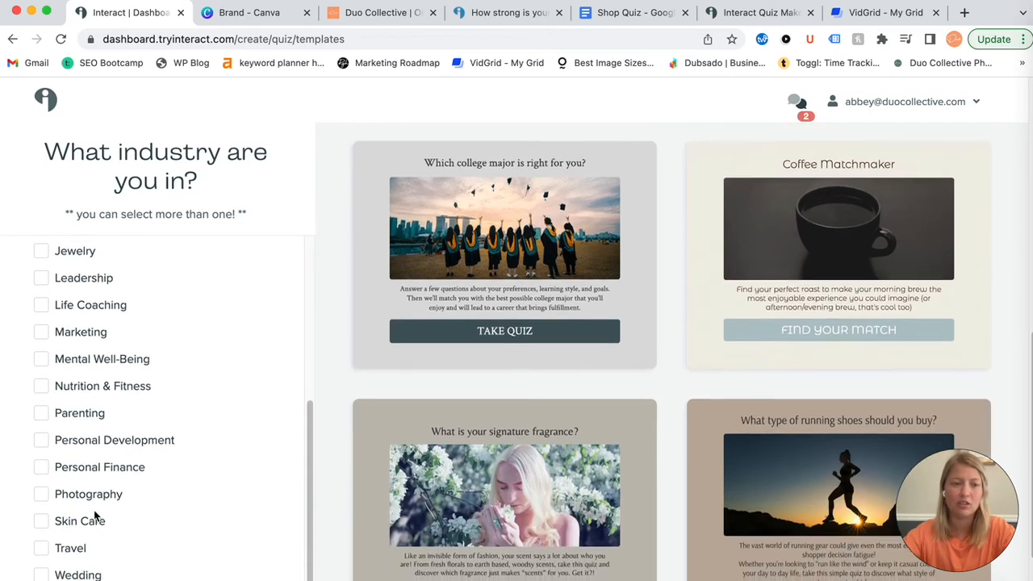
pyautogui.scroll(1, 170, 477)
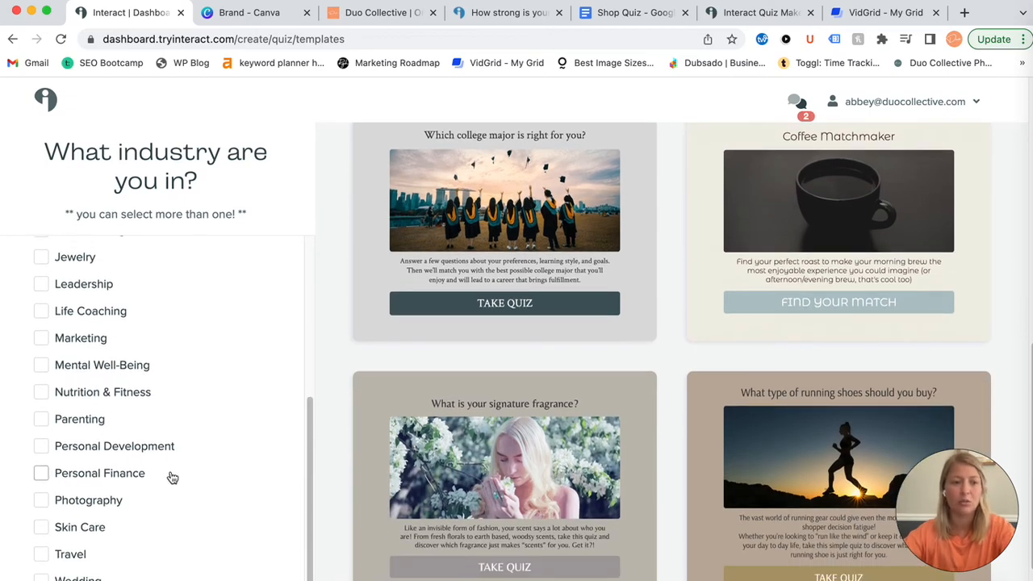
pyautogui.scroll(-1, 152, 507)
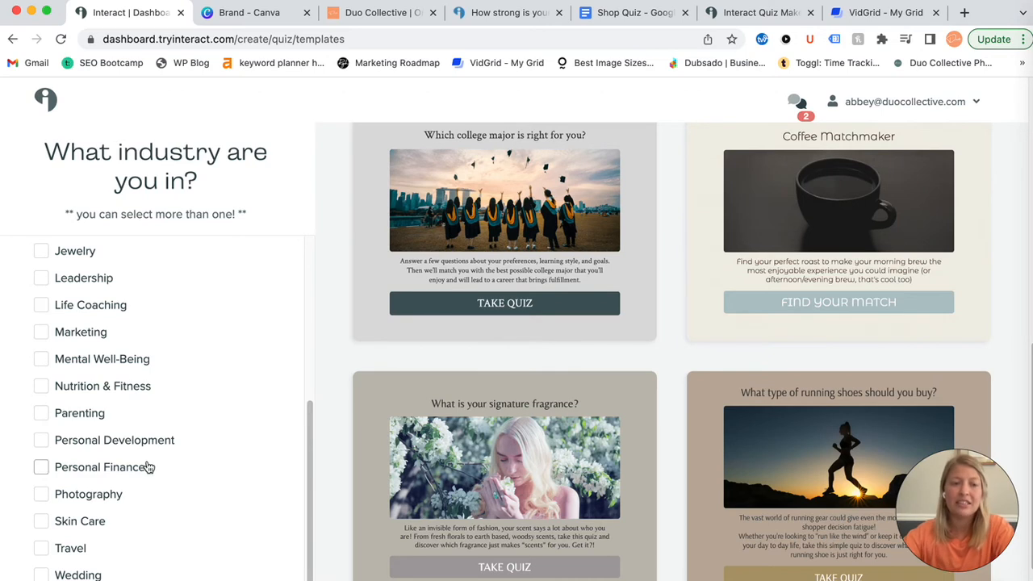
pyautogui.scroll(1, 187, 458)
pyautogui.scroll(5, 188, 459)
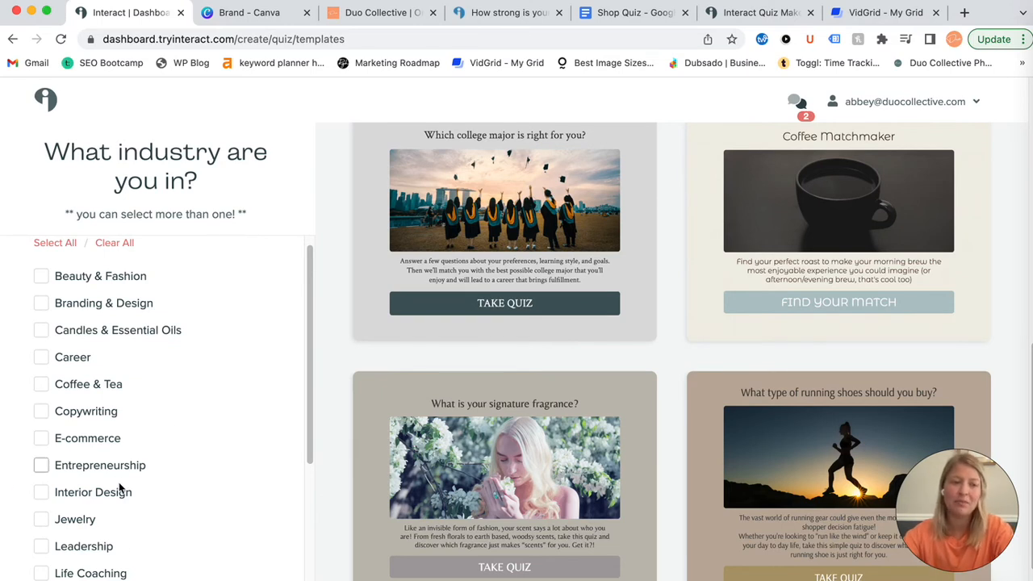
pyautogui.scroll(-2, 113, 546)
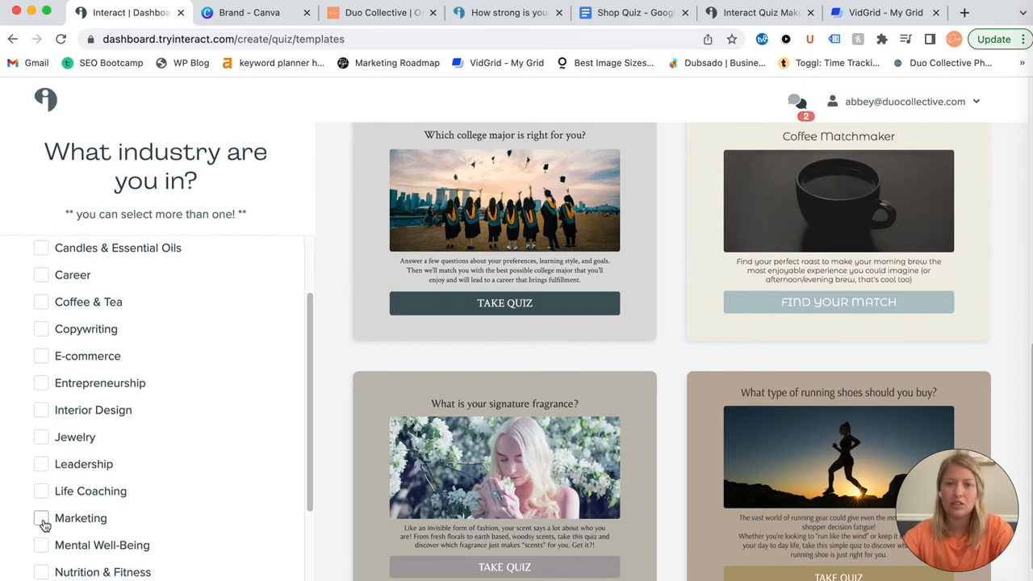
# Choose the Coffee Matchmaker template as the basis for the new quiz
pyautogui.moveTo(857, 411)
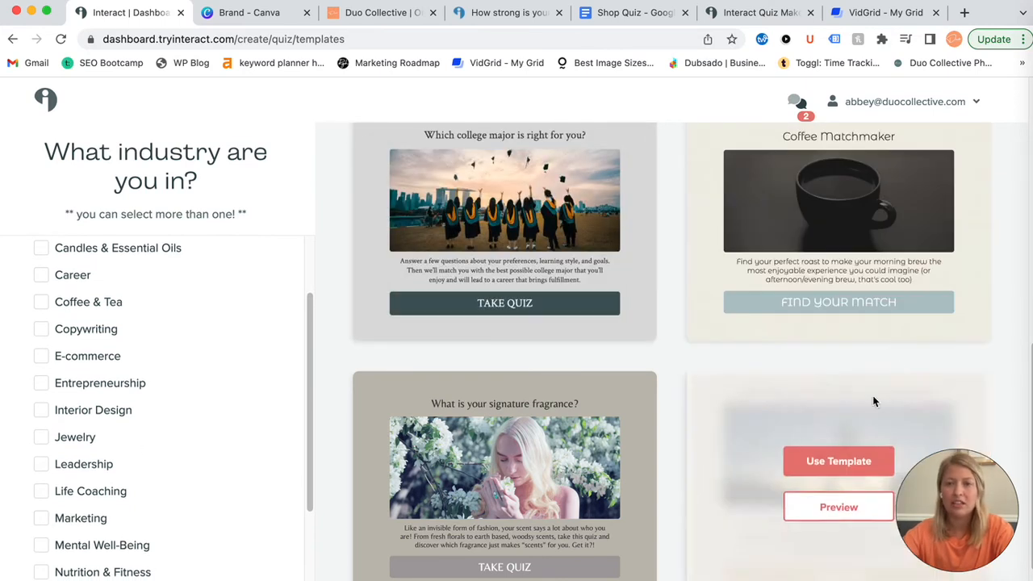
pyautogui.scroll(2, 966, 253)
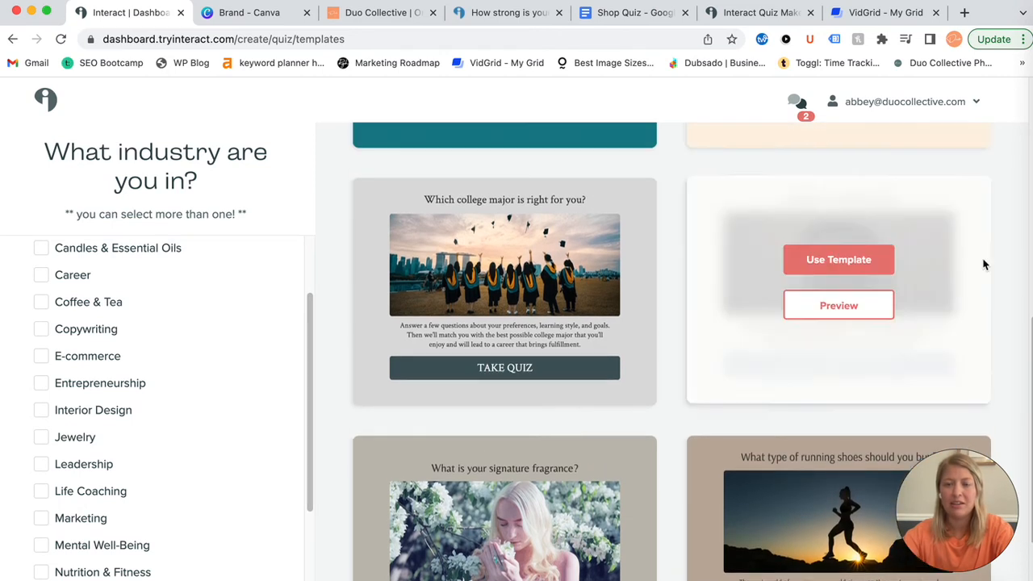
pyautogui.click(841, 273)
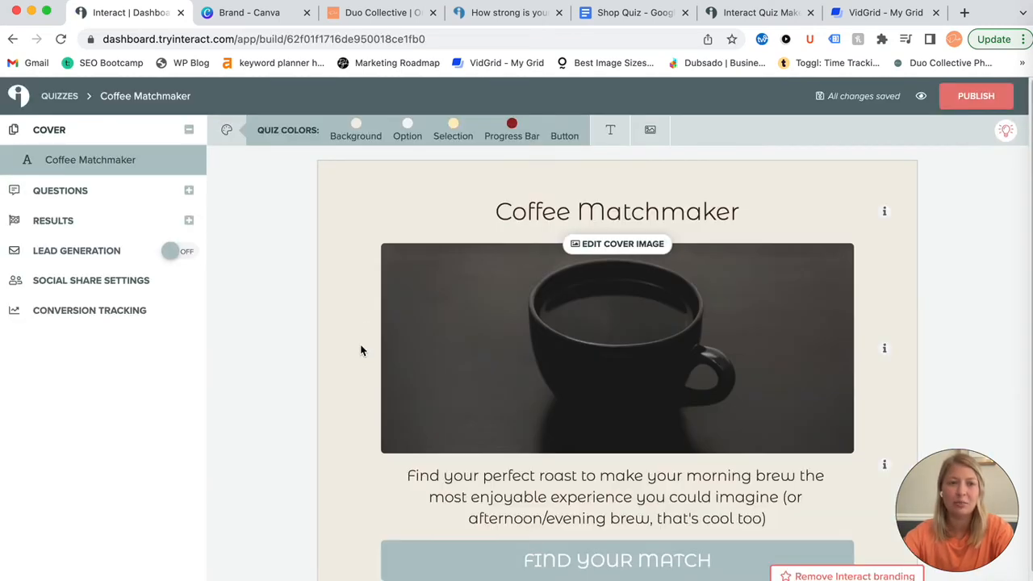
# Examine the quiz's cover page, its first two questions and the title's text settings, ending on the cover
pyautogui.scroll(-1, 309, 320)
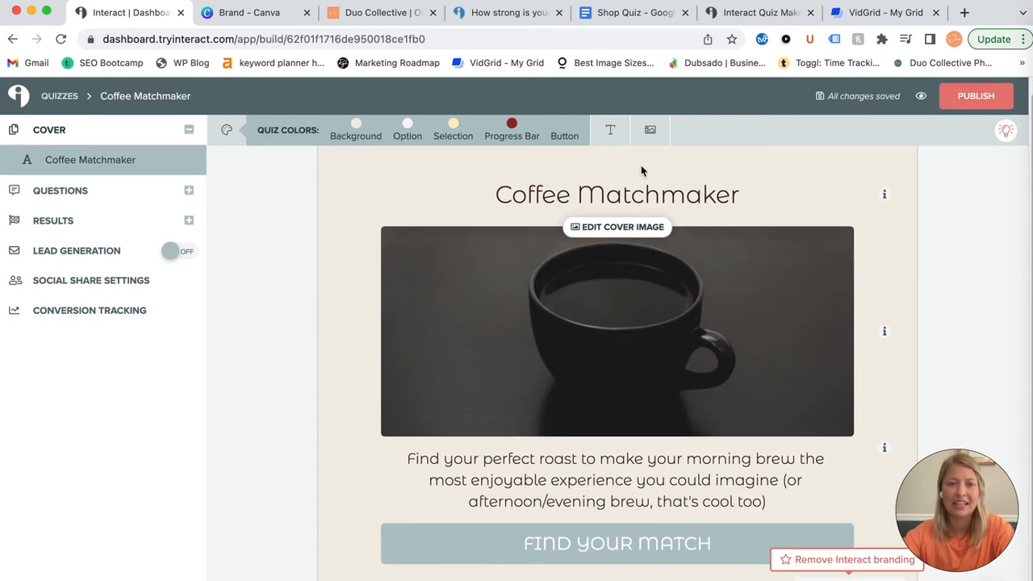
pyautogui.click(90, 194)
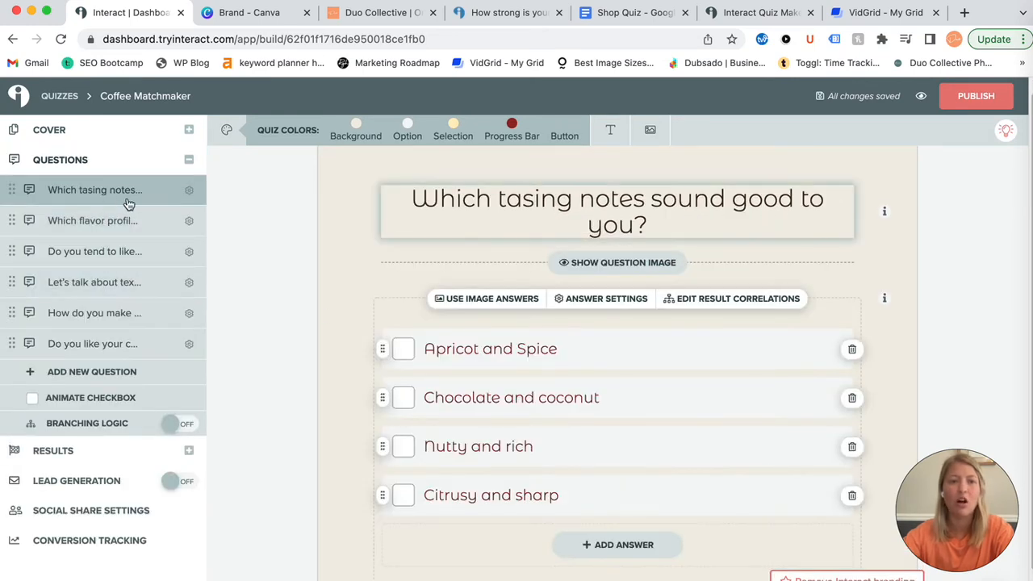
pyautogui.click(58, 220)
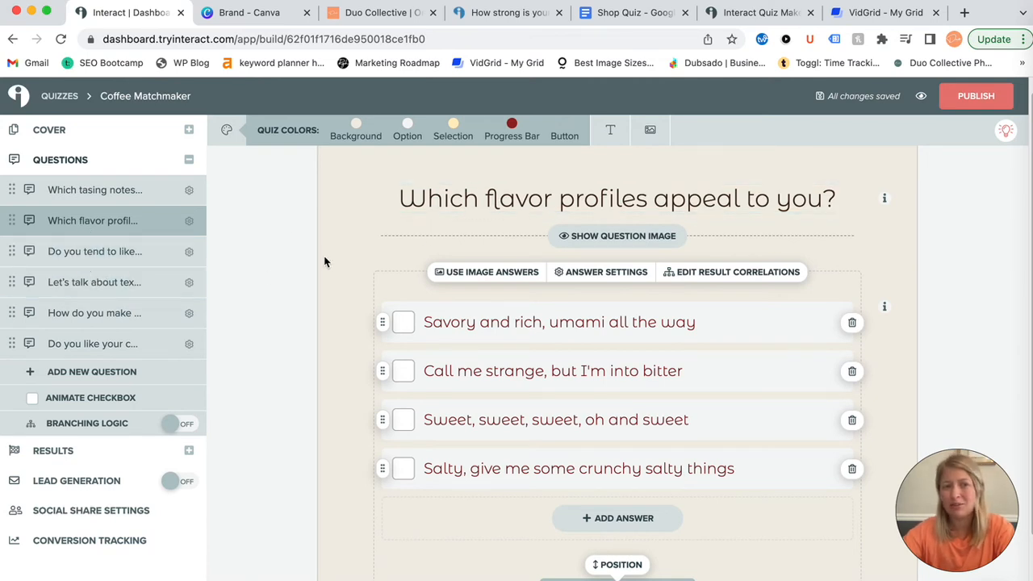
pyautogui.click(62, 131)
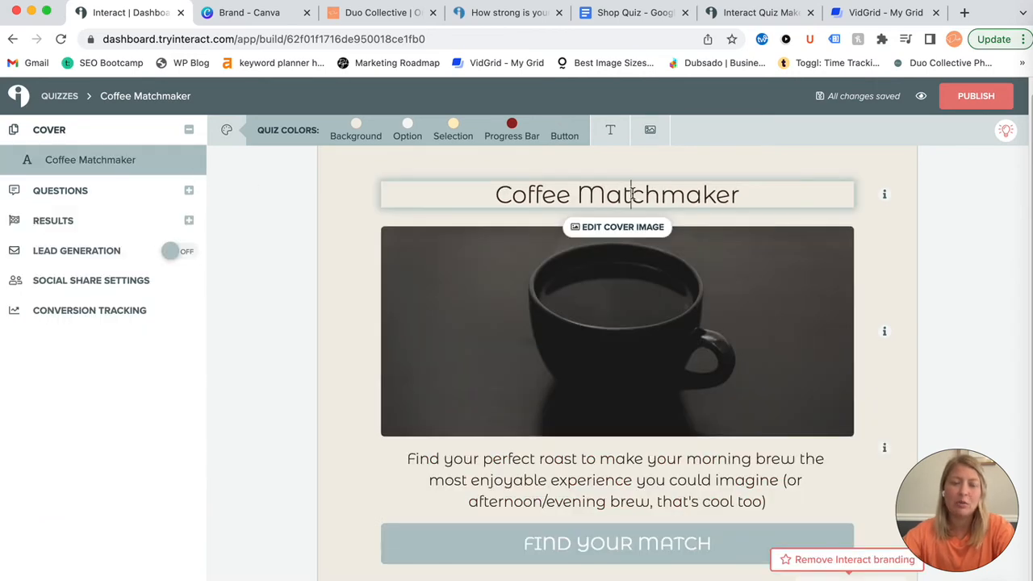
pyautogui.click(634, 193)
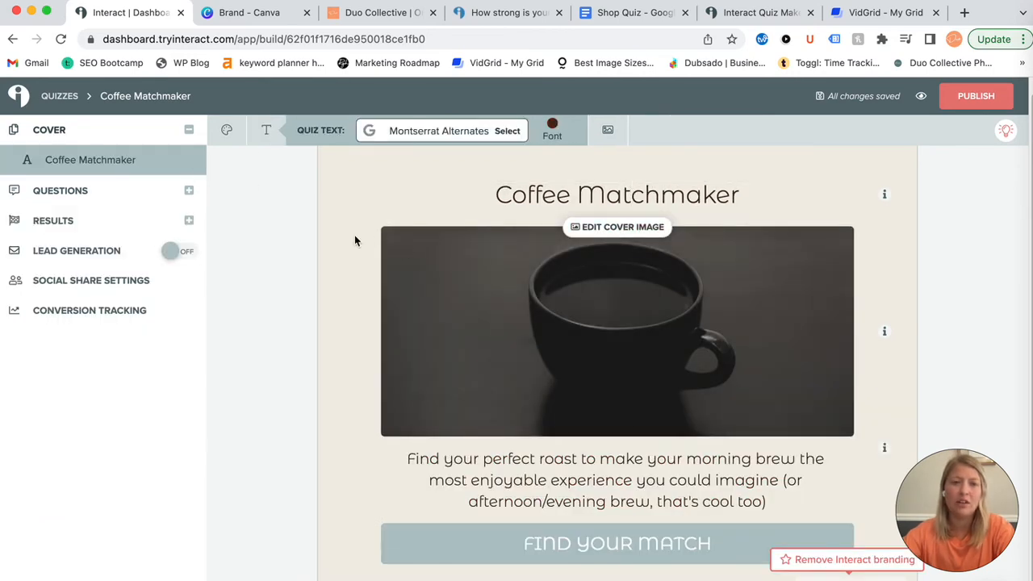
pyautogui.click(56, 193)
pyautogui.click(53, 132)
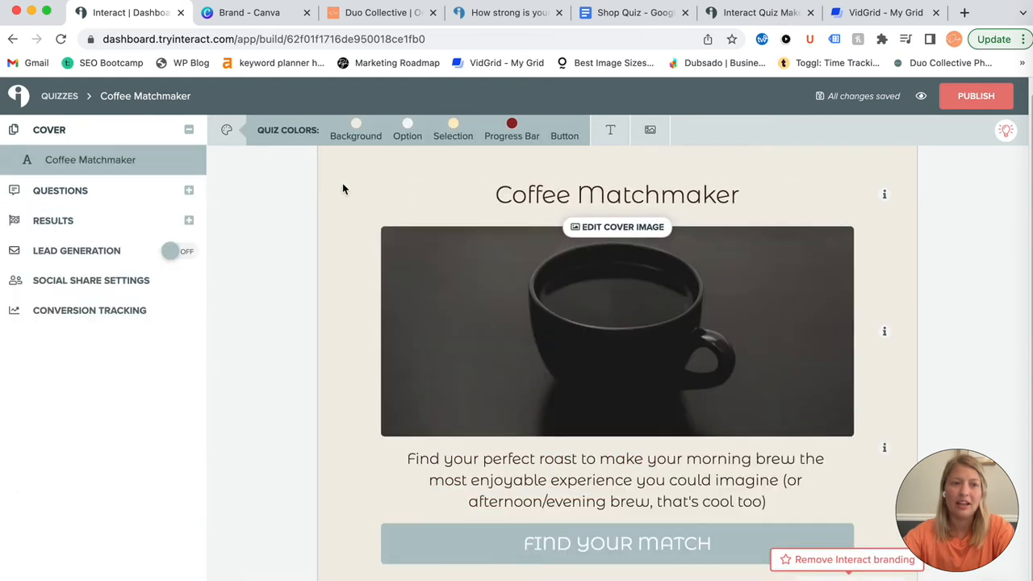
# Switch to the Canva brand kit and copy the light orange hex code #F7A377 from Duo Brand Colors
pyautogui.click(356, 126)
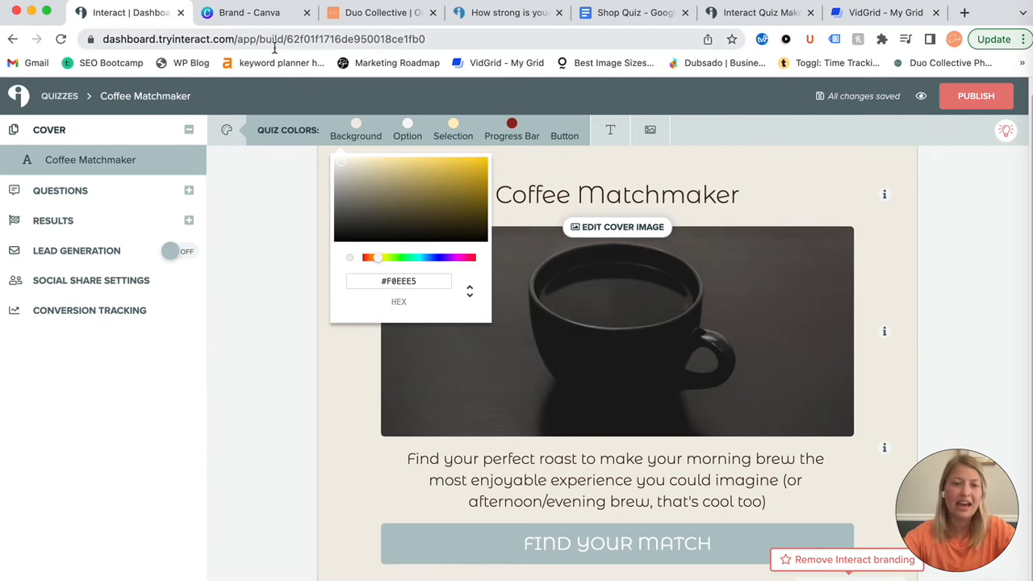
pyautogui.click(256, 14)
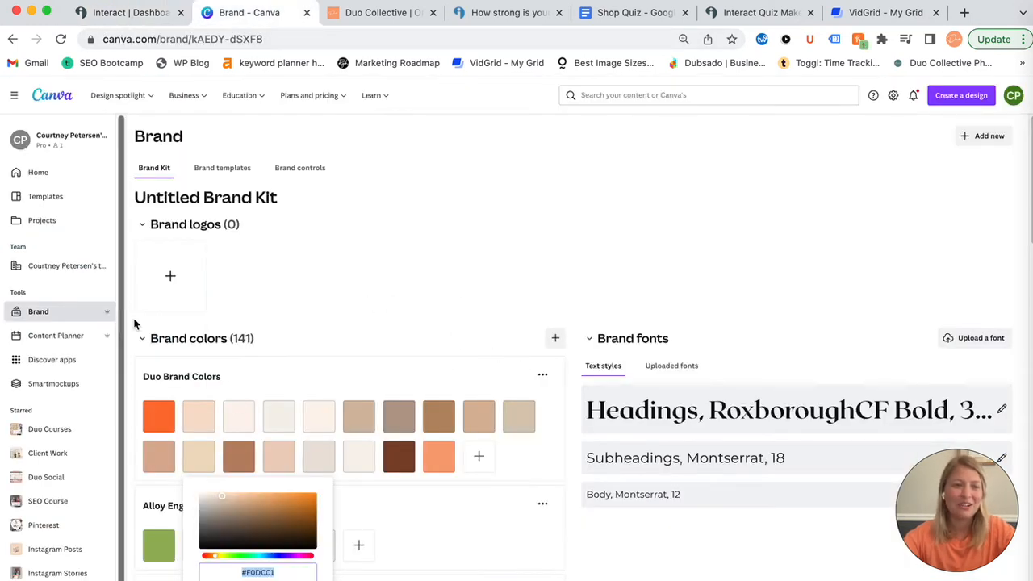
pyautogui.click(389, 331)
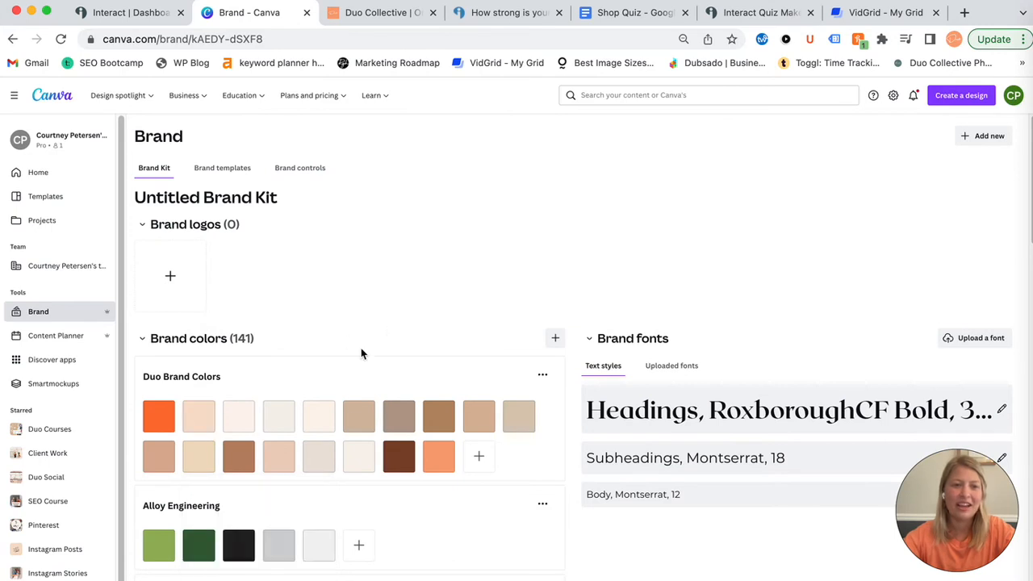
pyautogui.scroll(-1, 325, 366)
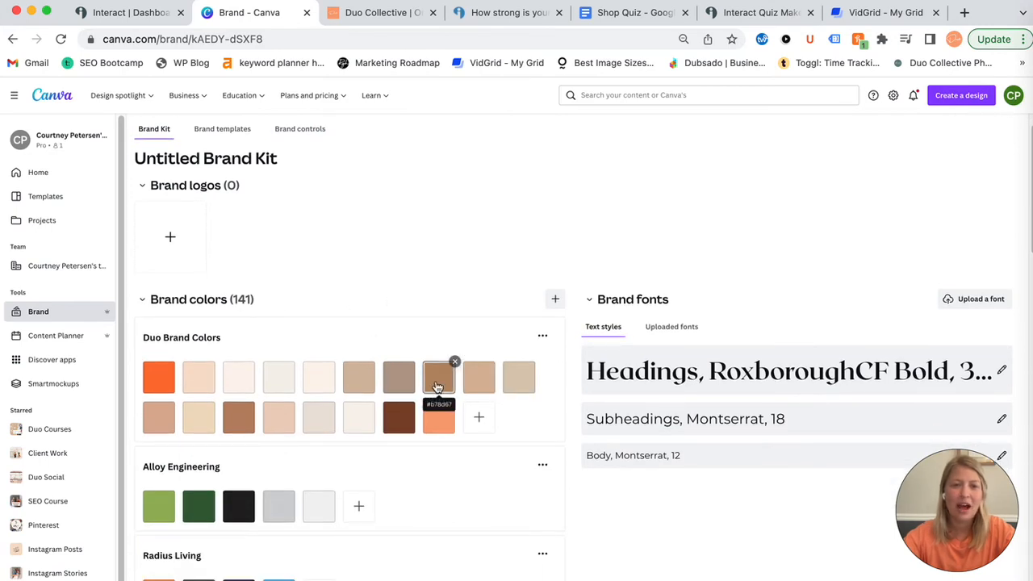
pyautogui.click(440, 423)
pyautogui.press('super+c')
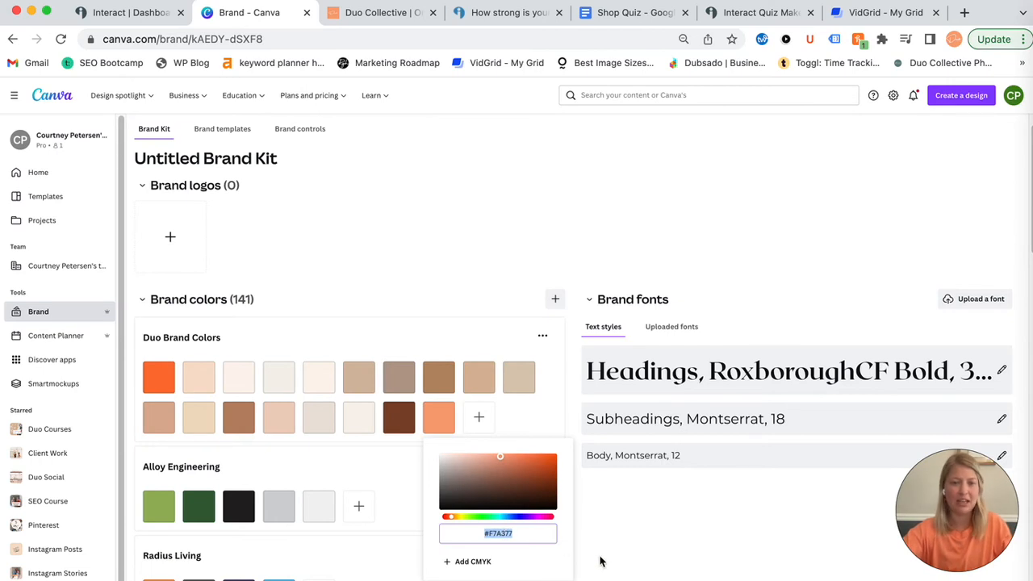
# Return to the Interact quiz builder and set the quiz's button color to #F7A377
pyautogui.click(130, 12)
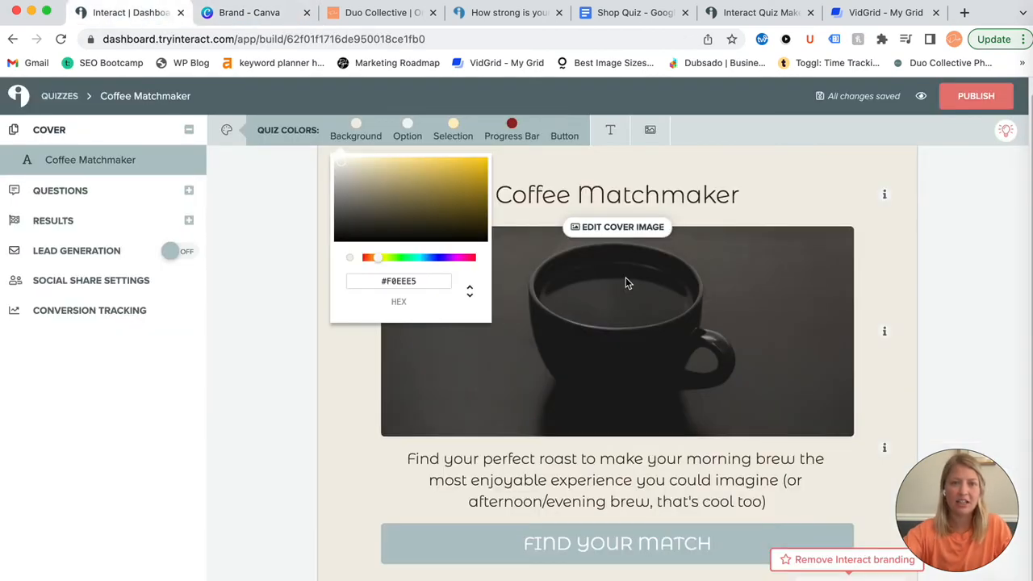
pyautogui.click(564, 135)
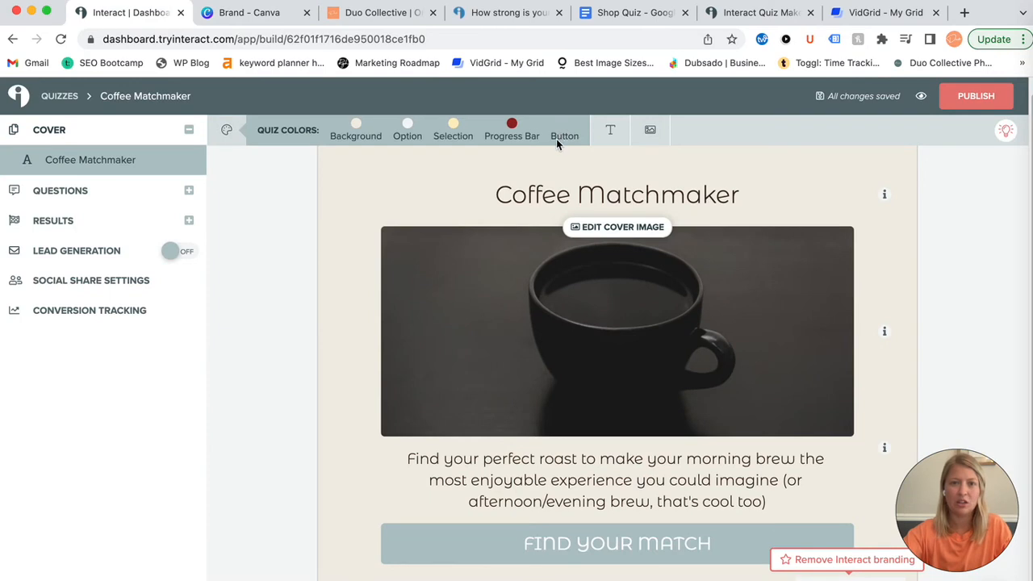
pyautogui.click(568, 130)
pyautogui.click(645, 281)
pyautogui.press('super+v')
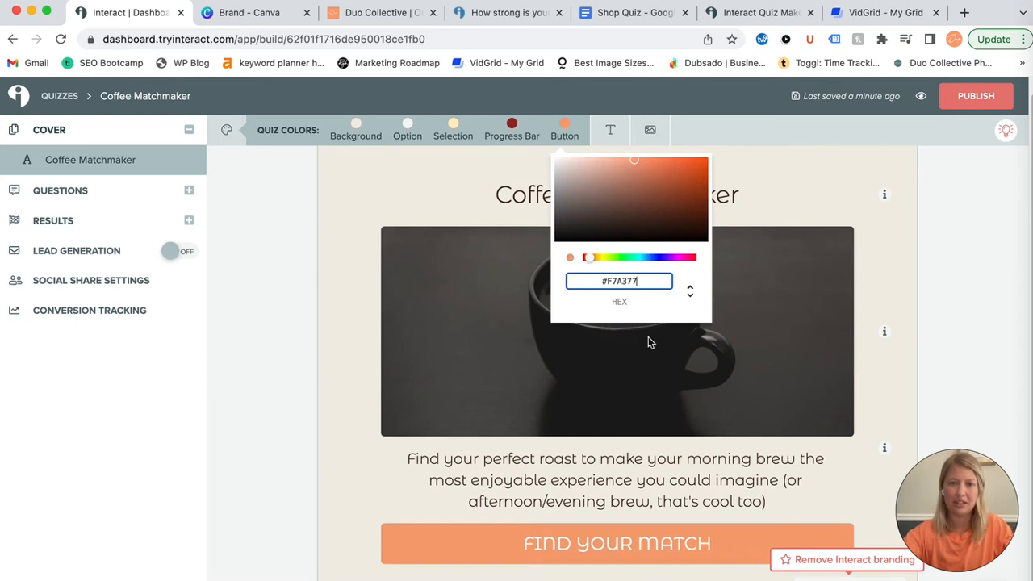
pyautogui.click(458, 208)
# Check the Duo Collective website and copy the bright orange hex code #FC7233 from the Duo Brand Colors in Canva
pyautogui.click(406, 13)
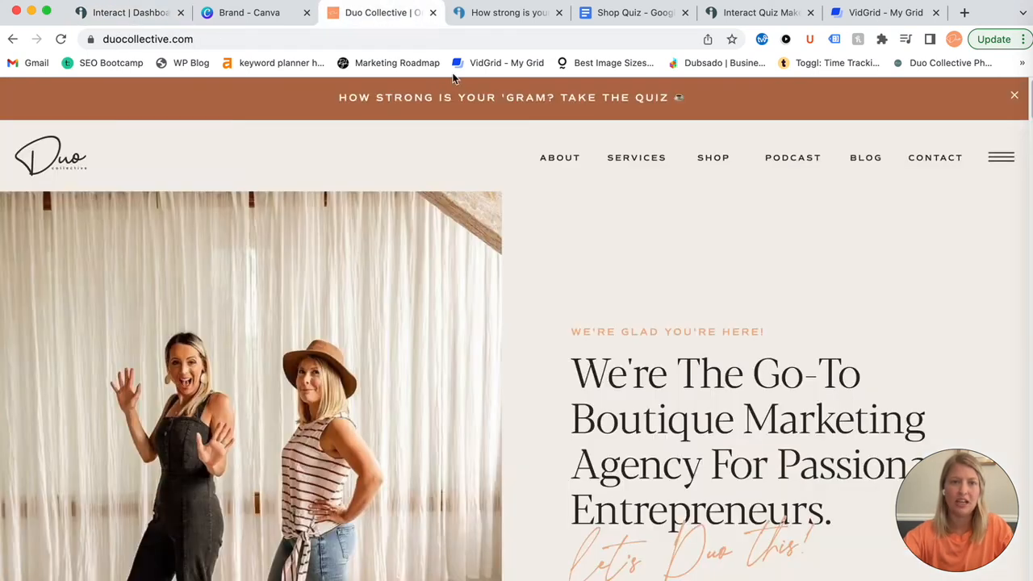
pyautogui.click(260, 9)
pyautogui.click(159, 377)
pyautogui.click(243, 494)
pyautogui.press('super+c')
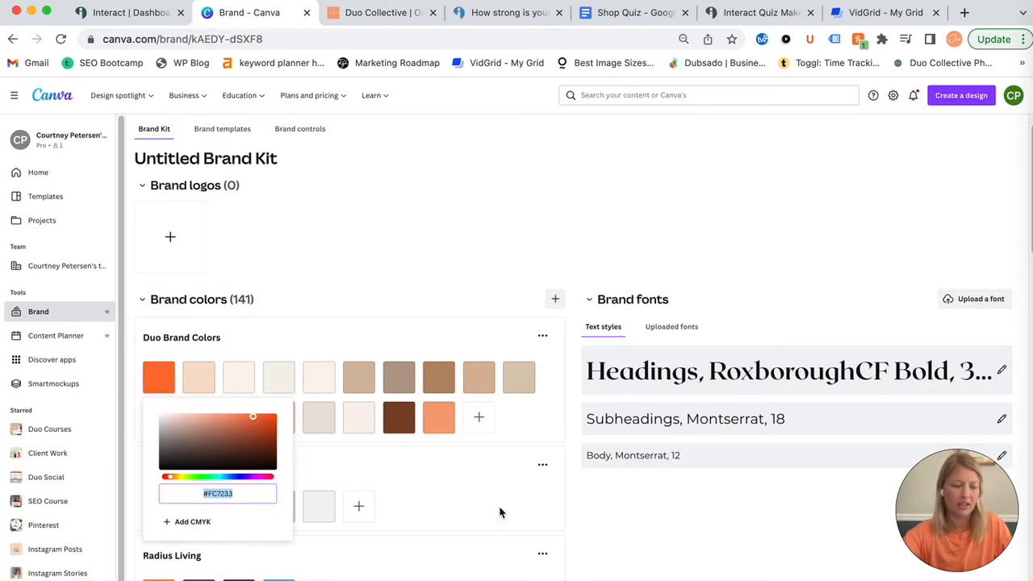
# Return to the Interact quiz builder and set the quiz's progress bar color to #FC7233
pyautogui.click(127, 12)
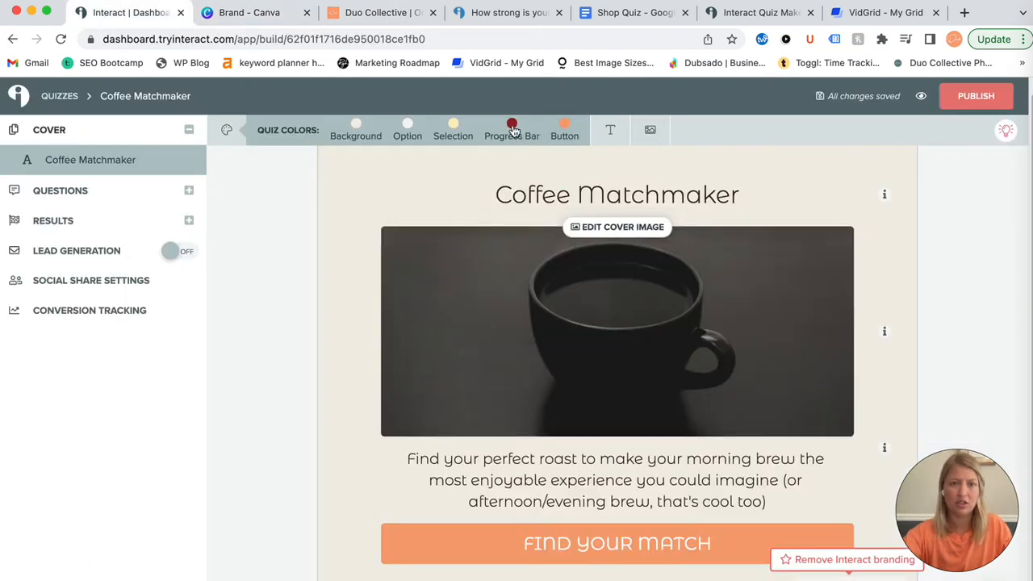
pyautogui.click(512, 126)
pyautogui.click(570, 281)
pyautogui.doubleClick(565, 281)
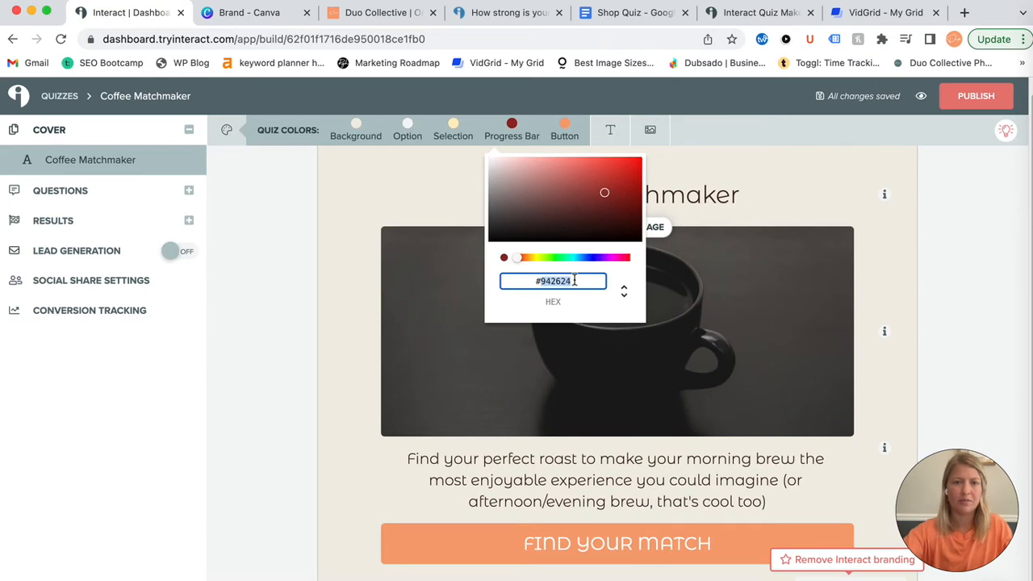
pyautogui.press('super+v')
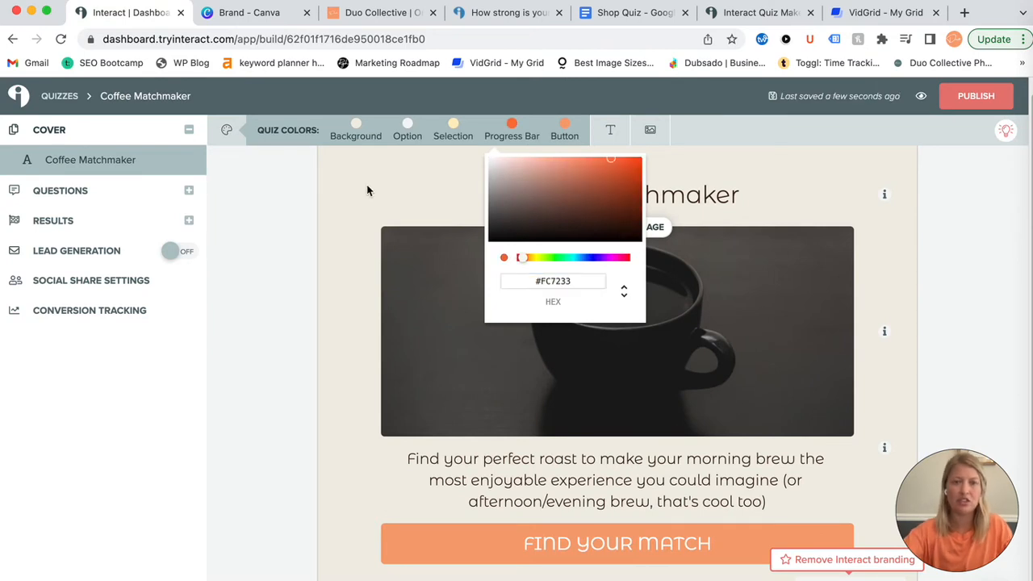
pyautogui.click(367, 191)
# Copy the tan hex code #D5BBA4 from Duo Brand Colors in Canva and set it as the Interact quiz's selection color
pyautogui.click(454, 125)
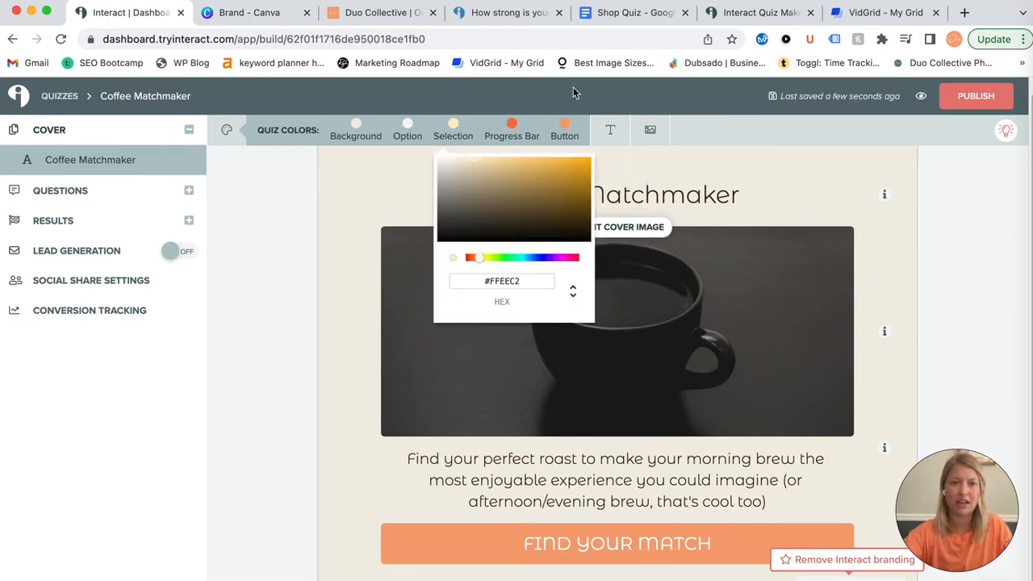
pyautogui.click(266, 14)
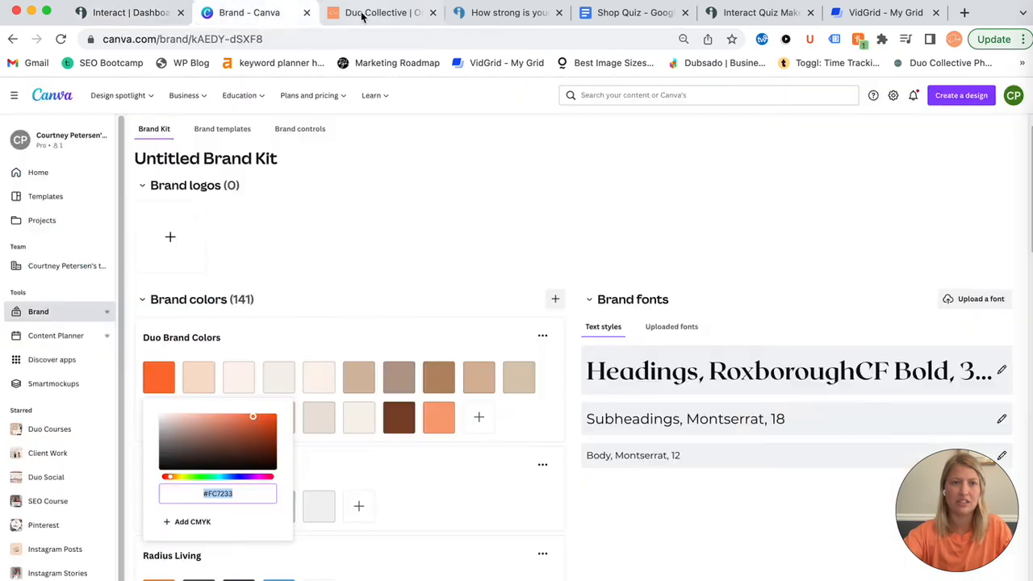
pyautogui.click(355, 385)
pyautogui.hotkey('ctrl', 'c')
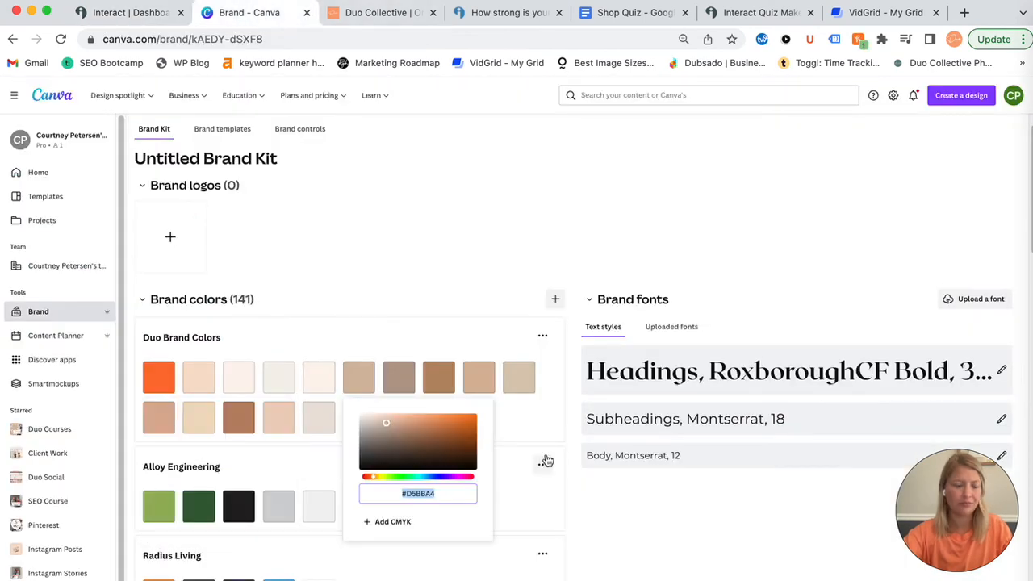
pyautogui.click(108, 14)
pyautogui.hotkey('ctrl', 'a')
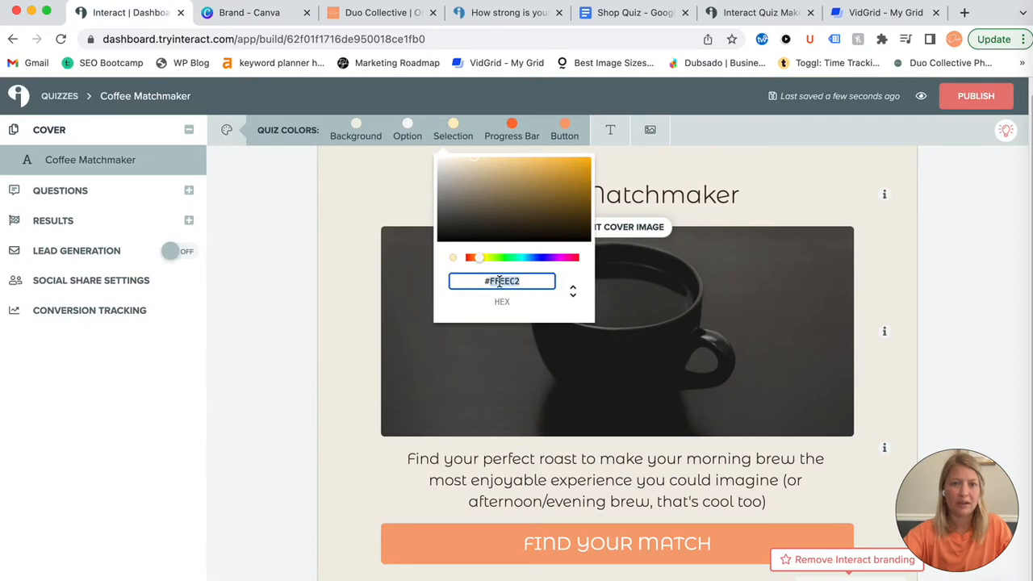
pyautogui.hotkey('ctrl', 'v')
pyautogui.click(309, 302)
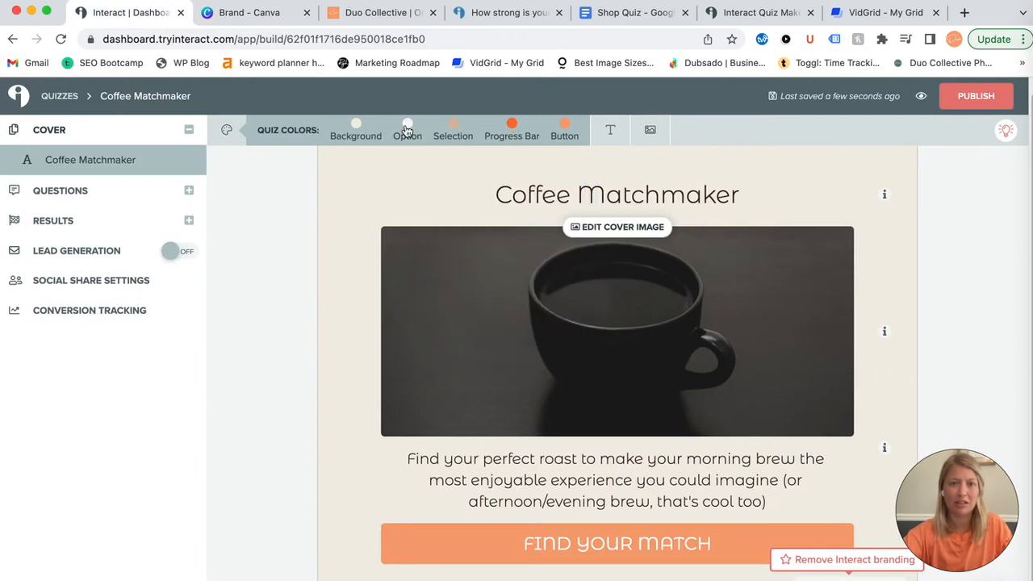
# Copy the tan hex code #D9B89A from Duo Brand Colors in Canva and set it as the Interact quiz's background color
pyautogui.click(349, 14)
pyautogui.click(262, 13)
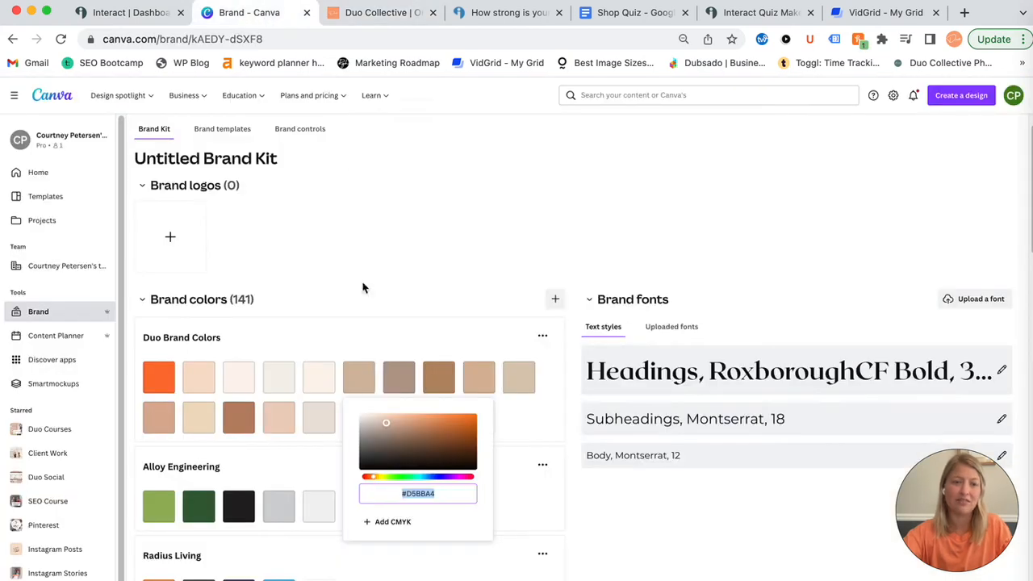
pyautogui.click(482, 380)
pyautogui.click(482, 415)
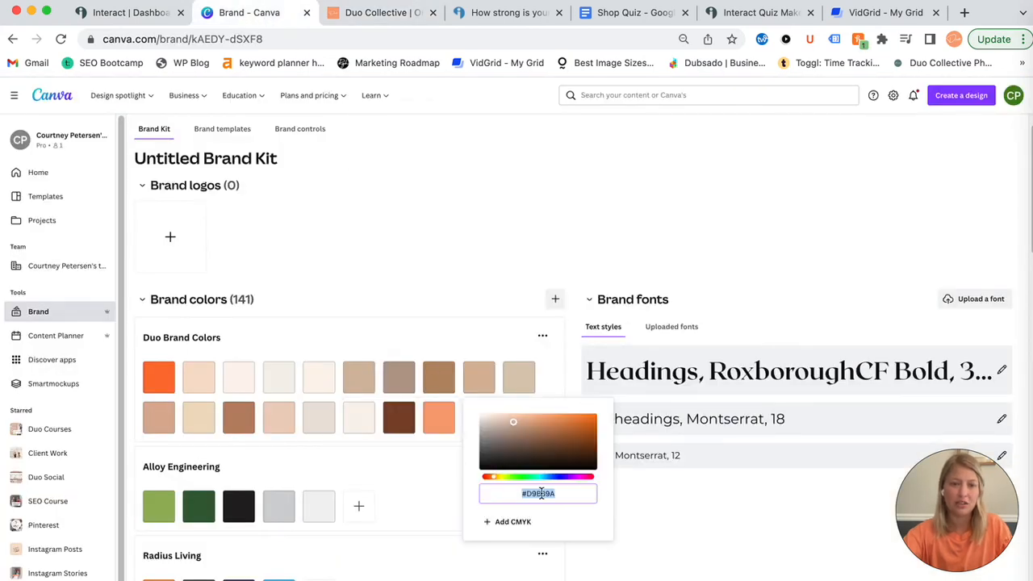
pyautogui.click(145, 13)
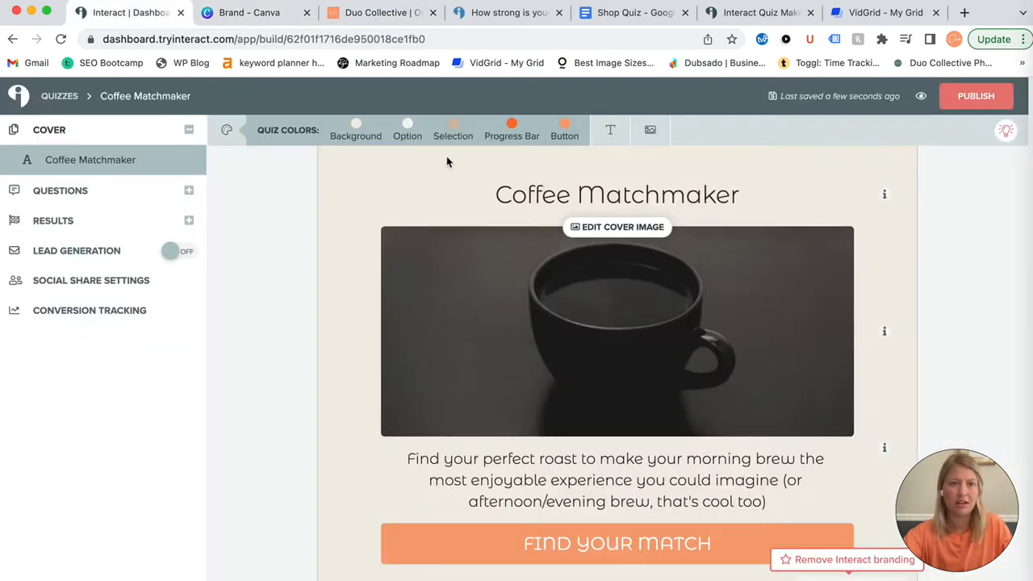
pyautogui.click(356, 124)
pyautogui.moveTo(414, 281); pyautogui.dragTo(381, 280)
pyautogui.write('#D9B89A')
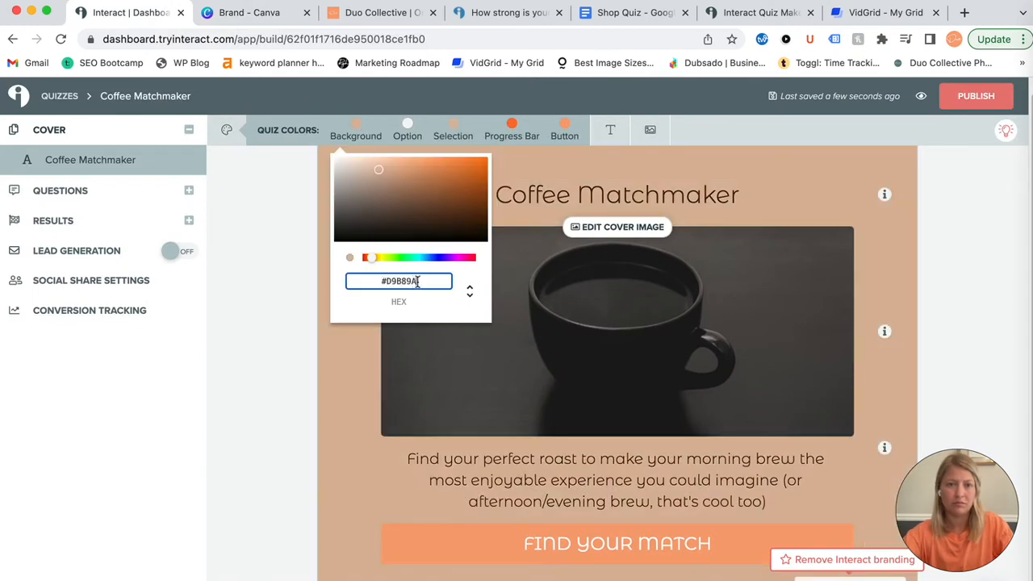
pyautogui.click(938, 289)
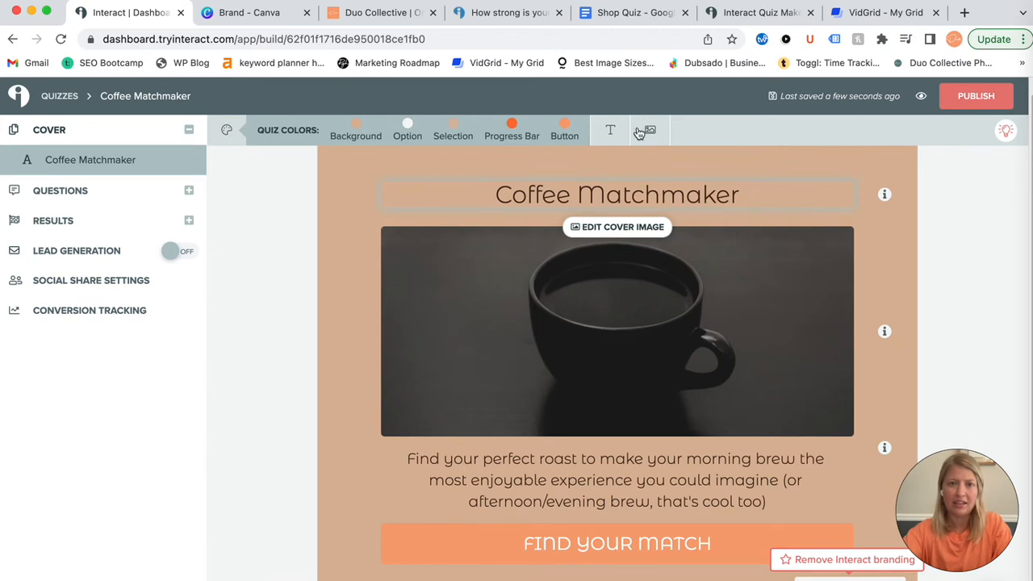
# Search the Google Fonts for MONT and set the quiz's text font to Montserrat
pyautogui.click(610, 131)
pyautogui.click(472, 139)
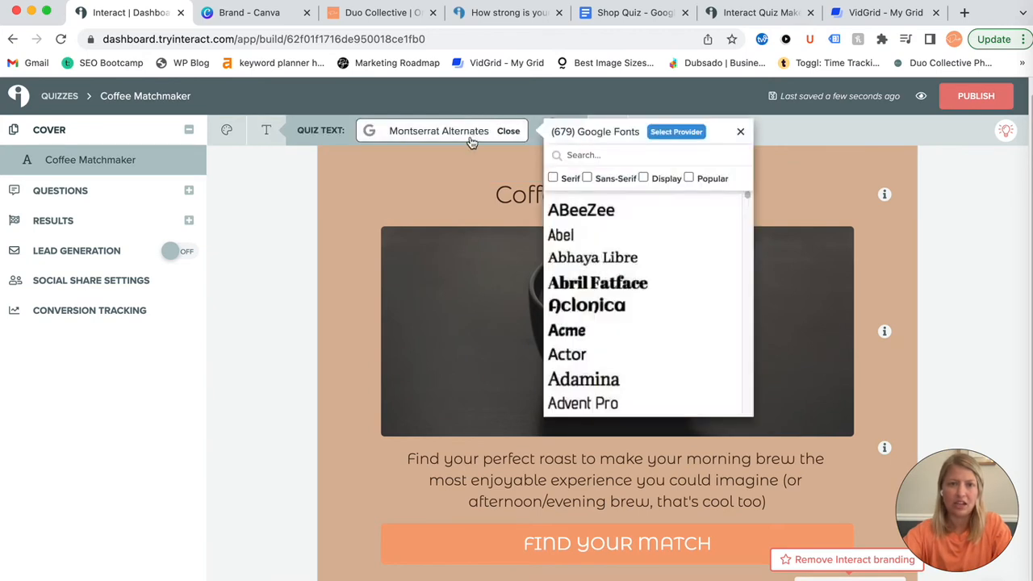
pyautogui.click(611, 155)
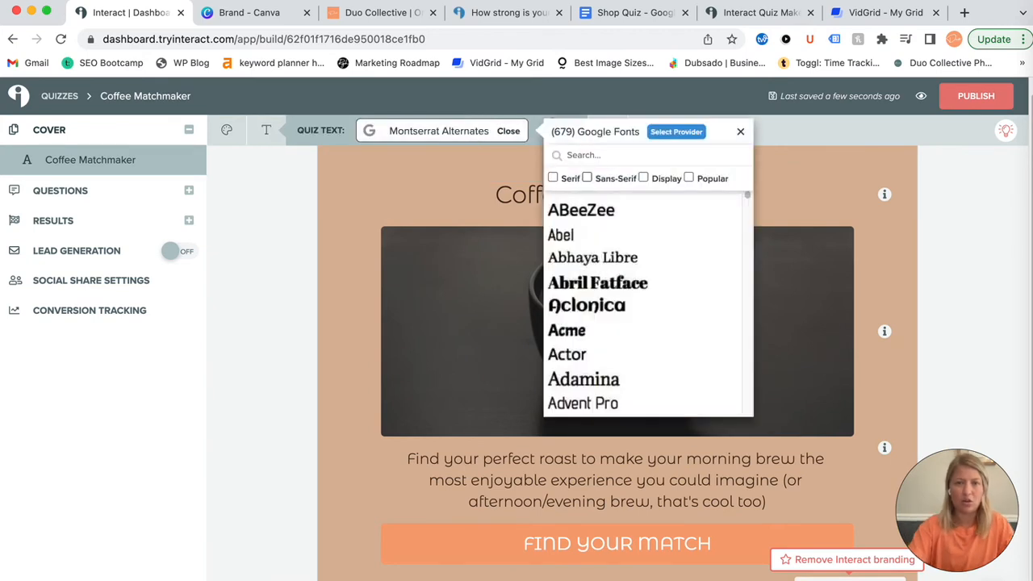
pyautogui.write('MONT')
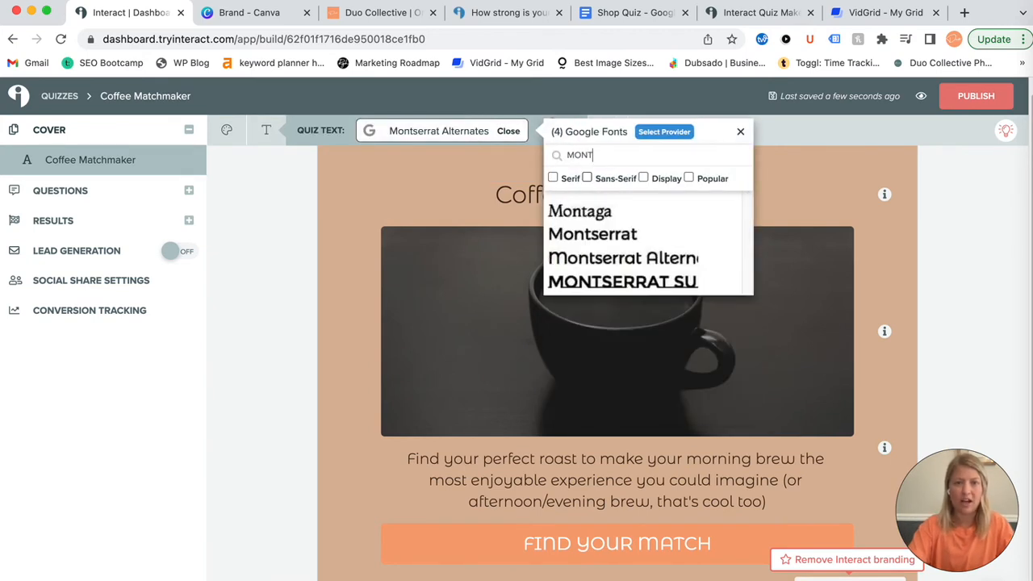
pyautogui.click(629, 240)
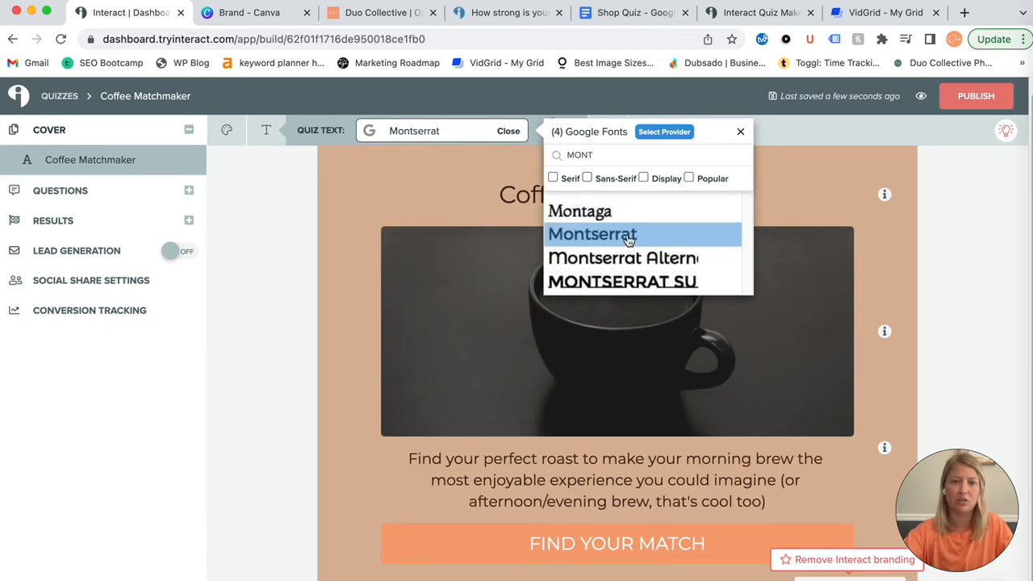
pyautogui.click(589, 191)
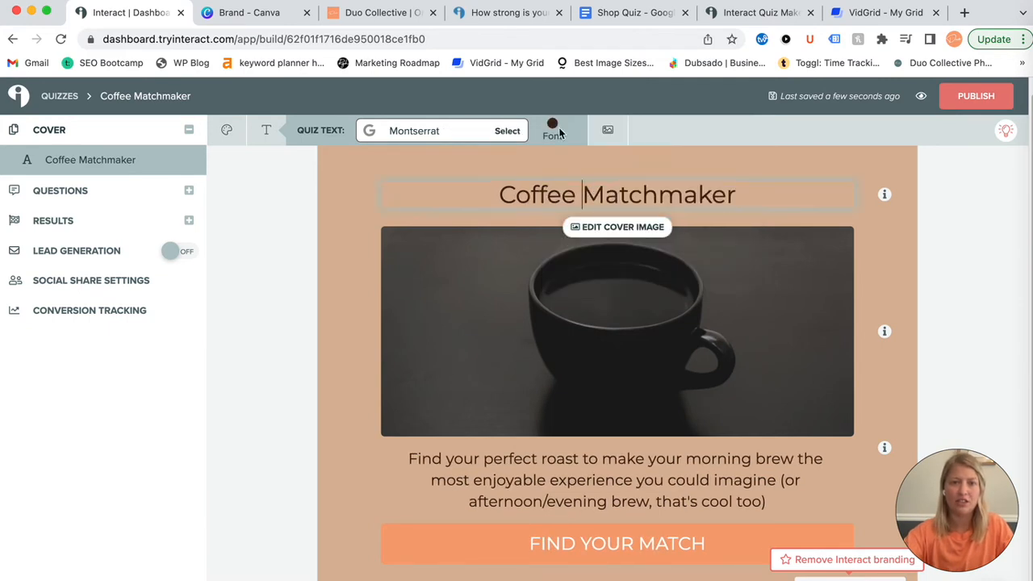
pyautogui.click(507, 132)
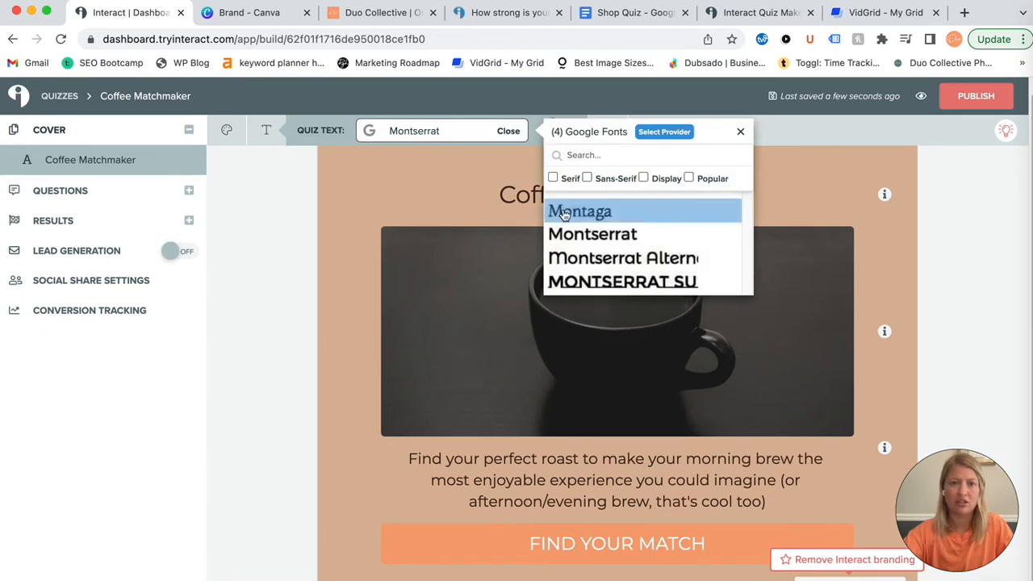
pyautogui.click(367, 215)
# Remove the coffee cup cover image and upload the Downloads photo DuoCollective02_2022-1...bsize.jpg of two women against a white wall instead
pyautogui.scroll(1, 819, 328)
pyautogui.click(621, 243)
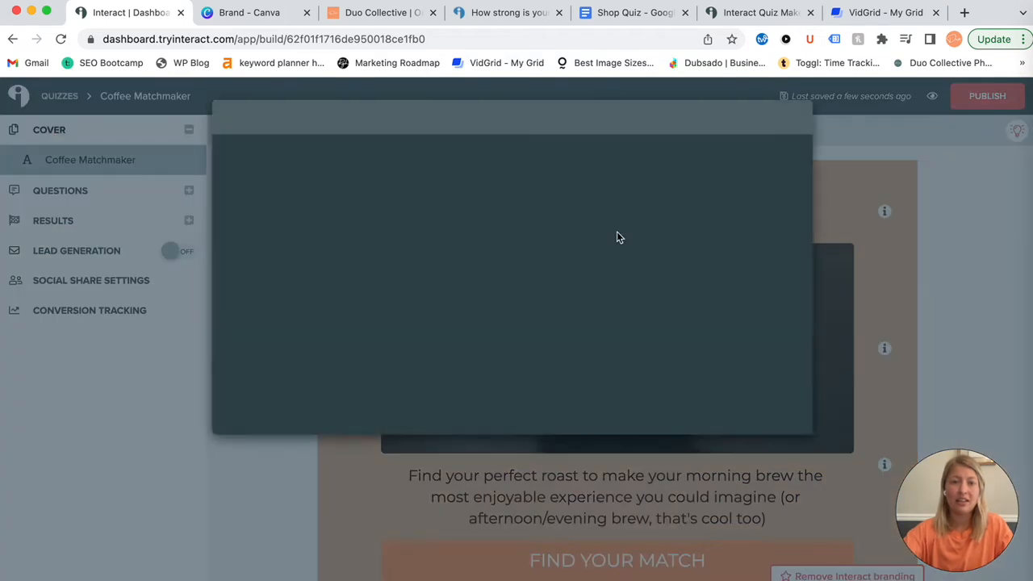
pyautogui.click(279, 117)
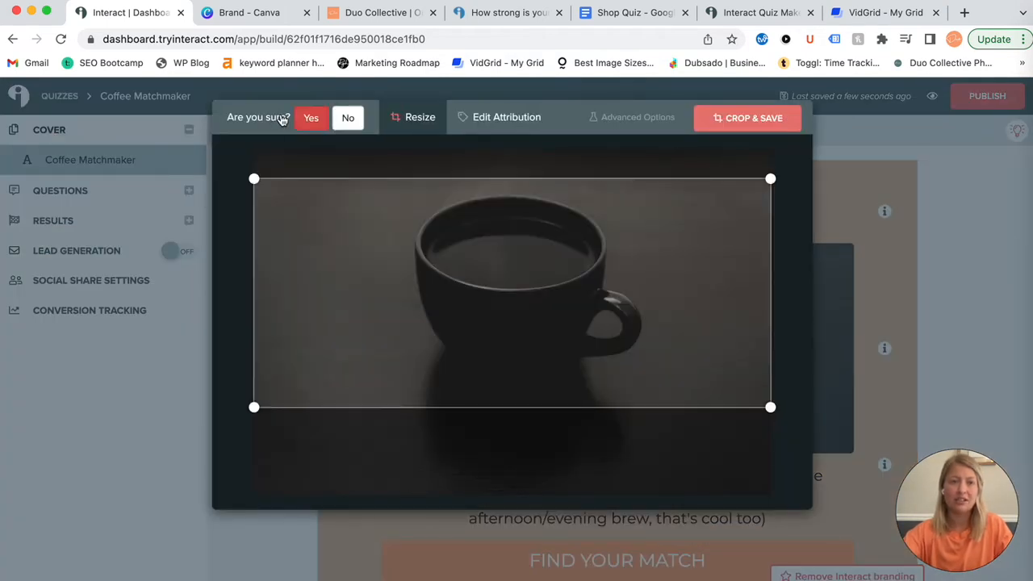
pyautogui.click(307, 116)
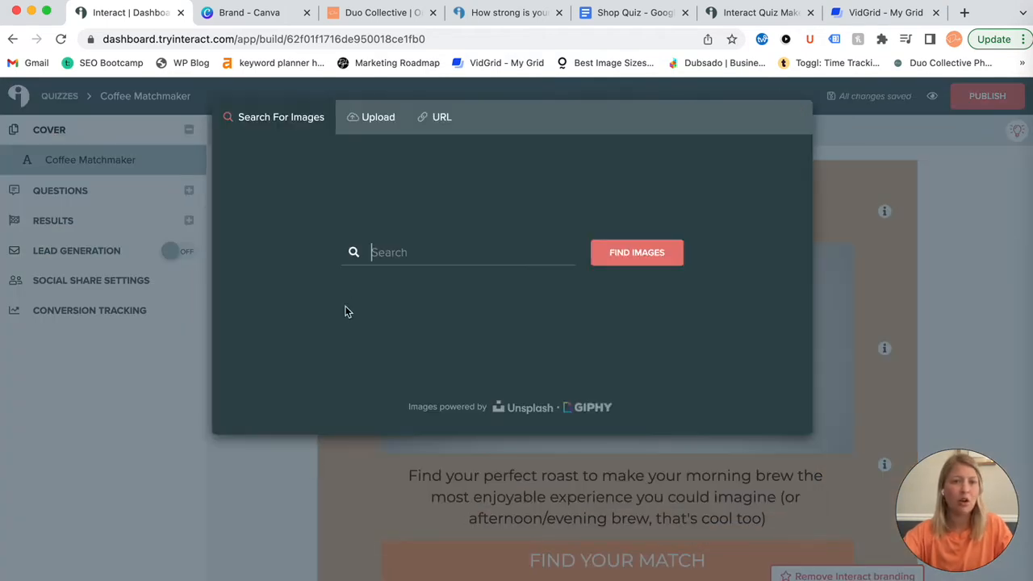
pyautogui.click(373, 118)
pyautogui.click(433, 231)
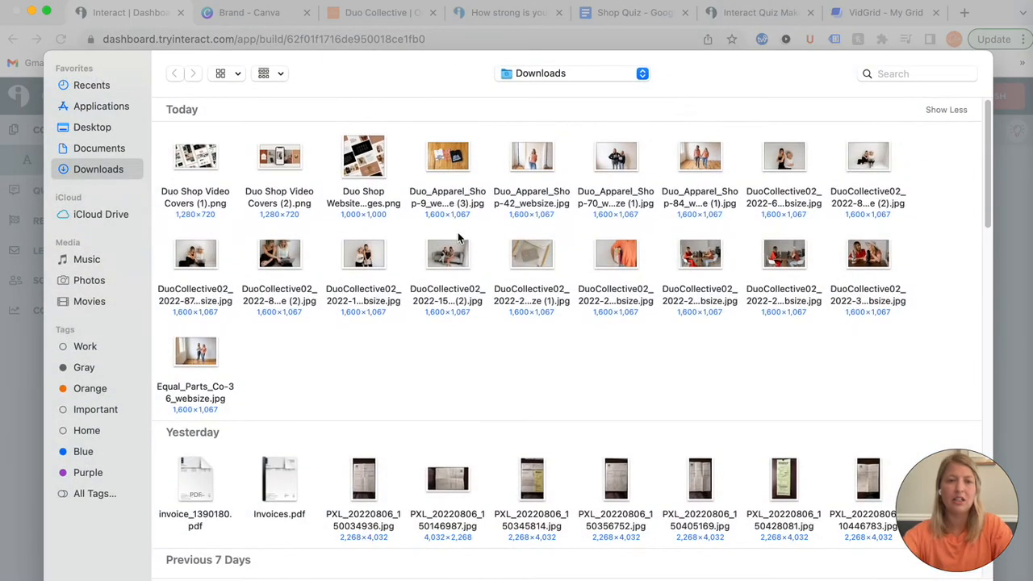
pyautogui.click(379, 266)
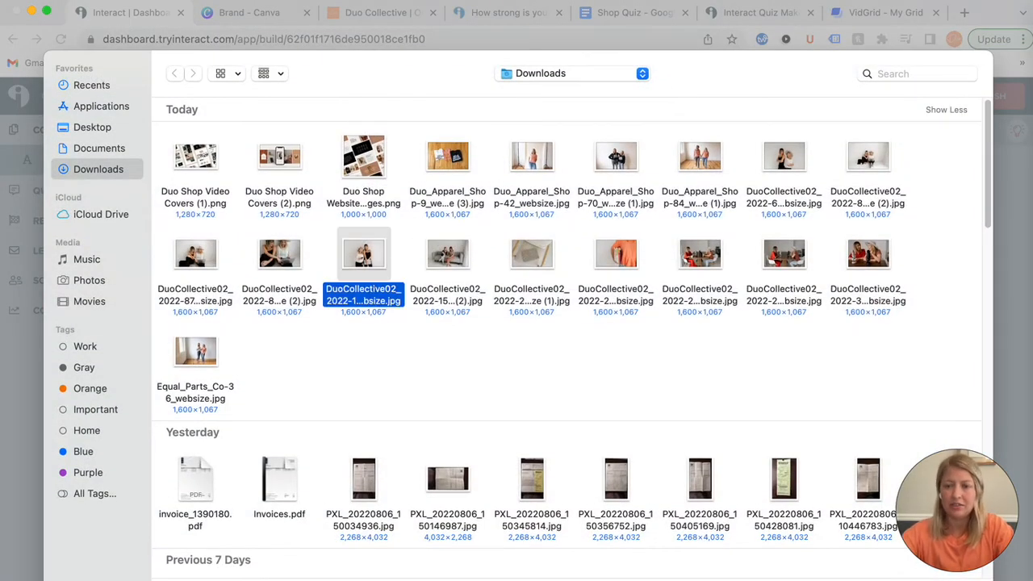
pyautogui.press('Return')
# Move the crop area upward so both women's heads are fully inside, and save the cropped cover image
pyautogui.click(667, 271)
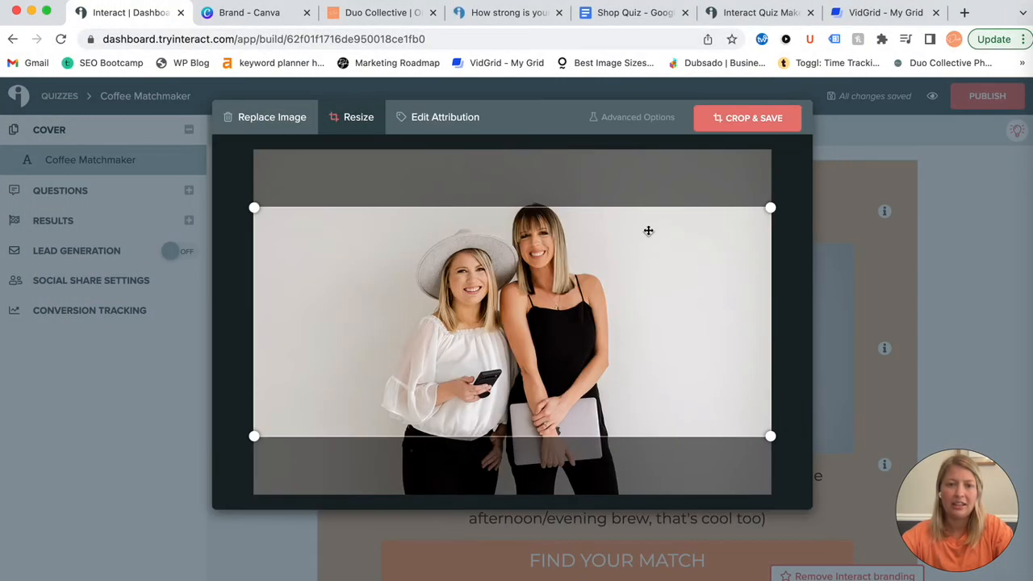
pyautogui.moveTo(603, 290); pyautogui.dragTo(606, 259)
pyautogui.click(727, 118)
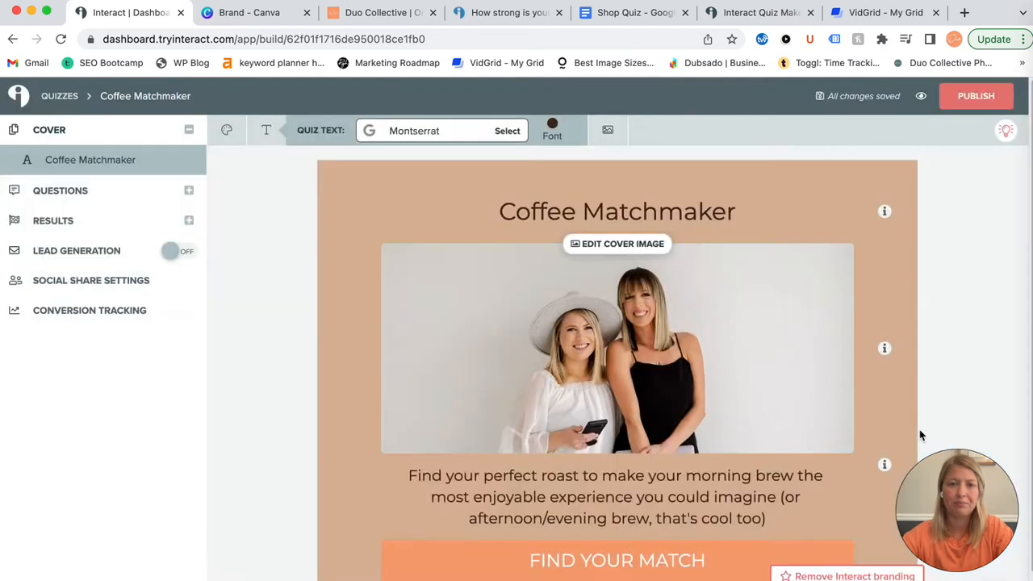
# Open the first quiz question, look through its answers, and show its question image briefly before hiding it again
pyautogui.scroll(-1, 1011, 312)
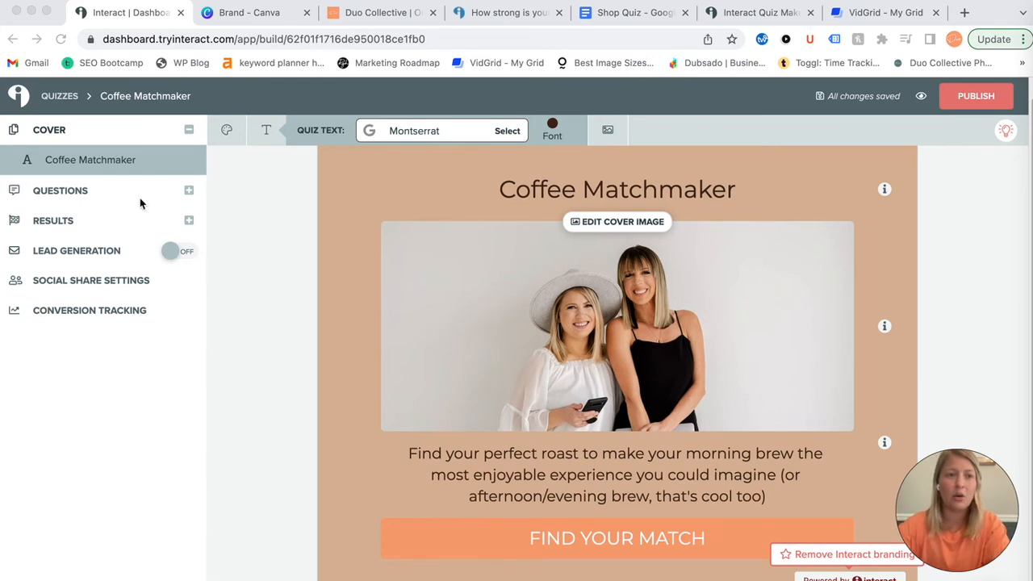
pyautogui.click(80, 191)
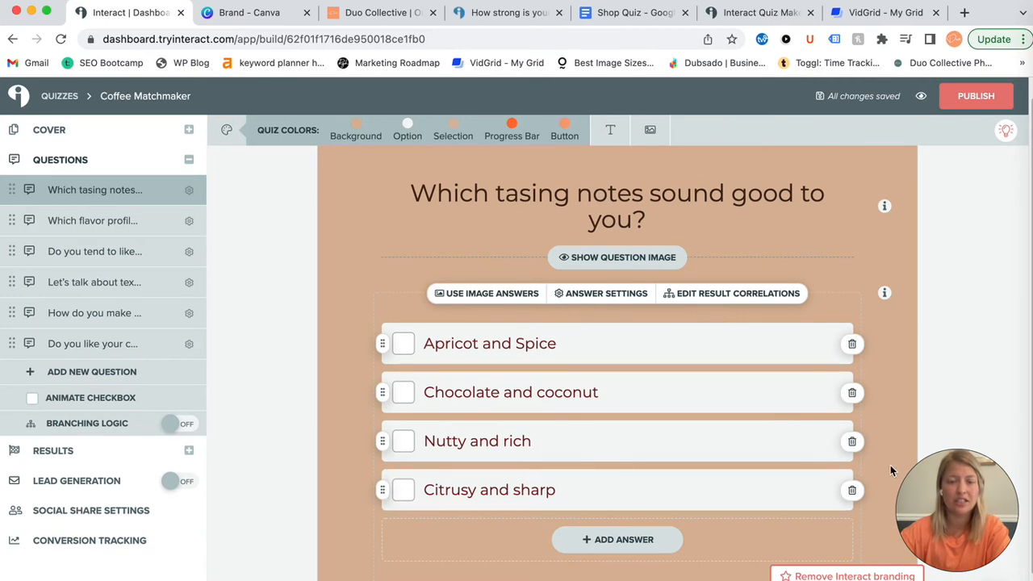
pyautogui.scroll(-2, 767, 331)
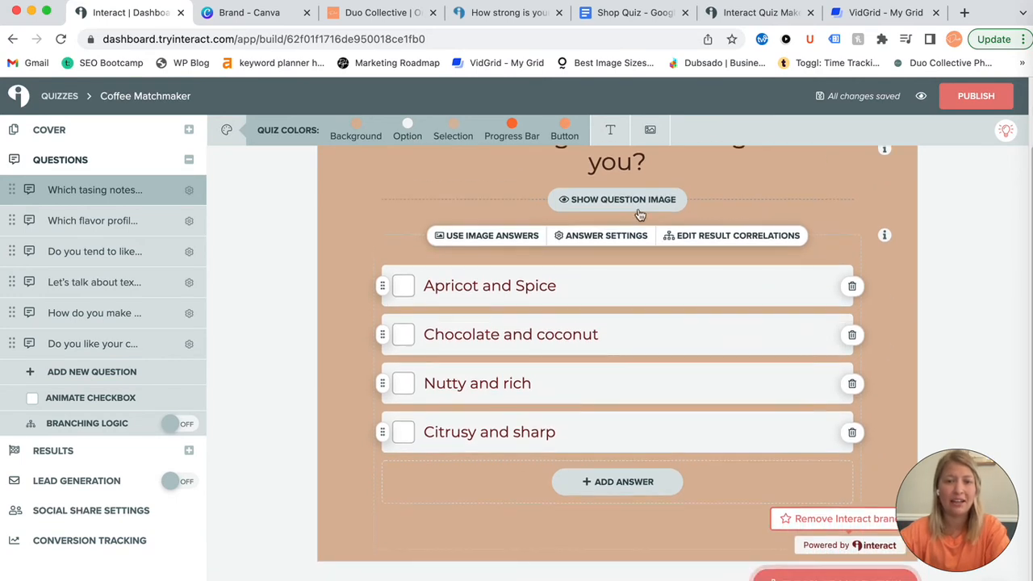
pyautogui.scroll(3, 656, 223)
pyautogui.click(621, 281)
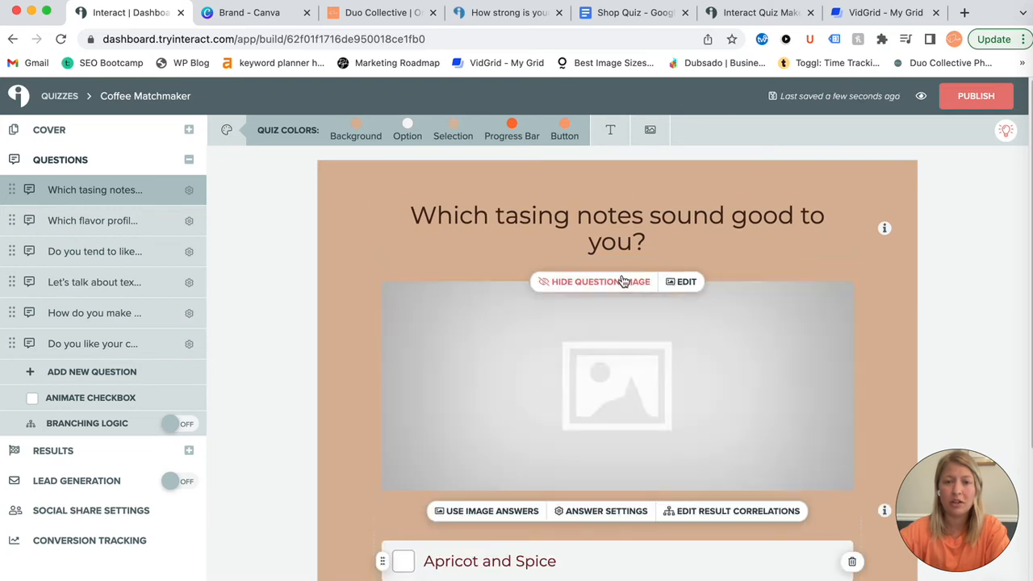
pyautogui.click(616, 289)
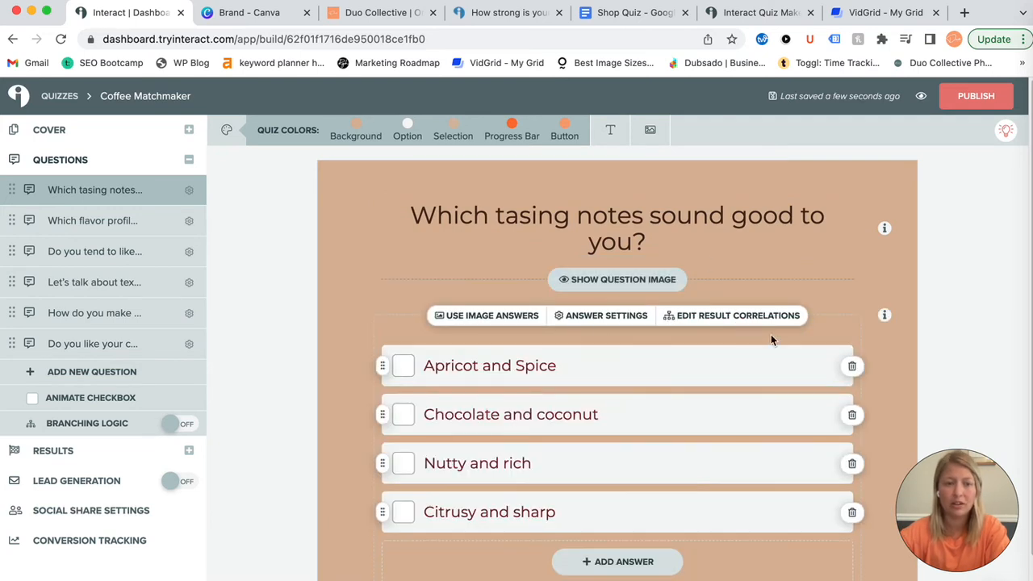
# Examine the first question's result correlations for the answers Apricot and Spice, Chocolate and coconut, and Citrusy and sharp
pyautogui.click(749, 319)
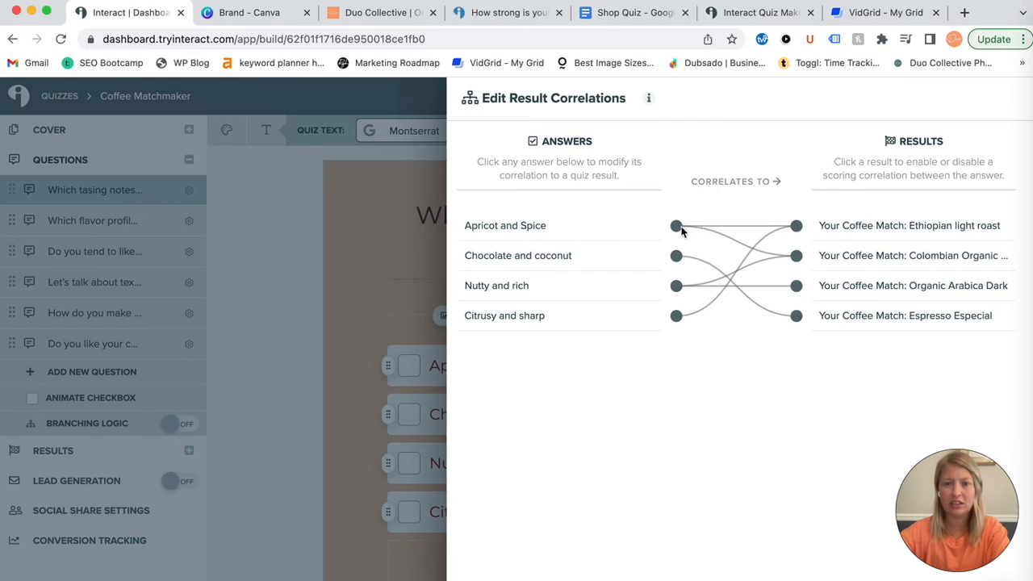
pyautogui.click(679, 231)
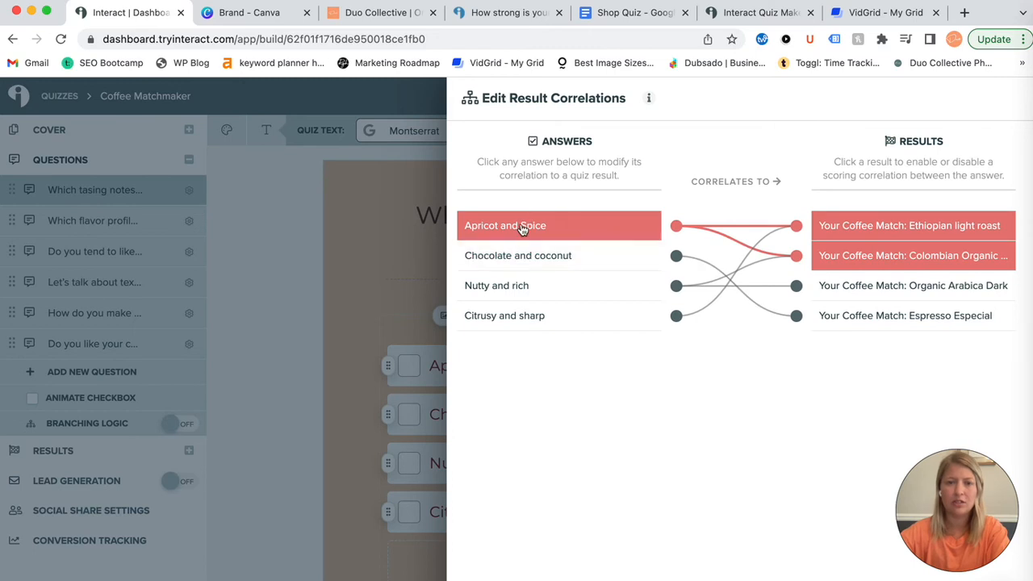
pyautogui.click(568, 267)
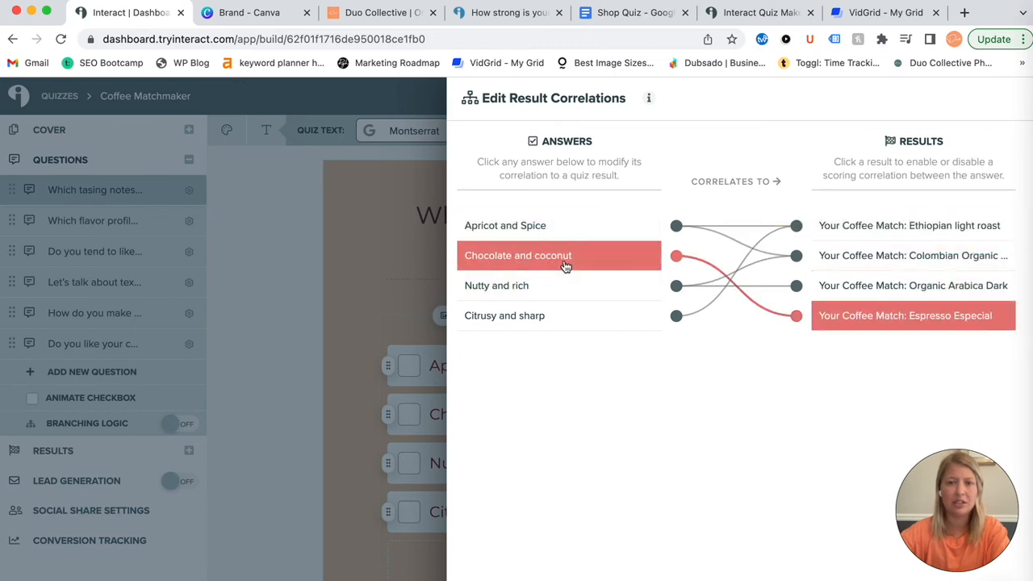
pyautogui.click(555, 315)
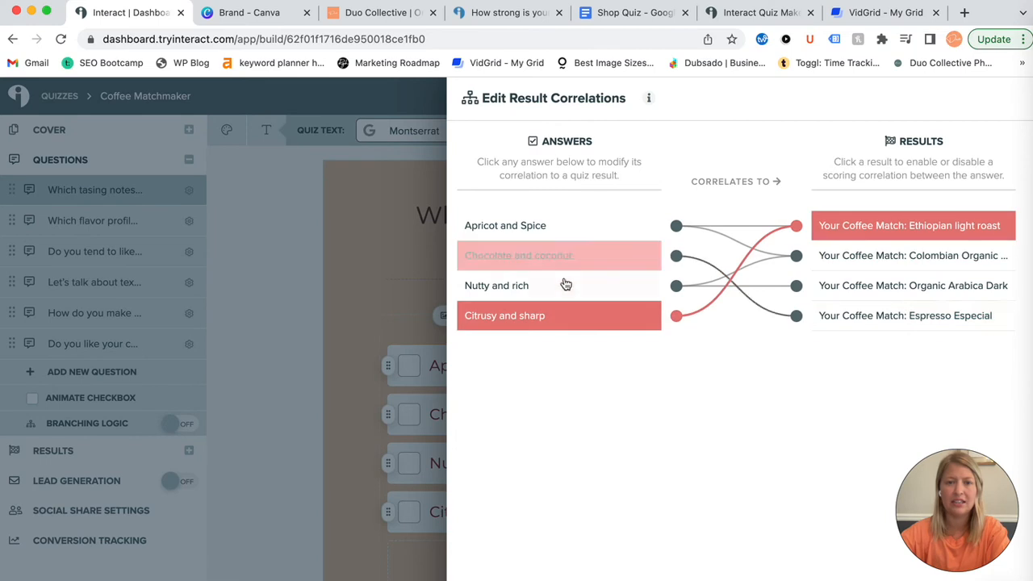
# Correlate the answer Citrusy and sharp to the Espresso Especial result instead of Ethiopian light roast, and close the correlation editor
pyautogui.click(866, 228)
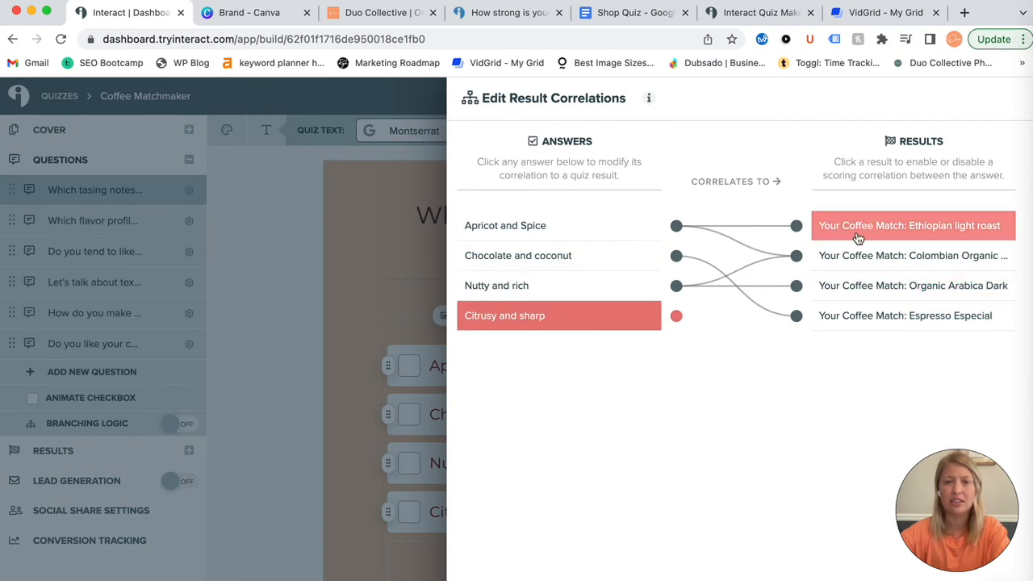
pyautogui.click(875, 320)
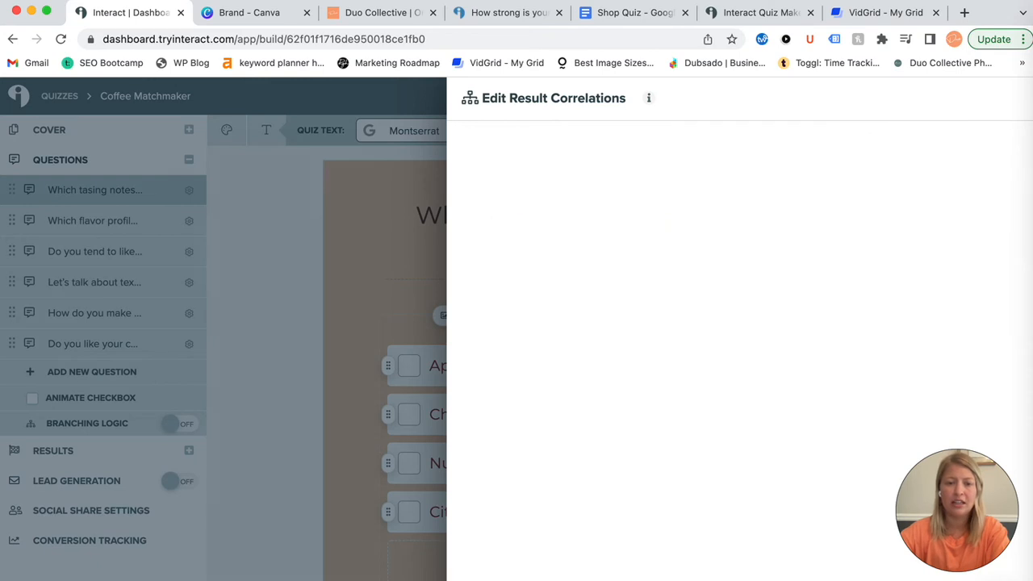
pyautogui.press('Escape')
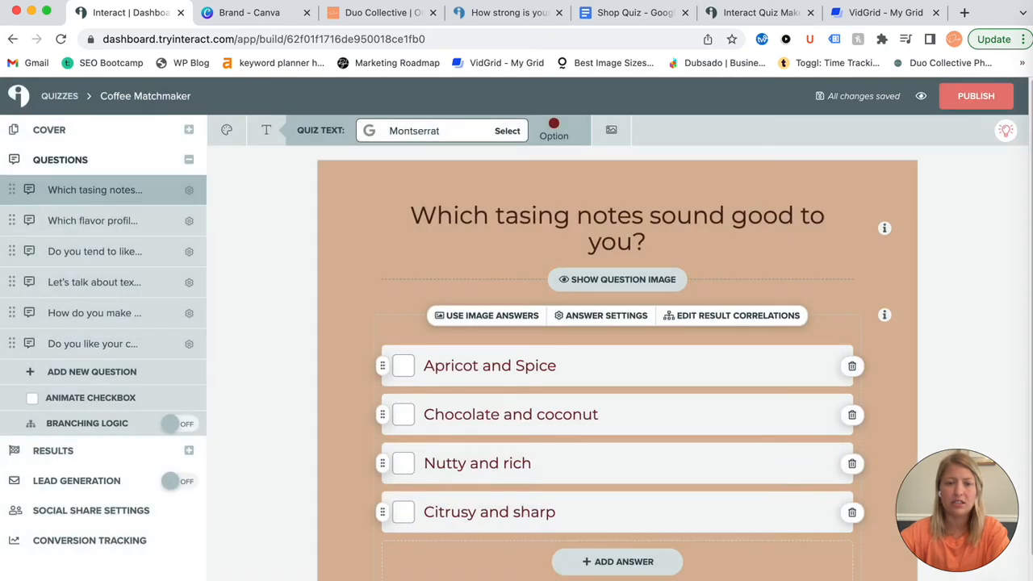
# Look at the second question about flavor profiles, and return to the first question's answers
pyautogui.click(115, 233)
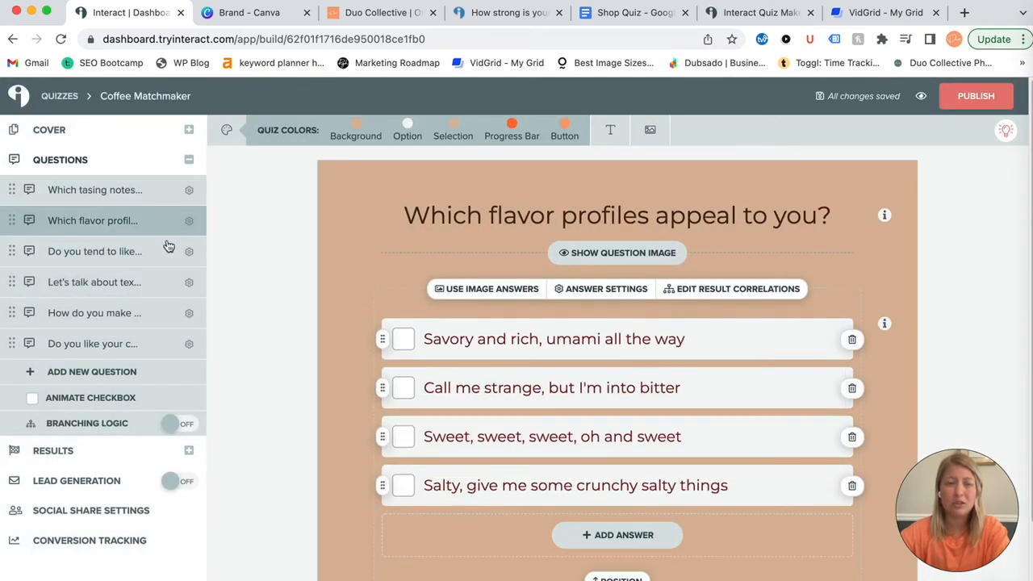
pyautogui.click(70, 194)
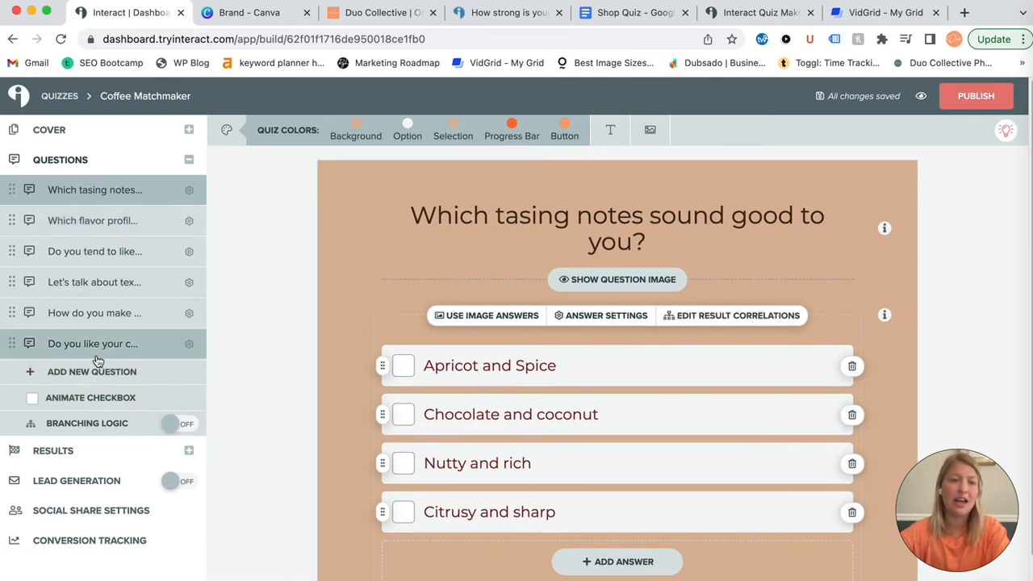
pyautogui.scroll(-2, 92, 339)
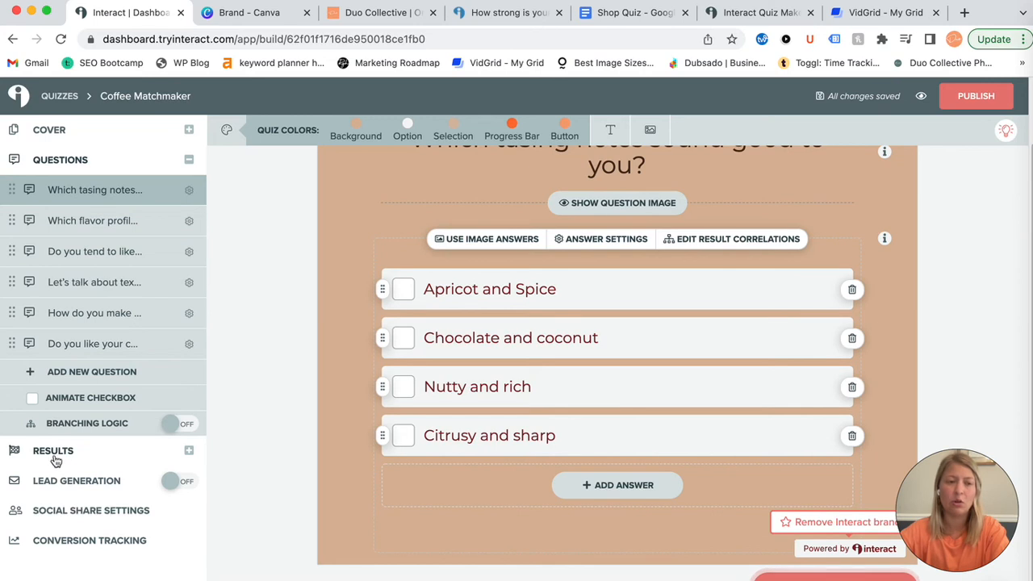
# Open the quiz results and look through all four coffee matches with their titles, images and descriptions
pyautogui.click(63, 452)
pyautogui.scroll(1, 578, 348)
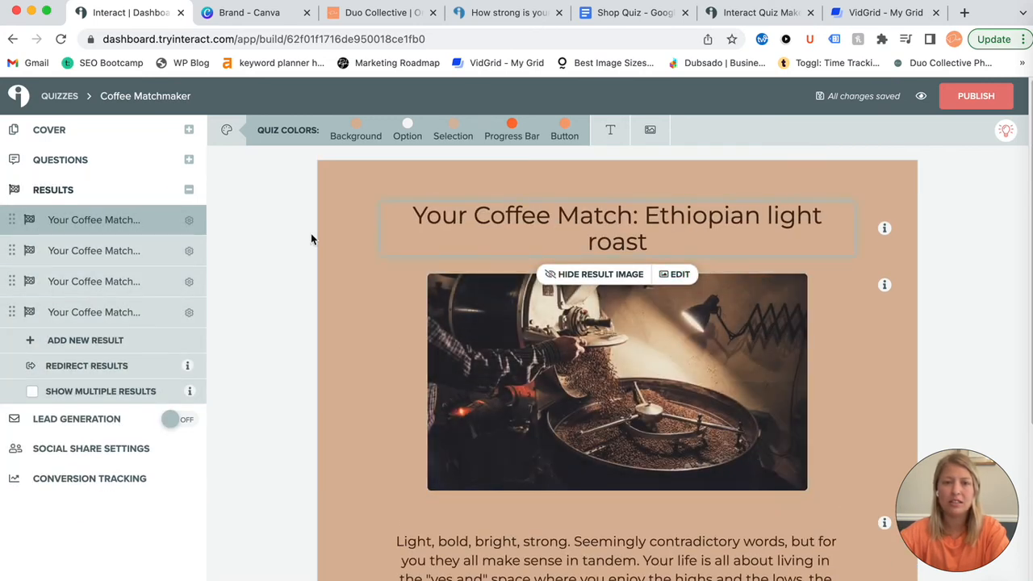
pyautogui.click(87, 251)
pyautogui.click(81, 282)
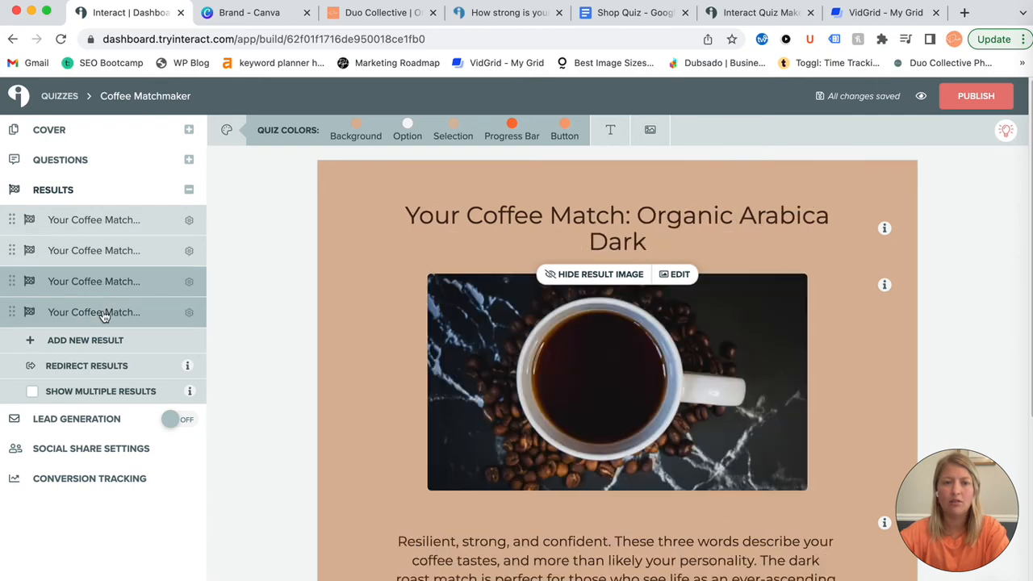
pyautogui.click(97, 314)
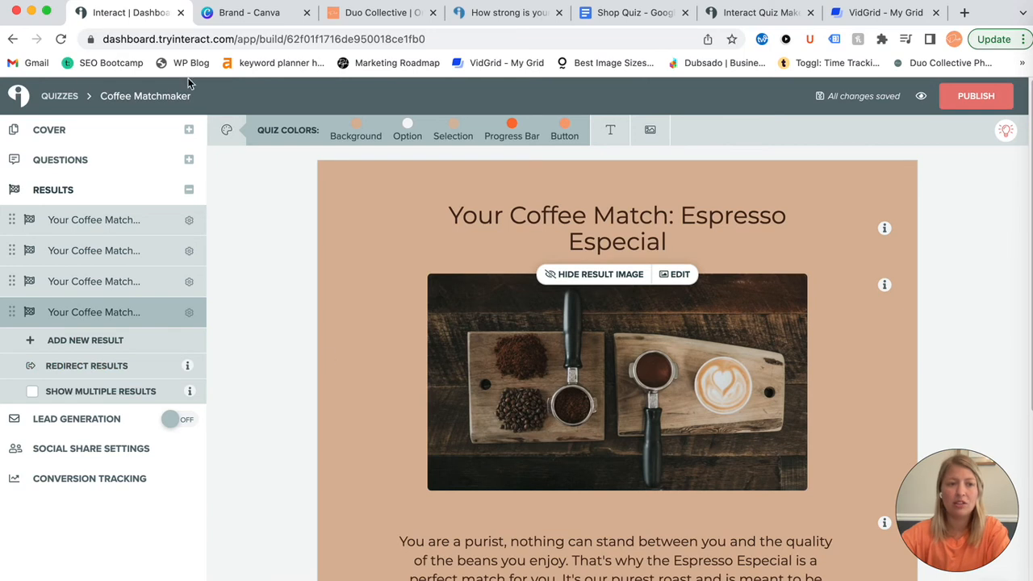
# Return to the quiz list, preview the quiz "How strong is your 'Gram game?" briefly, and open it for editing
pyautogui.click(69, 96)
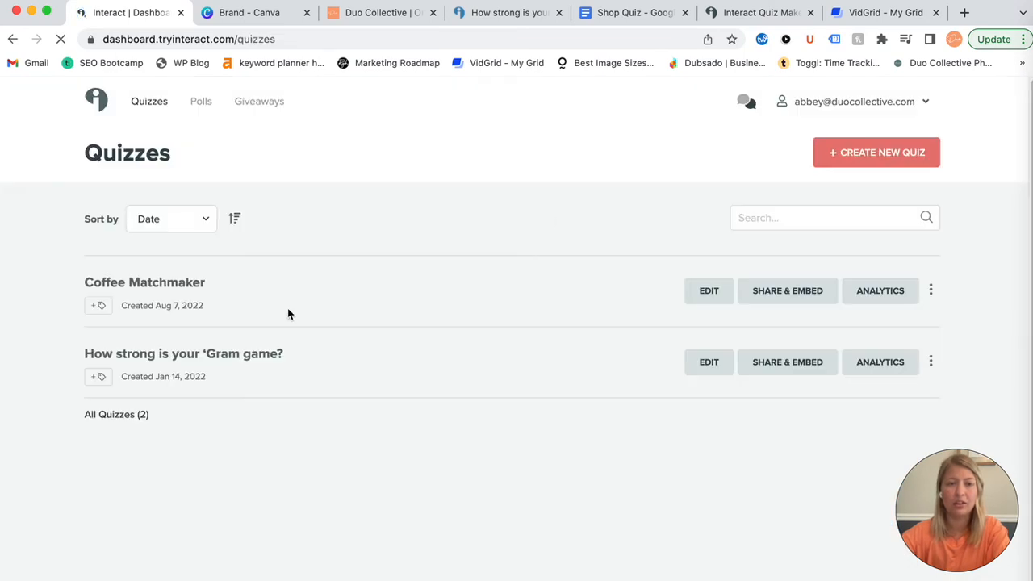
pyautogui.click(215, 364)
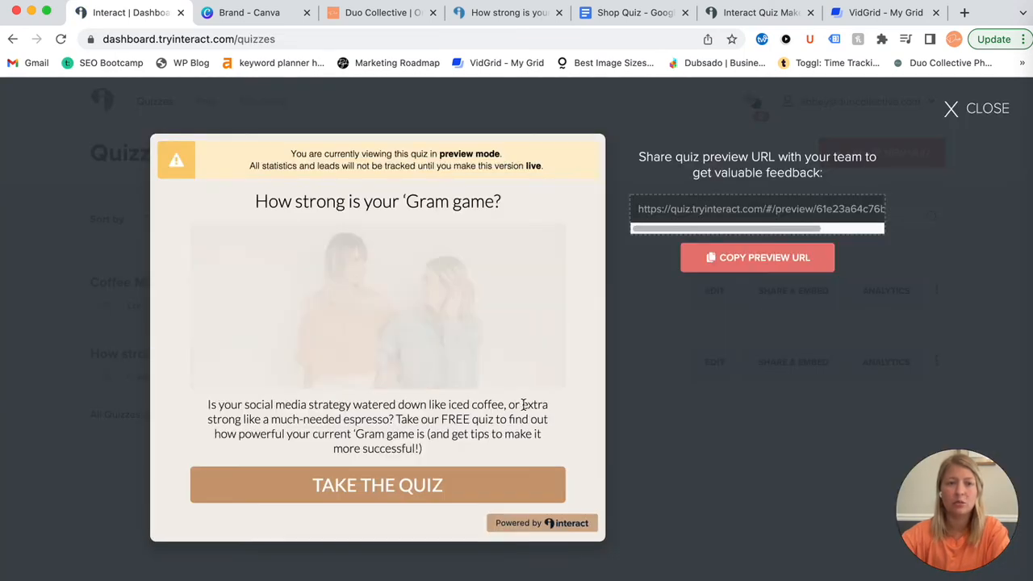
pyautogui.click(902, 385)
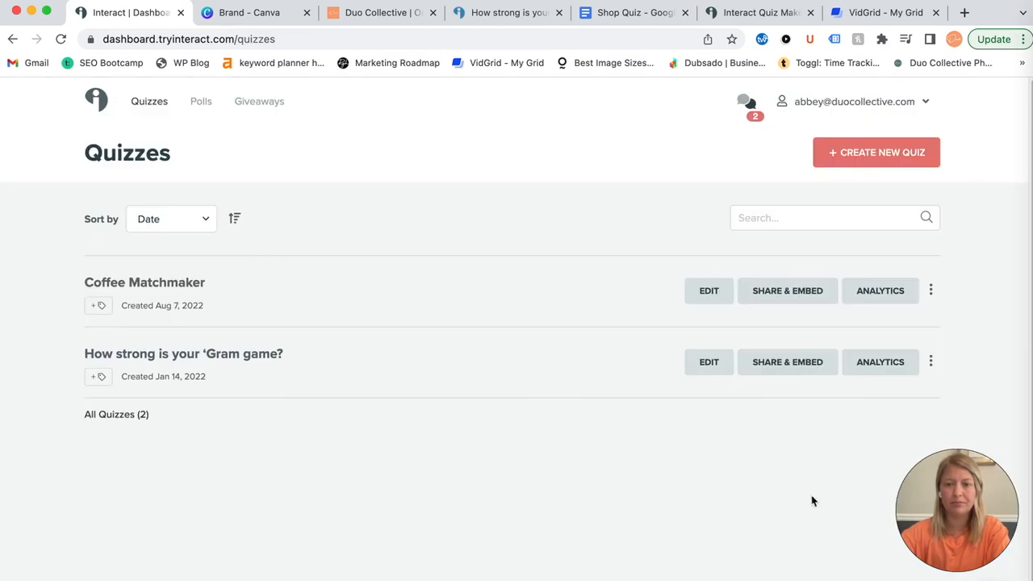
pyautogui.click(704, 363)
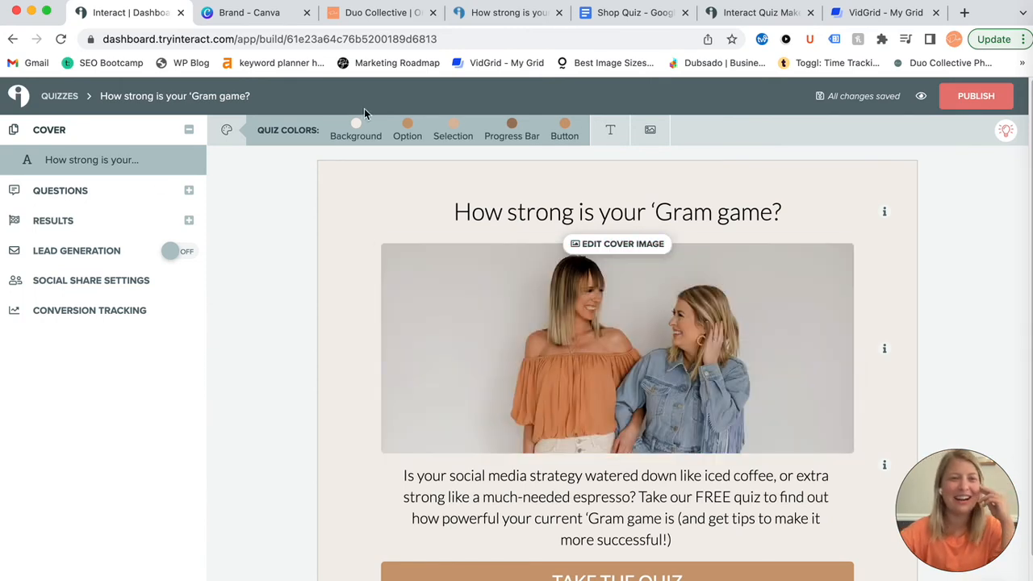
# Look over the 'Gram game quiz's question list, and open the redirect settings of its results
pyautogui.click(69, 196)
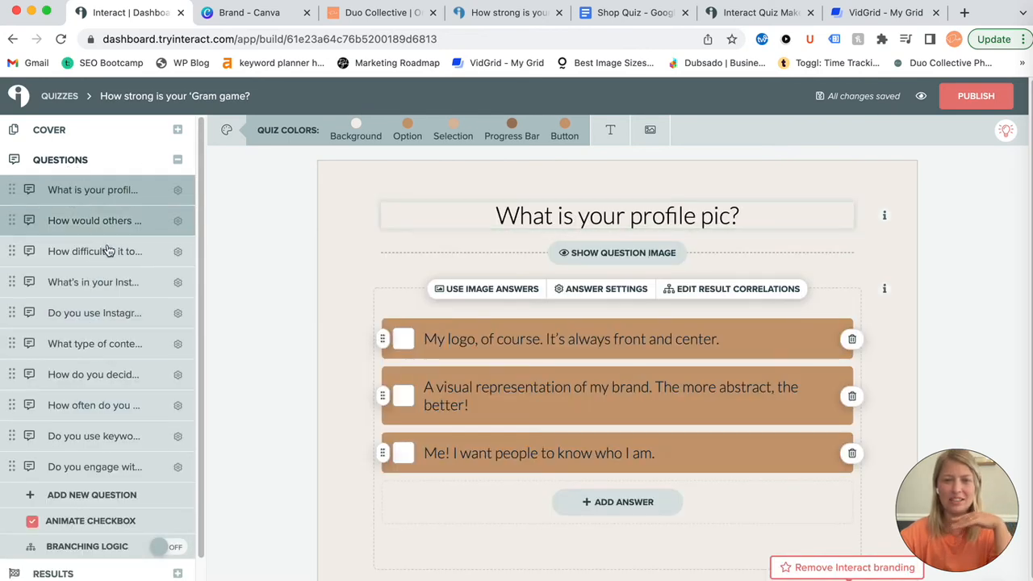
pyautogui.scroll(-3, 116, 434)
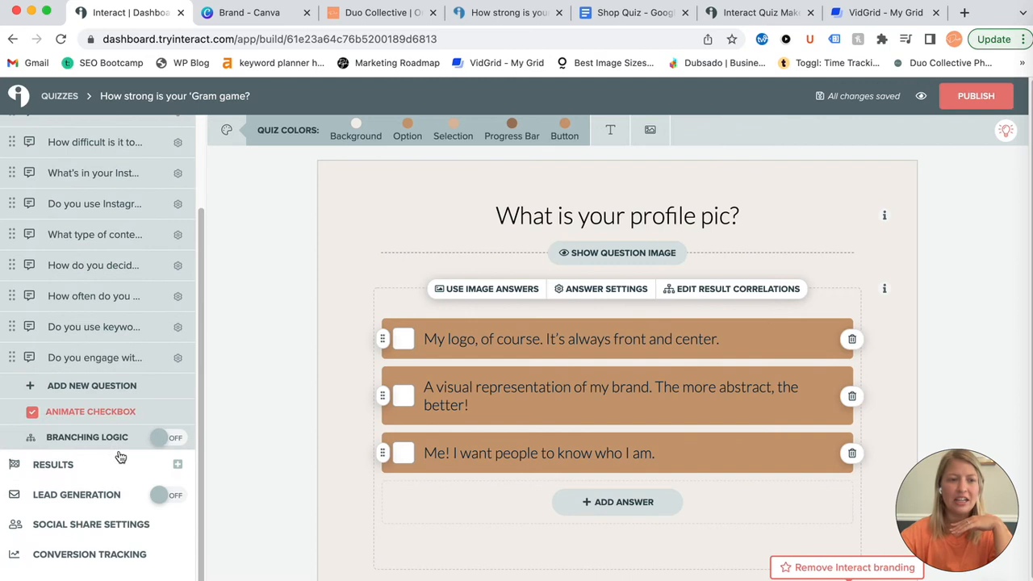
pyautogui.click(64, 465)
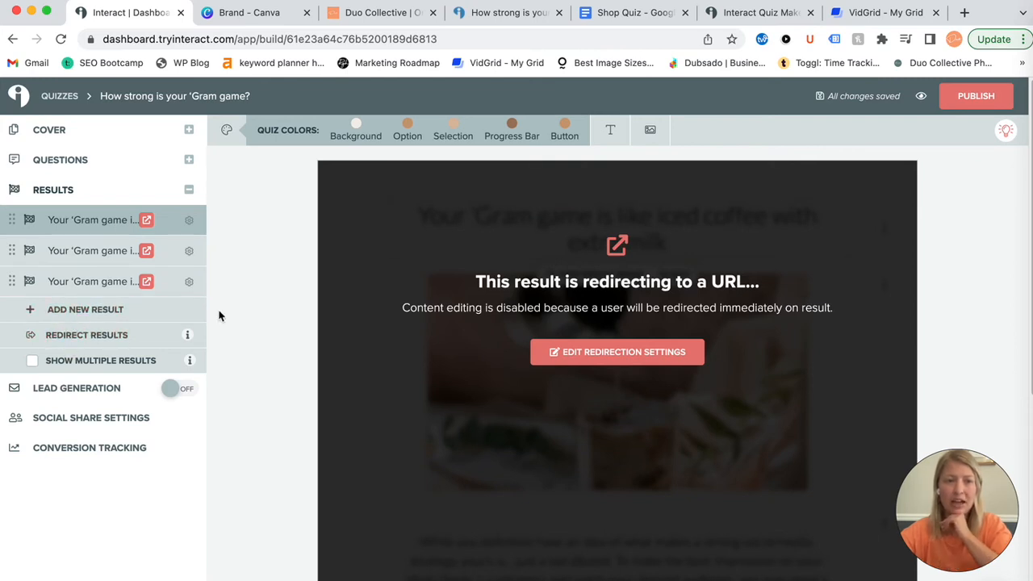
pyautogui.click(148, 222)
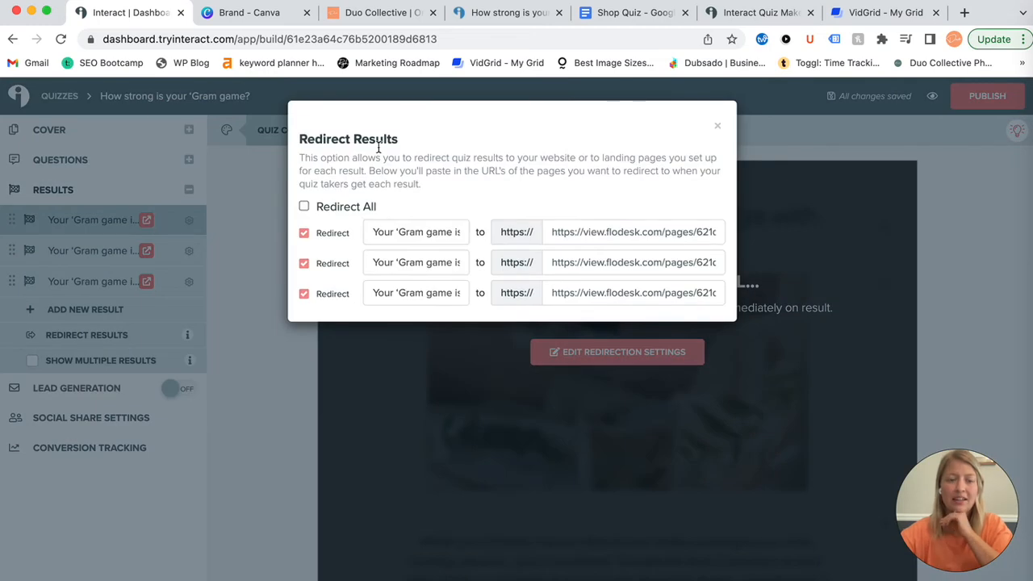
# Copy the first result's redirect URL and open view.flodesk.com/pages/621d1c549b7136a9e313d4f2 in a new browser tab
pyautogui.tripleClick(606, 232)
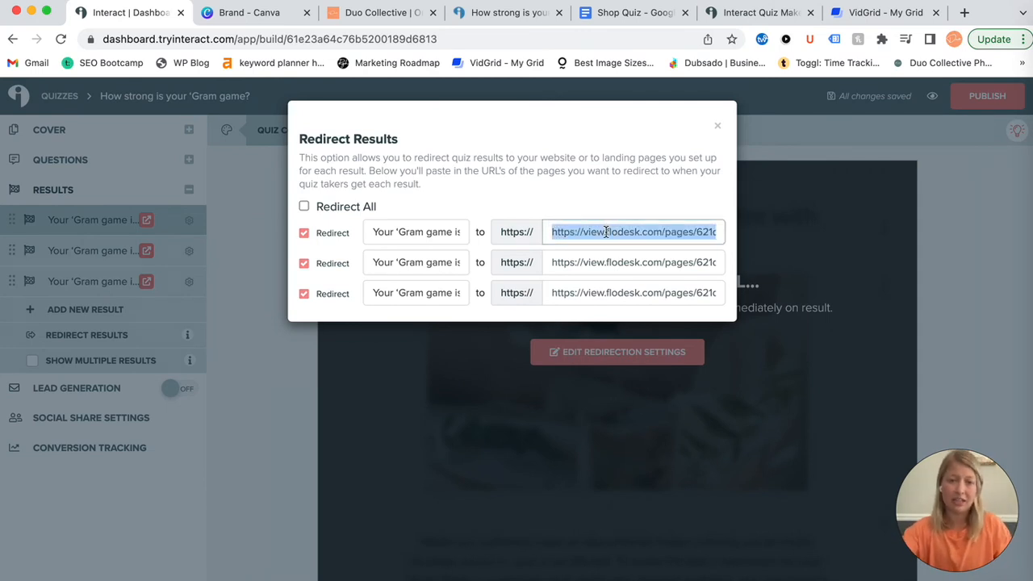
pyautogui.click(966, 12)
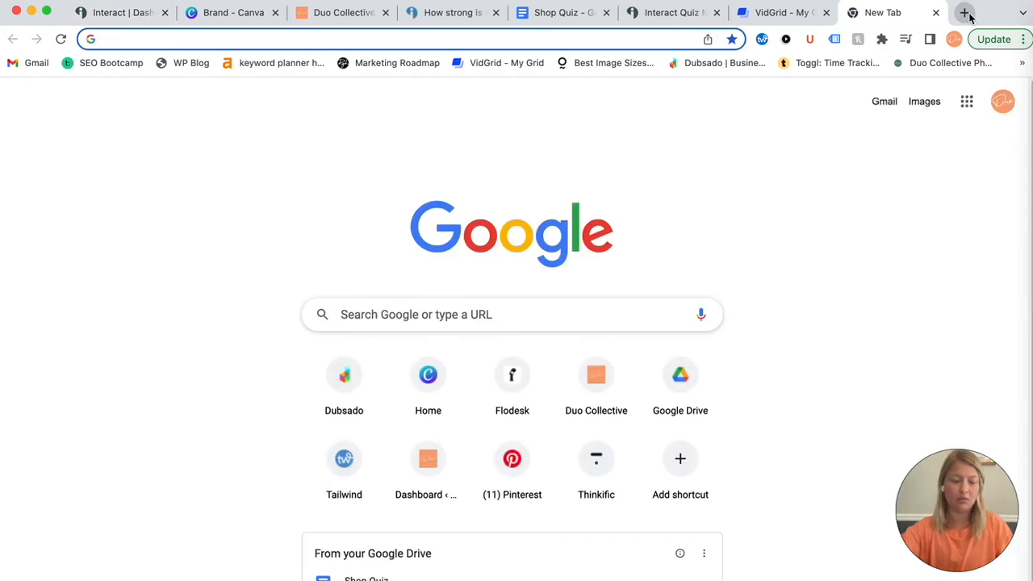
pyautogui.write('view.flodesk.com/pages/621d1c549b7136a9e313d4f2')
pyautogui.press('Return')
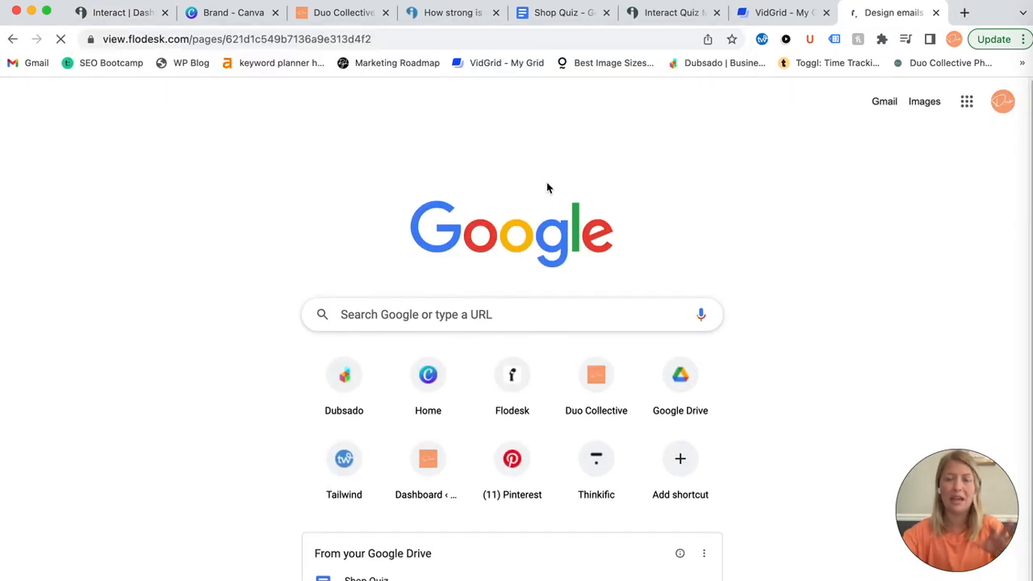
# Examine the iced coffee landing page's headline, Instagram profile guide offer and sign-up form, and close its tab
pyautogui.scroll(-1, 621, 258)
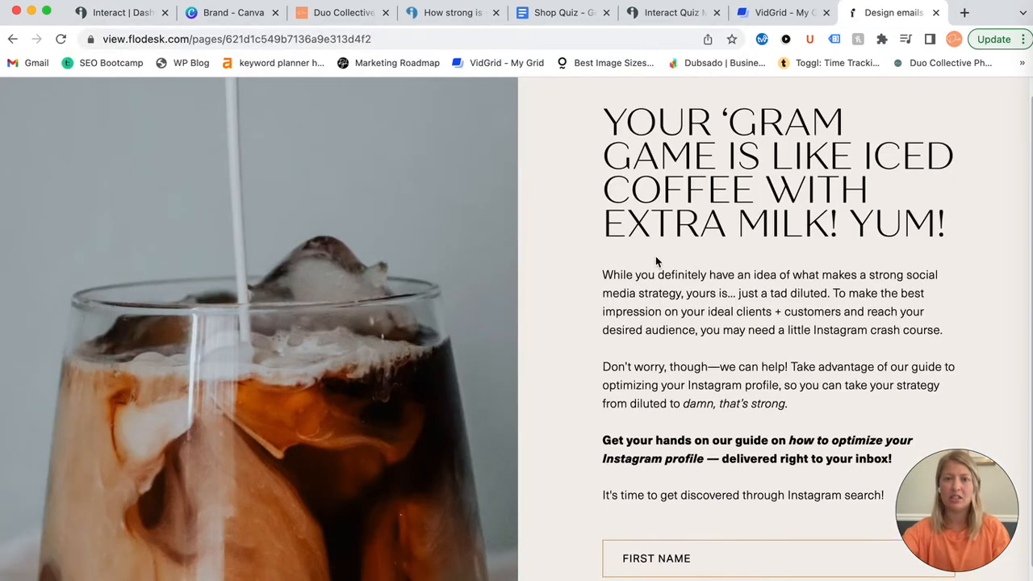
pyautogui.moveTo(613, 113); pyautogui.dragTo(946, 165)
pyautogui.click(921, 213)
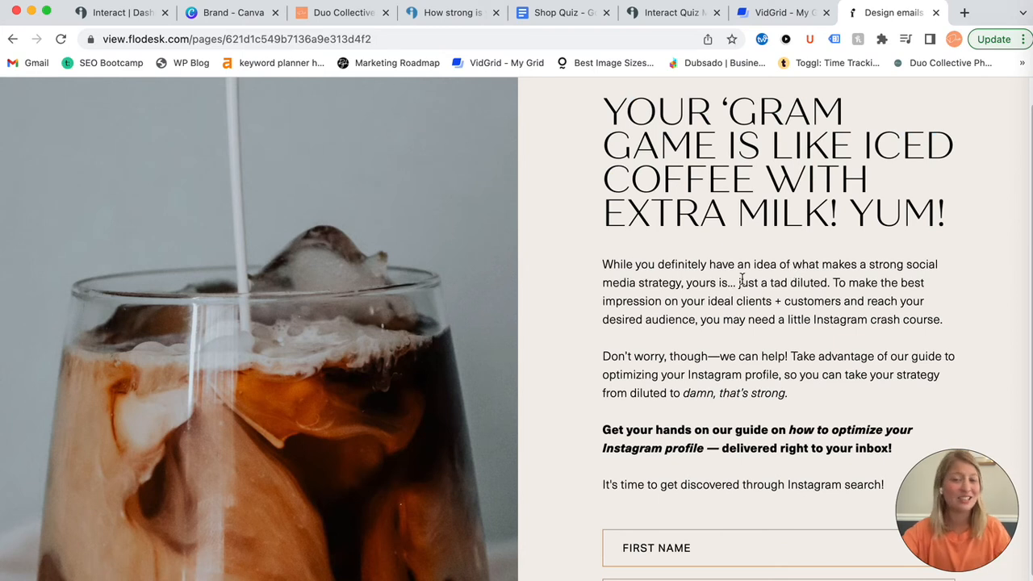
pyautogui.scroll(-2, 795, 323)
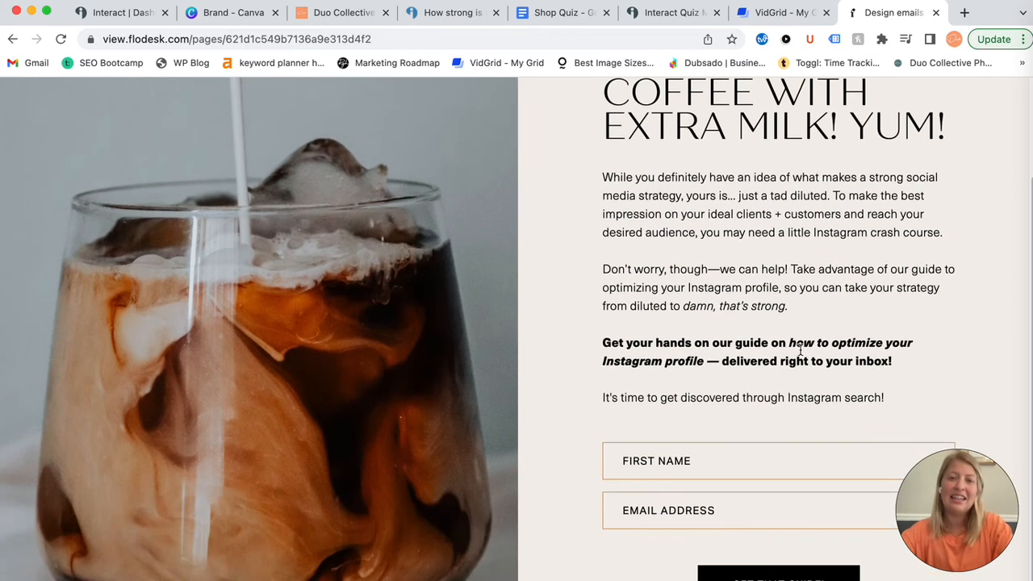
pyautogui.moveTo(606, 342); pyautogui.dragTo(918, 370)
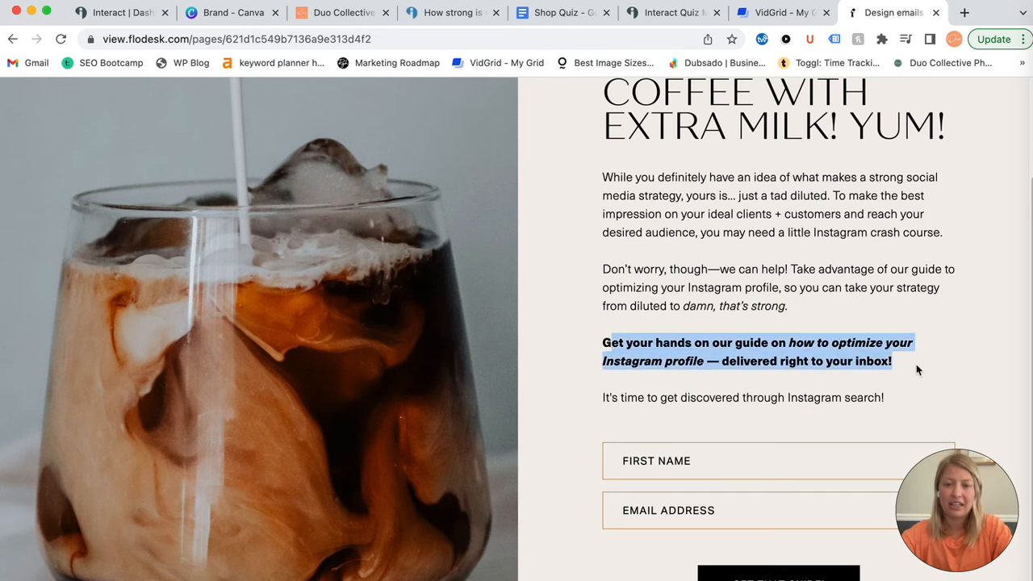
pyautogui.click(797, 345)
pyautogui.moveTo(789, 342); pyautogui.dragTo(705, 360)
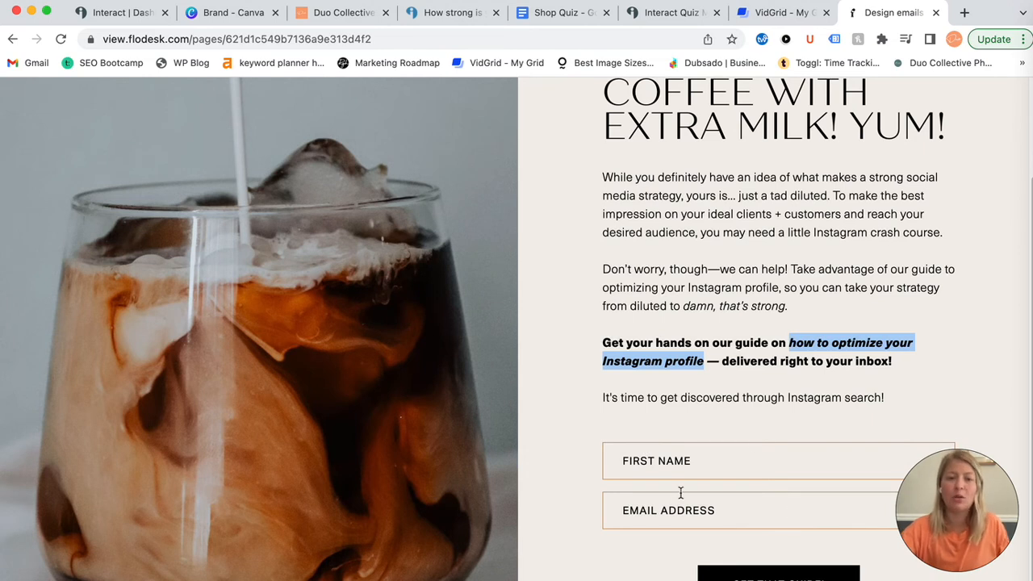
pyautogui.press('super+w')
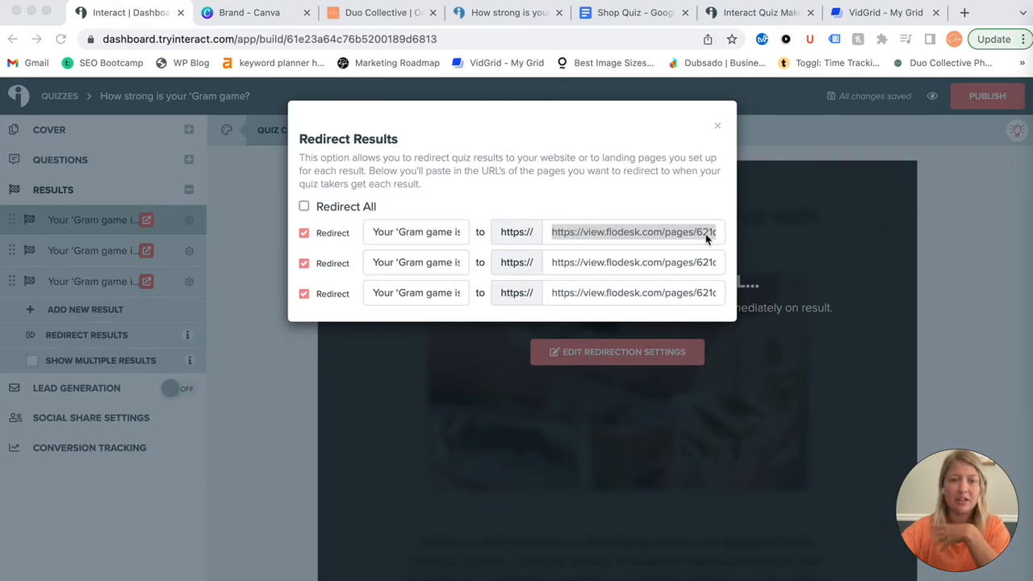
# Close the redirect settings, return to the quiz list, and start creating a new quiz up to the quiz type choice
pyautogui.click(718, 127)
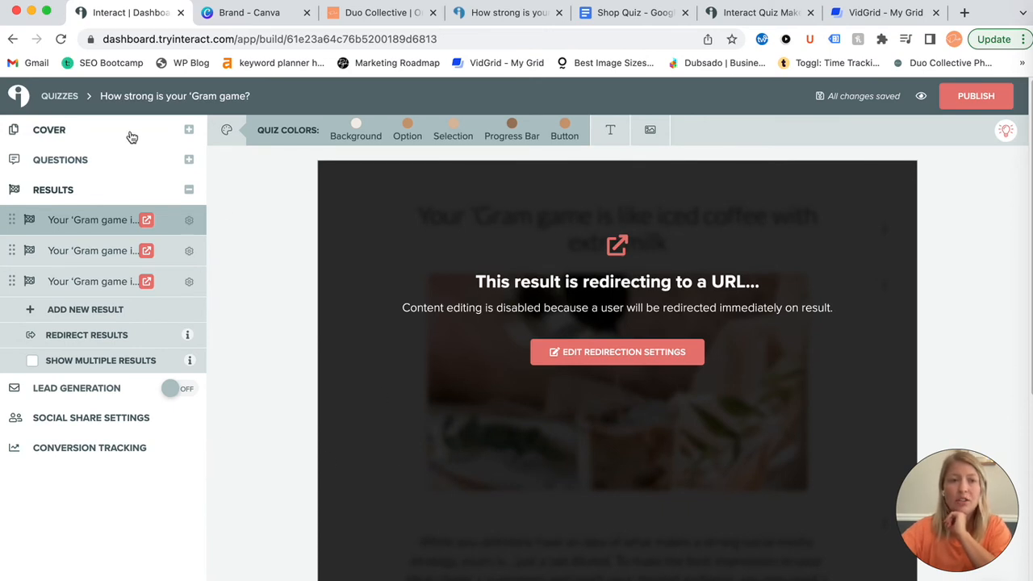
pyautogui.click(53, 98)
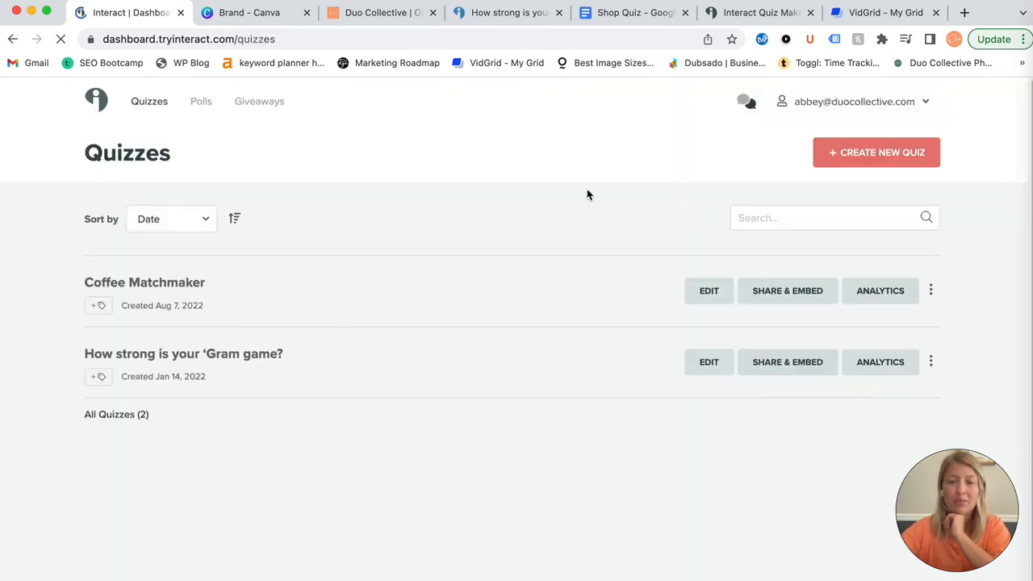
pyautogui.click(923, 159)
pyautogui.click(513, 321)
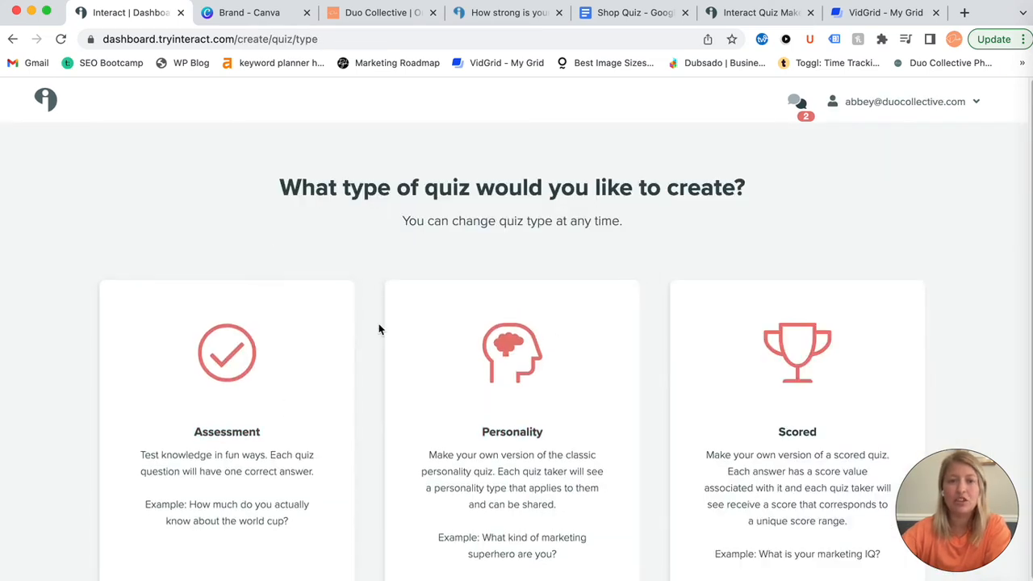
# Compare the Assessment, Personality and Scored quiz types, and choose Personality for the new quiz
pyautogui.scroll(-1, 379, 324)
pyautogui.scroll(-2, 380, 323)
pyautogui.scroll(1, 379, 320)
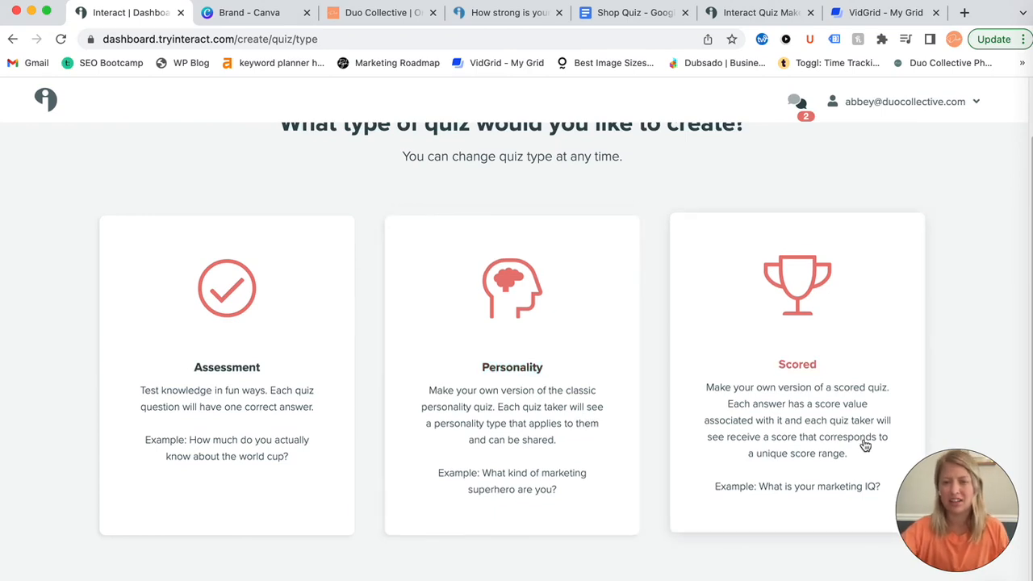
pyautogui.scroll(1, 614, 347)
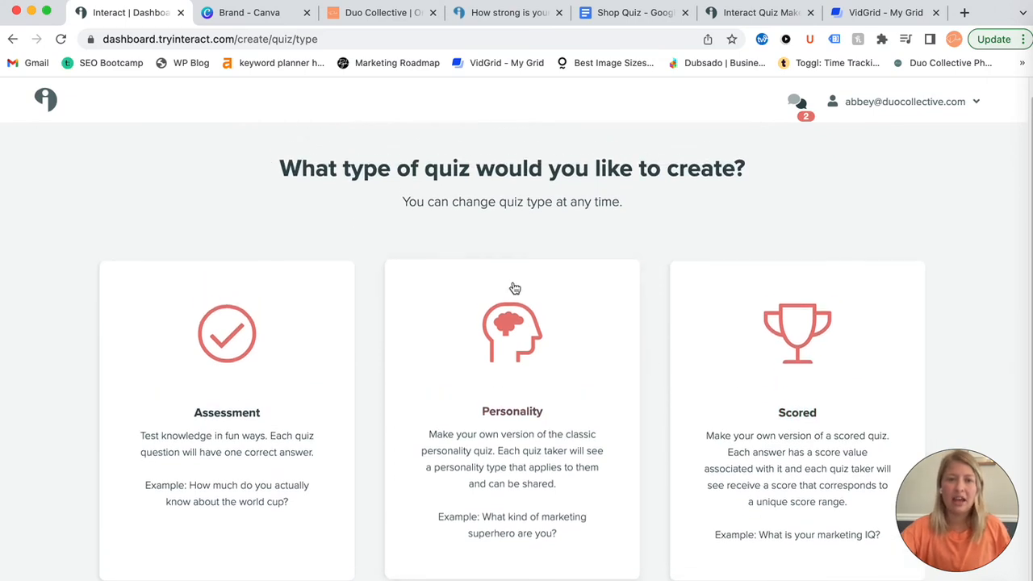
pyautogui.click(535, 390)
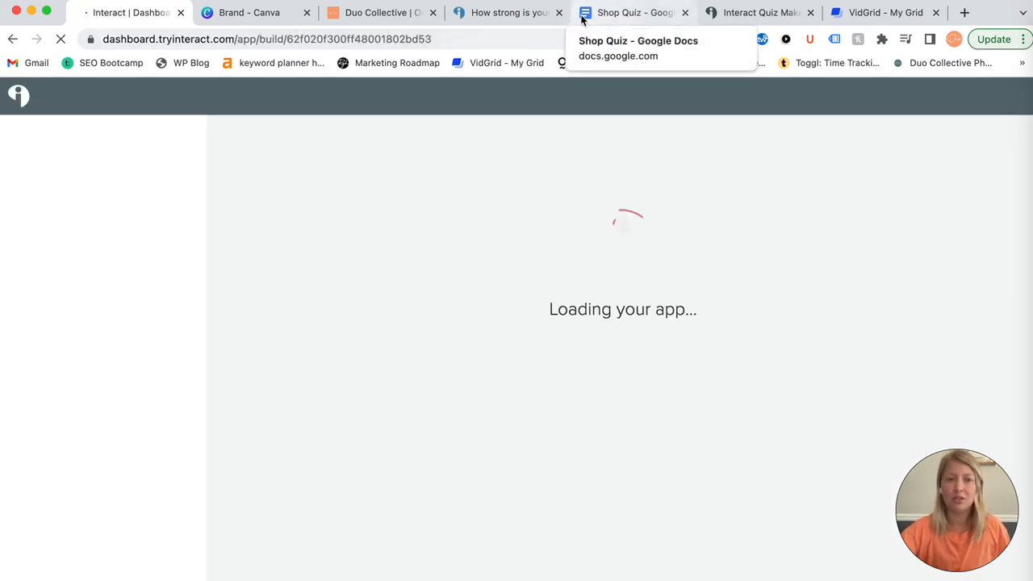
# Open the Shop page of the Duo Collective website and examine its products, down to the "Find Me On Google" Black Sweatshirt
pyautogui.click(374, 15)
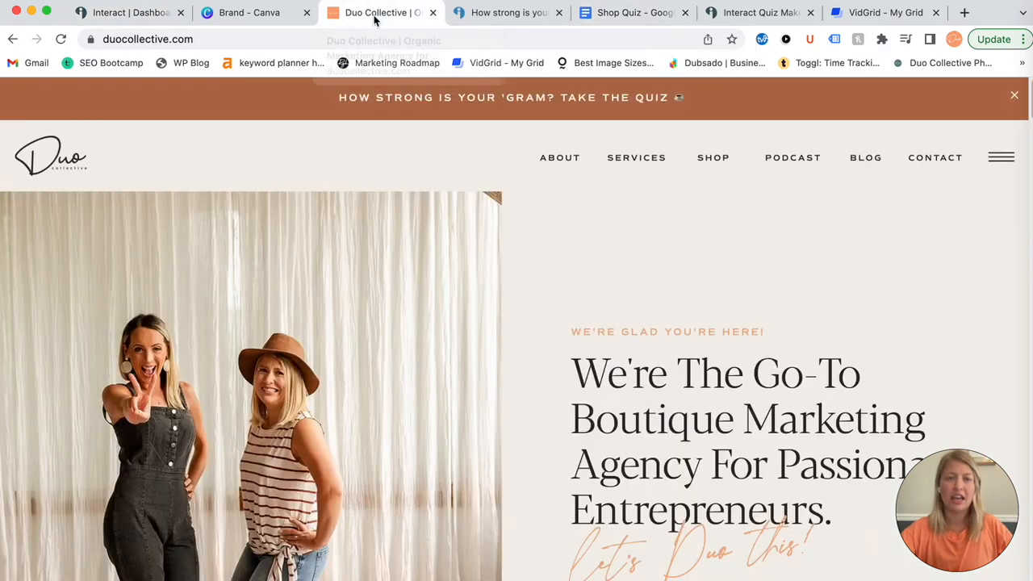
pyautogui.click(722, 160)
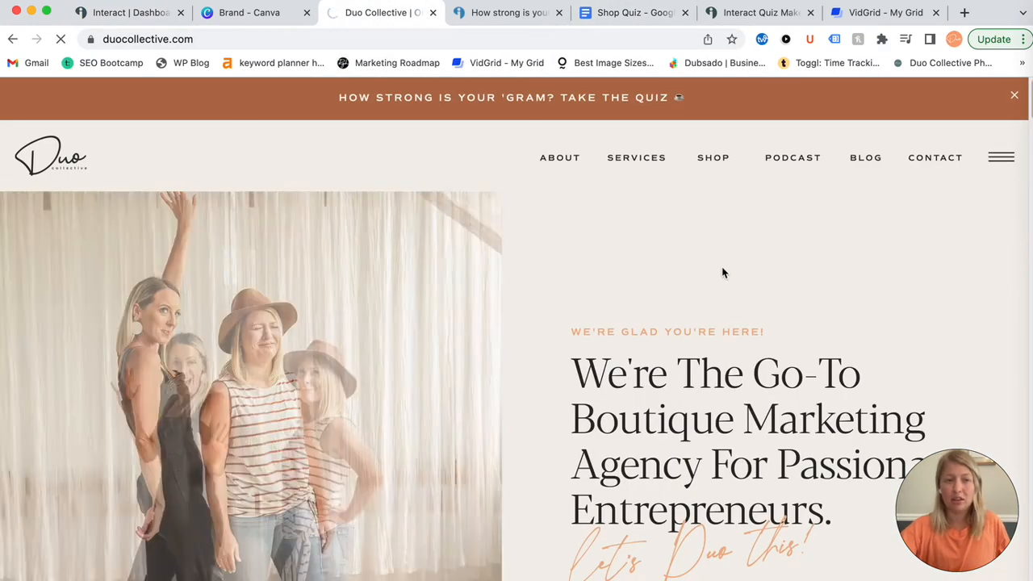
pyautogui.scroll(-3, 702, 339)
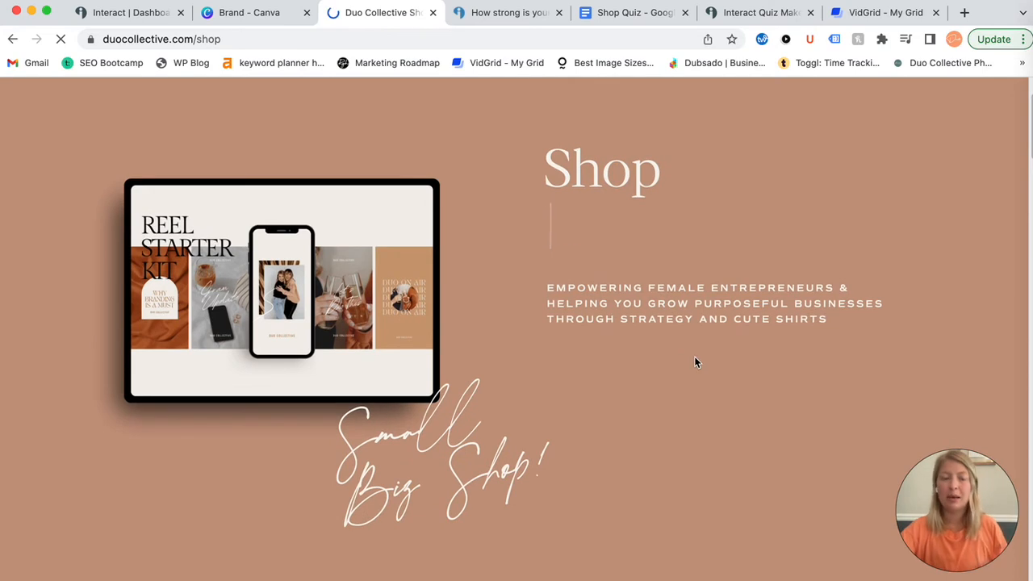
pyautogui.scroll(-8, 694, 359)
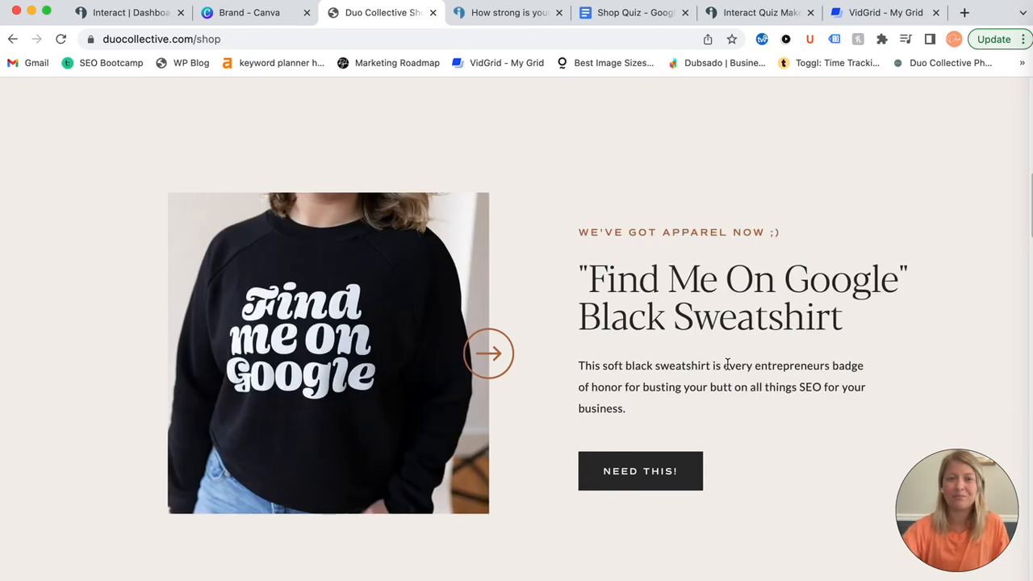
# Review the quiz title, introduction paragraph and five multiple-choice questions in the Shop Quiz document
pyautogui.click(630, 13)
pyautogui.scroll(3, 553, 272)
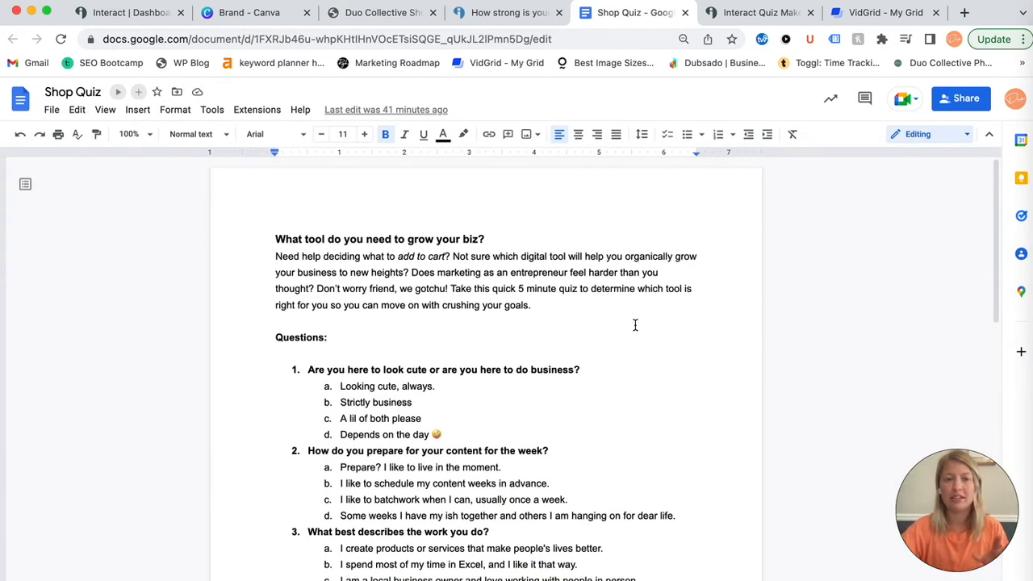
pyautogui.scroll(-1, 525, 335)
pyautogui.moveTo(274, 215); pyautogui.dragTo(506, 218)
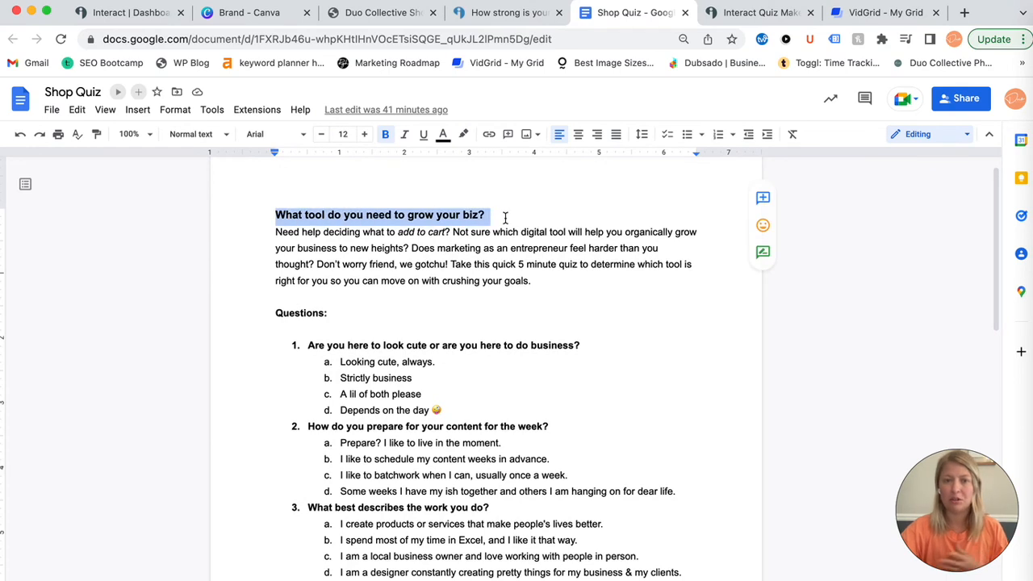
pyautogui.moveTo(275, 233); pyautogui.dragTo(603, 281)
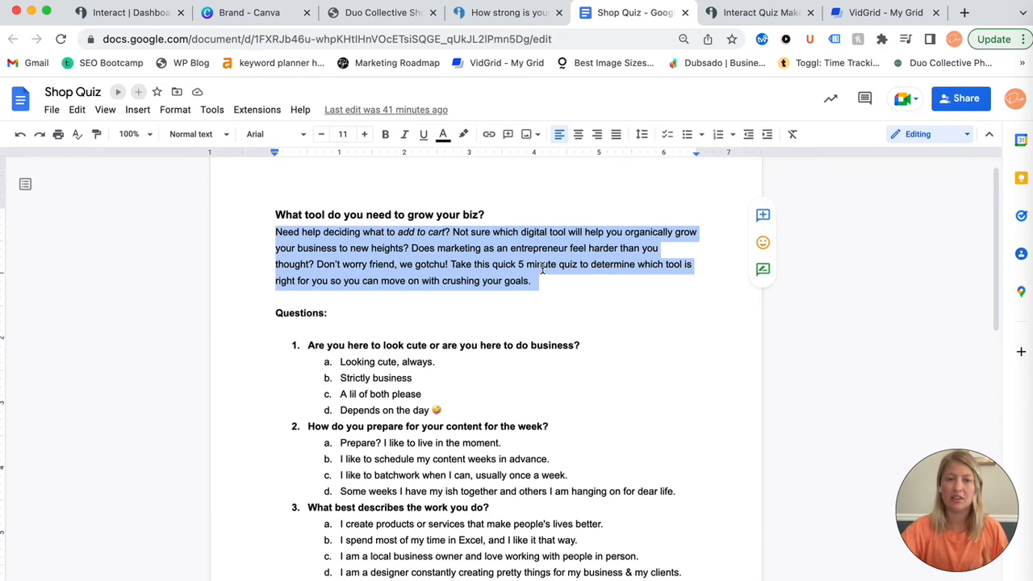
pyautogui.scroll(-3, 565, 345)
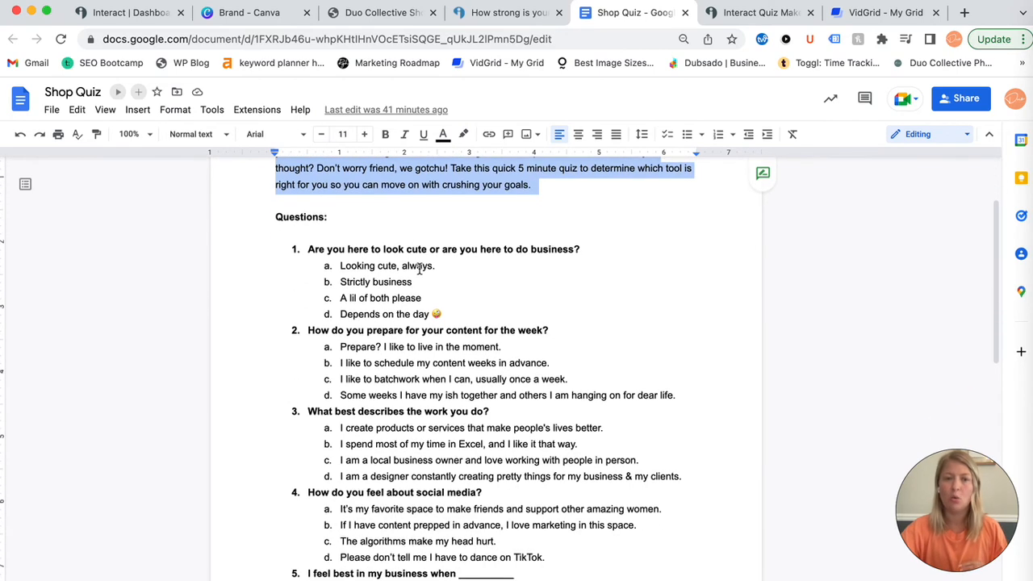
pyautogui.scroll(-10, 450, 437)
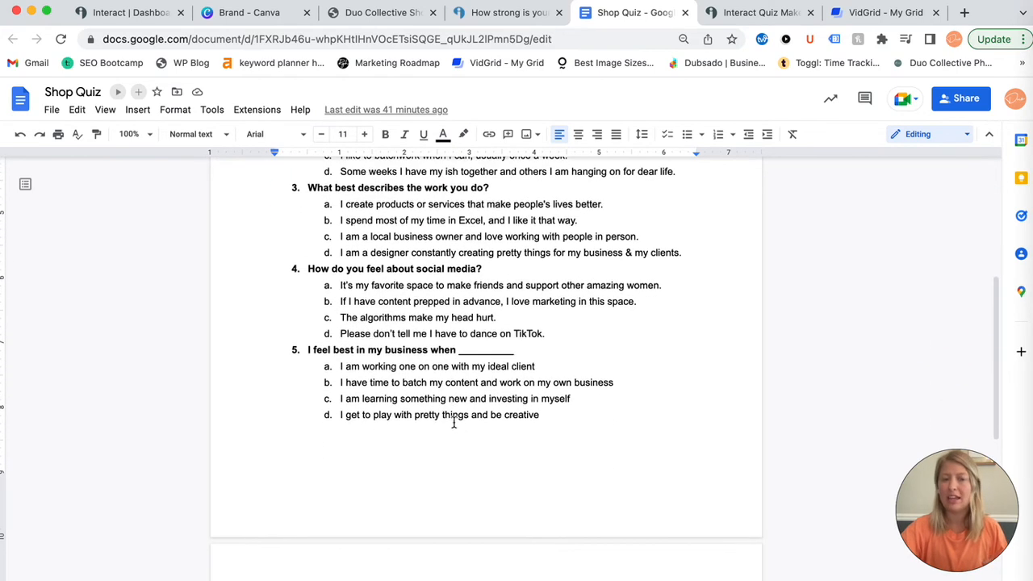
# Review which shop products are assigned to mostly A's, B's, C's and D's answers at the end of the Shop Quiz document
pyautogui.scroll(-4, 457, 422)
pyautogui.moveTo(307, 364); pyautogui.dragTo(621, 421)
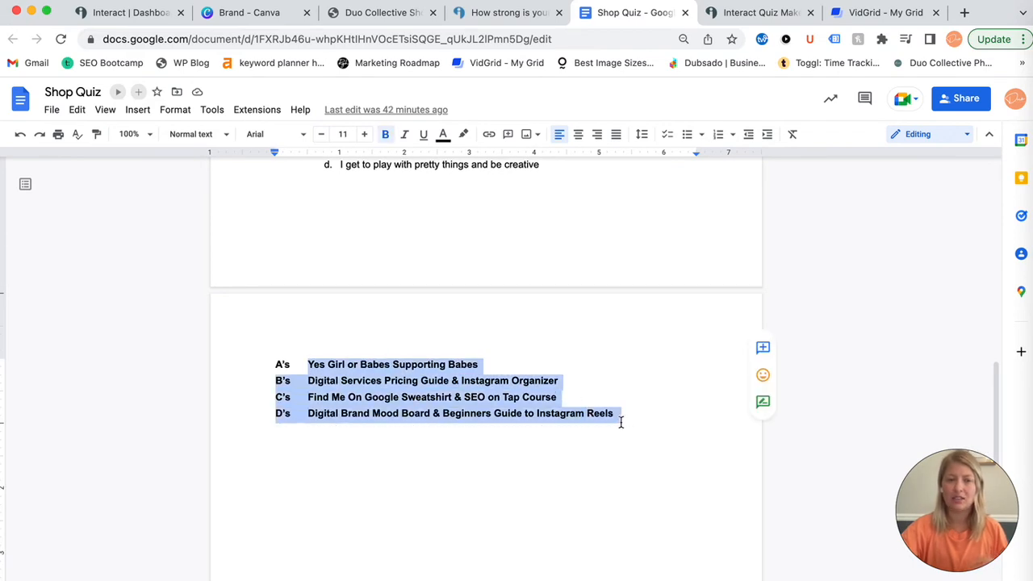
pyautogui.click(360, 364)
pyautogui.moveTo(308, 364); pyautogui.dragTo(504, 364)
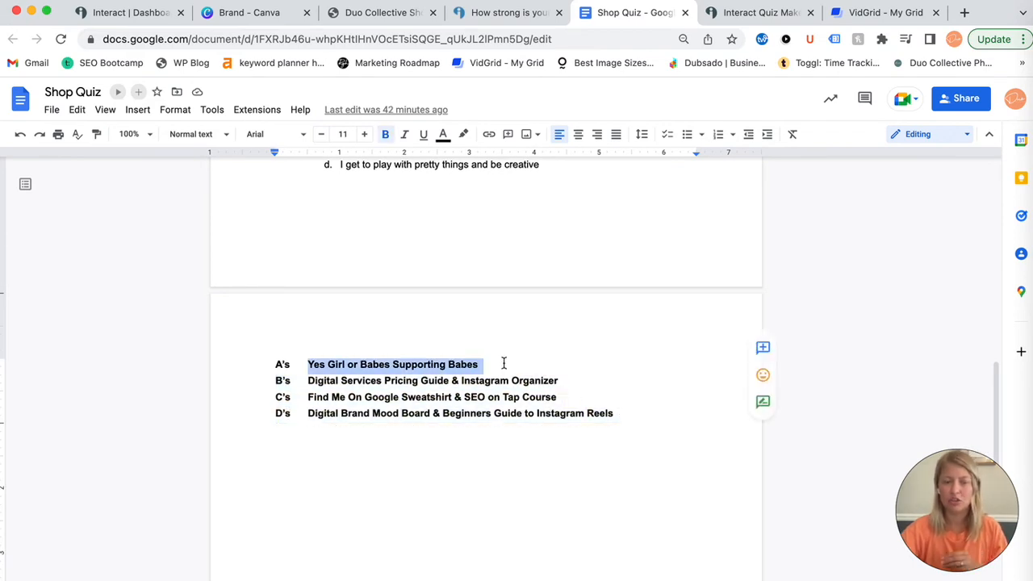
pyautogui.moveTo(308, 383); pyautogui.dragTo(576, 391)
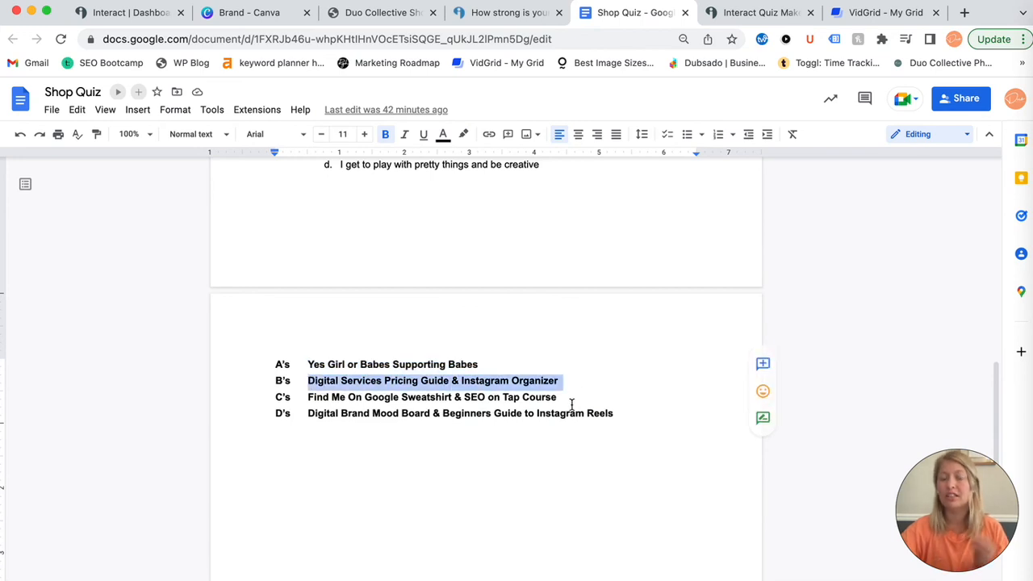
pyautogui.click(383, 398)
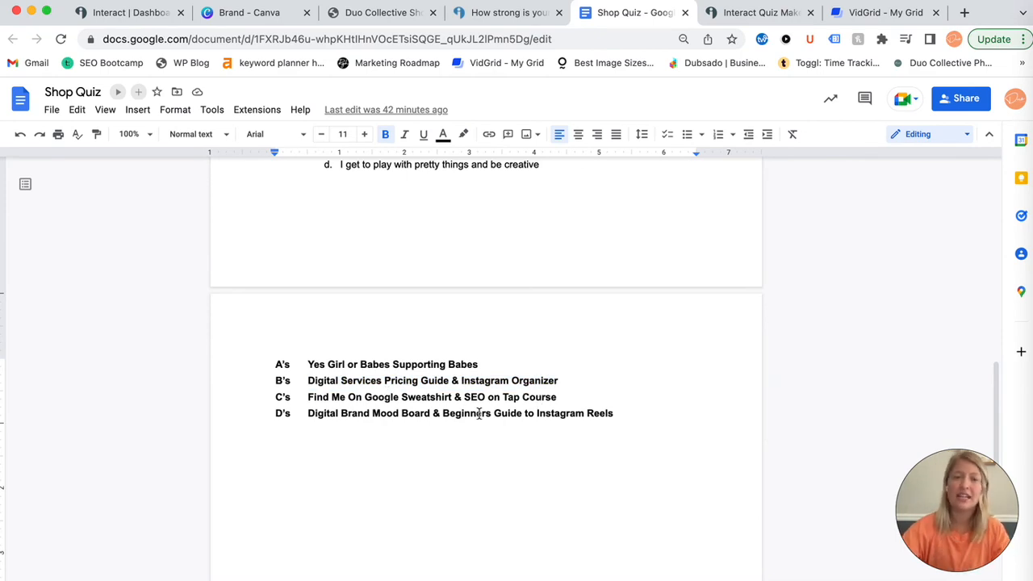
pyautogui.moveTo(391, 414); pyautogui.dragTo(544, 413)
pyautogui.moveTo(615, 413); pyautogui.dragTo(611, 414)
pyautogui.scroll(4, 545, 403)
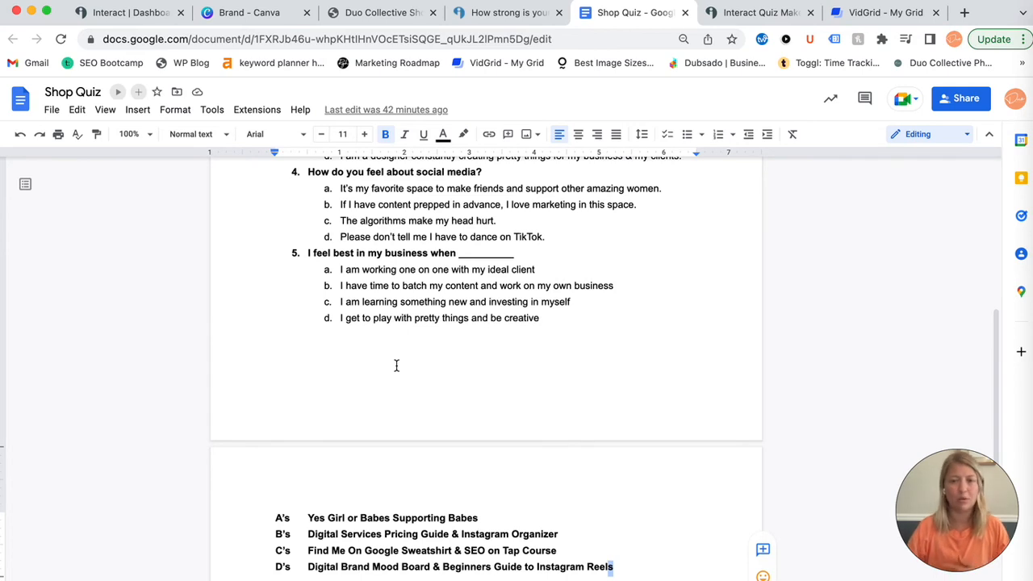
pyautogui.scroll(10, 457, 302)
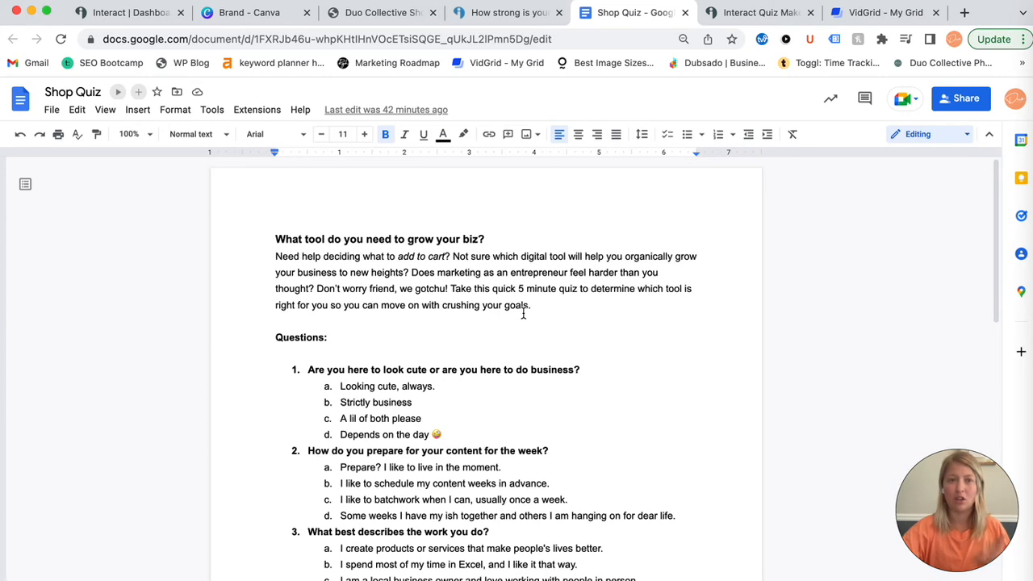
# Check that the new quiz has loaded in Interact, and copy the title line from the Shop Quiz document
pyautogui.click(389, 20)
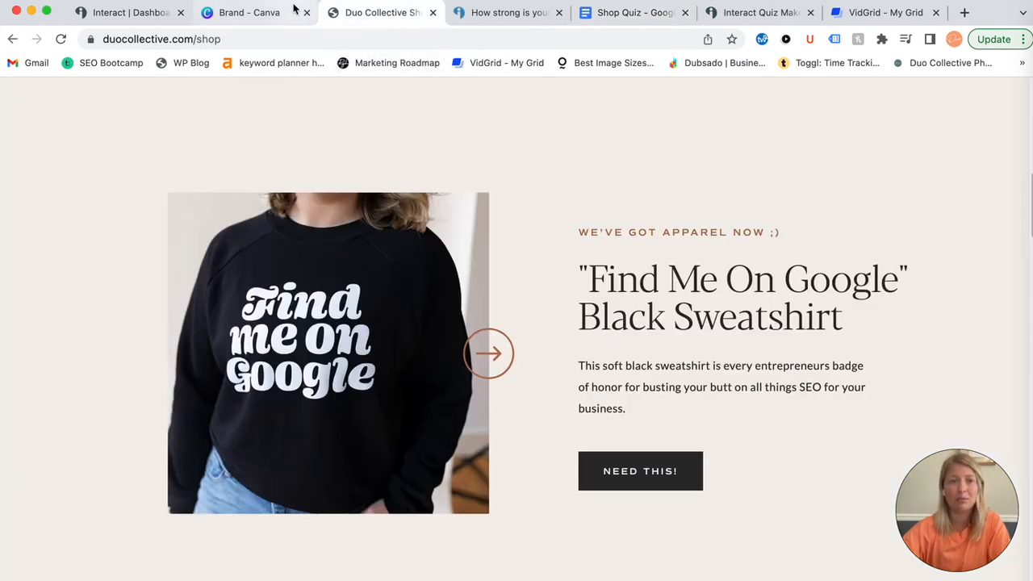
pyautogui.click(143, 22)
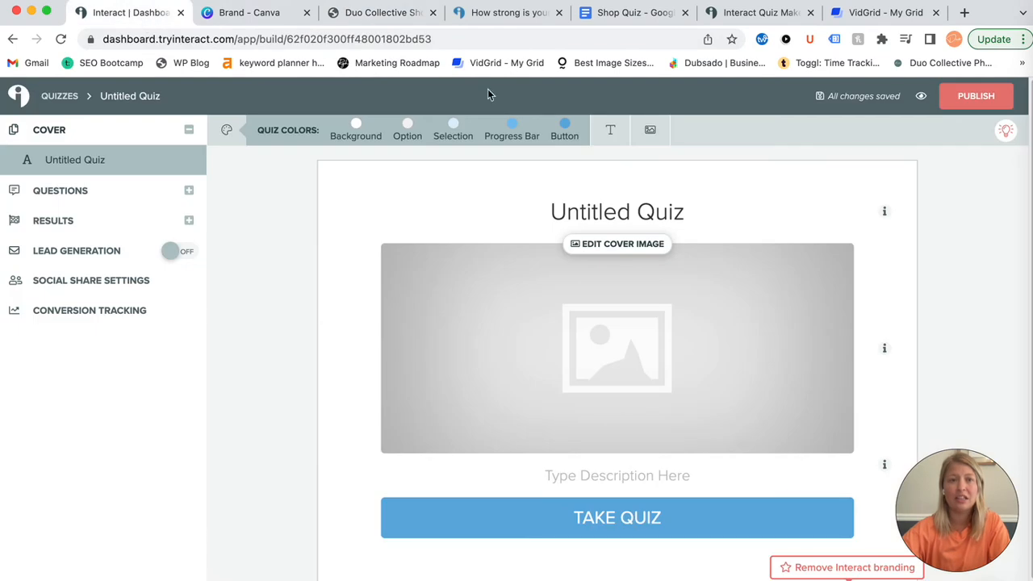
pyautogui.click(592, 14)
pyautogui.tripleClick(381, 240)
pyautogui.press('super+c')
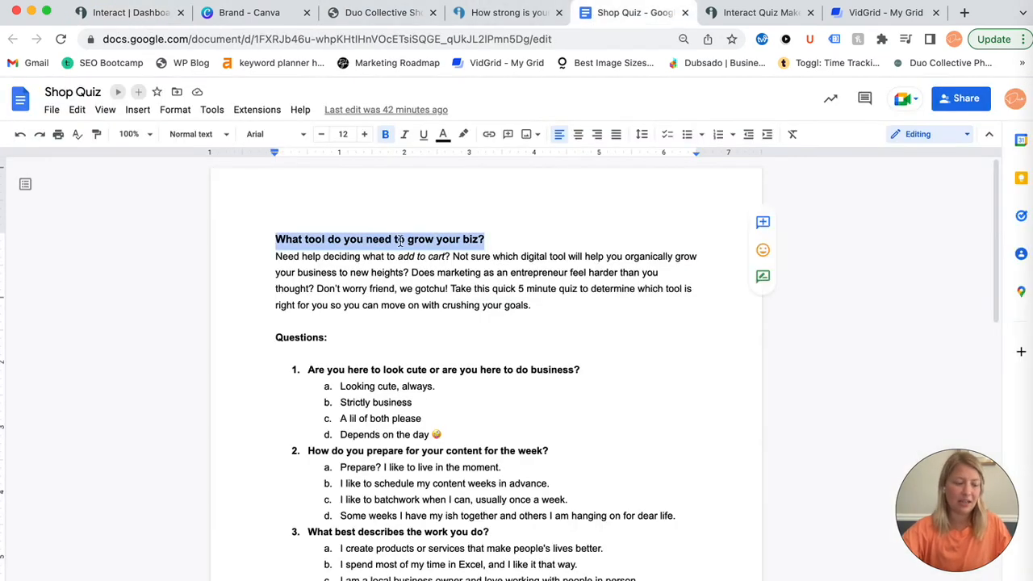
# Replace the whole cover title of the untitled quiz with "What tool do you need to grow your biz?"
pyautogui.click(161, 15)
pyautogui.click(616, 212)
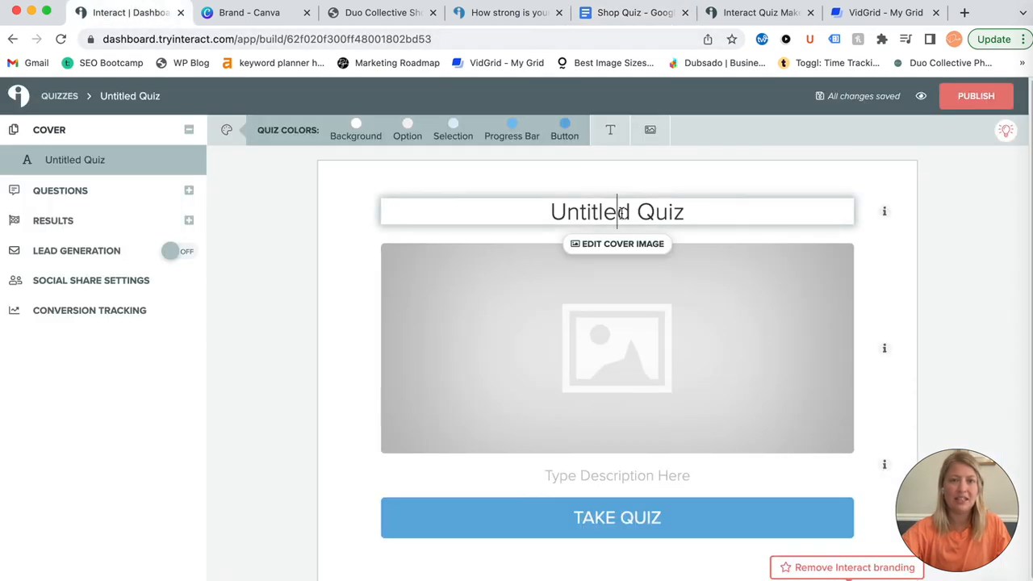
pyautogui.press('super+v')
pyautogui.moveTo(699, 236); pyautogui.dragTo(635, 234)
pyautogui.click(634, 235)
pyautogui.press('super+a')
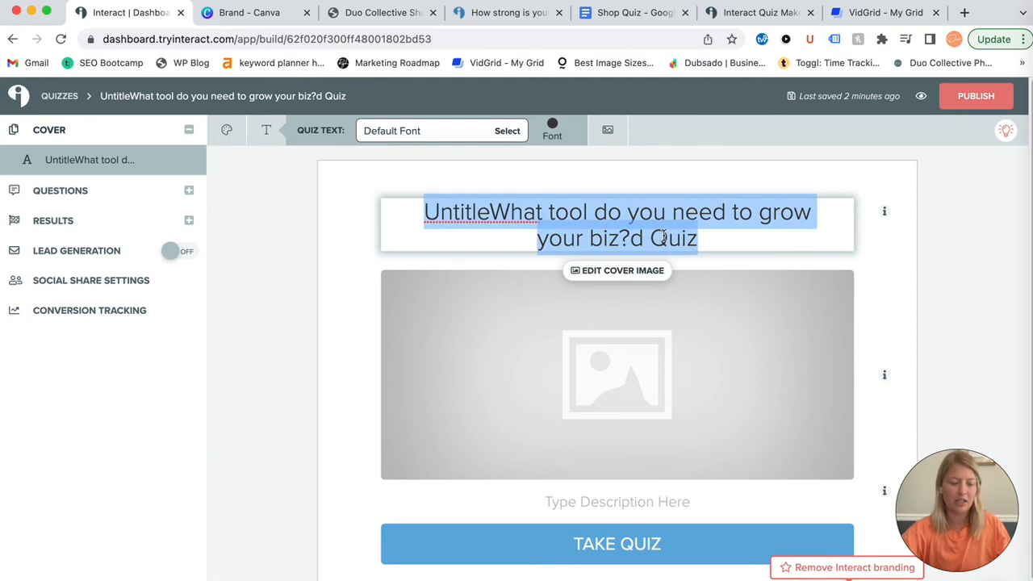
pyautogui.press('super+v')
# Upload the Duo_Apparel_Shop-70 photo from Downloads as the cover image, adjust its crop area and save it
pyautogui.click(731, 326)
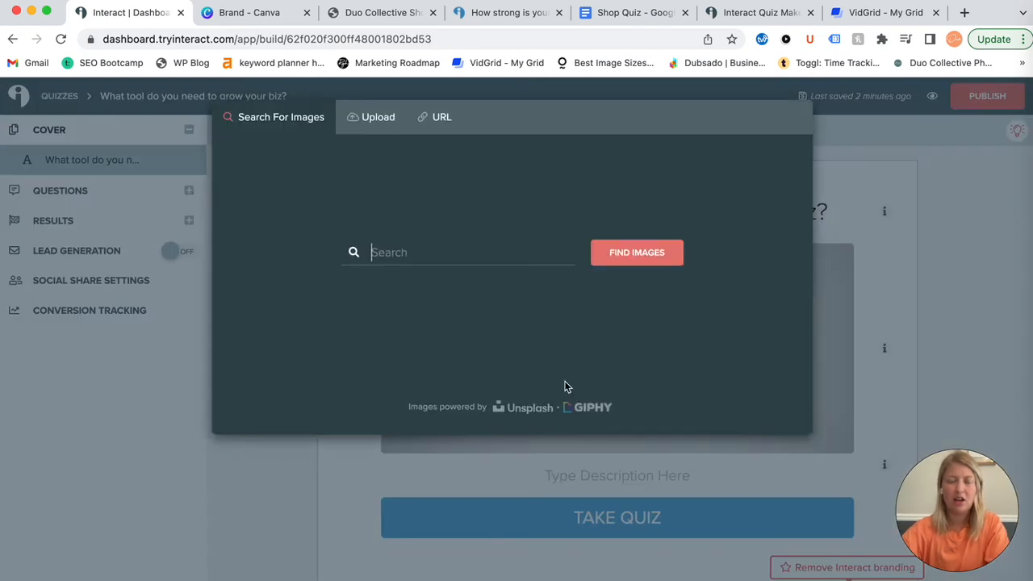
pyautogui.click(376, 123)
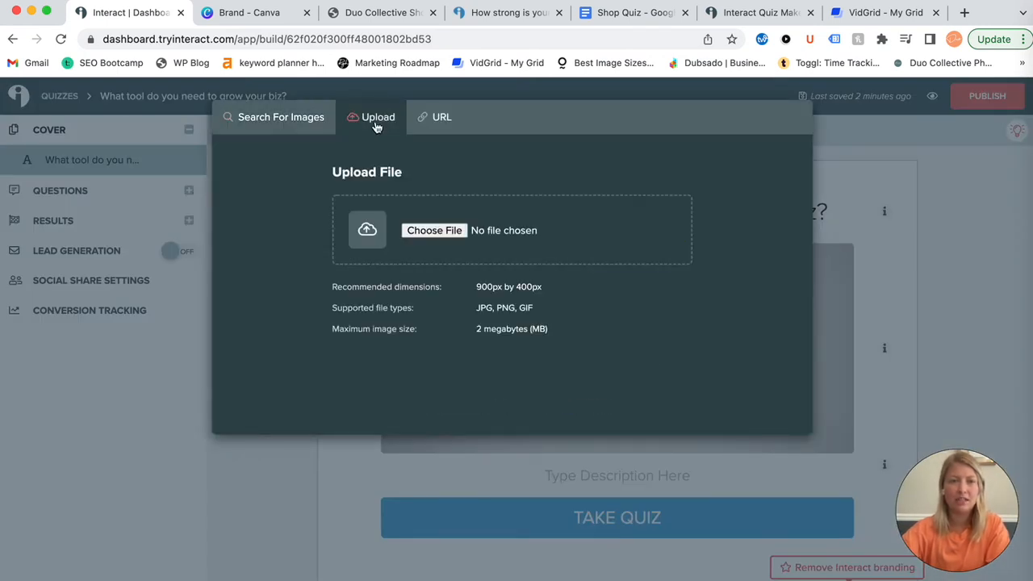
pyautogui.click(436, 231)
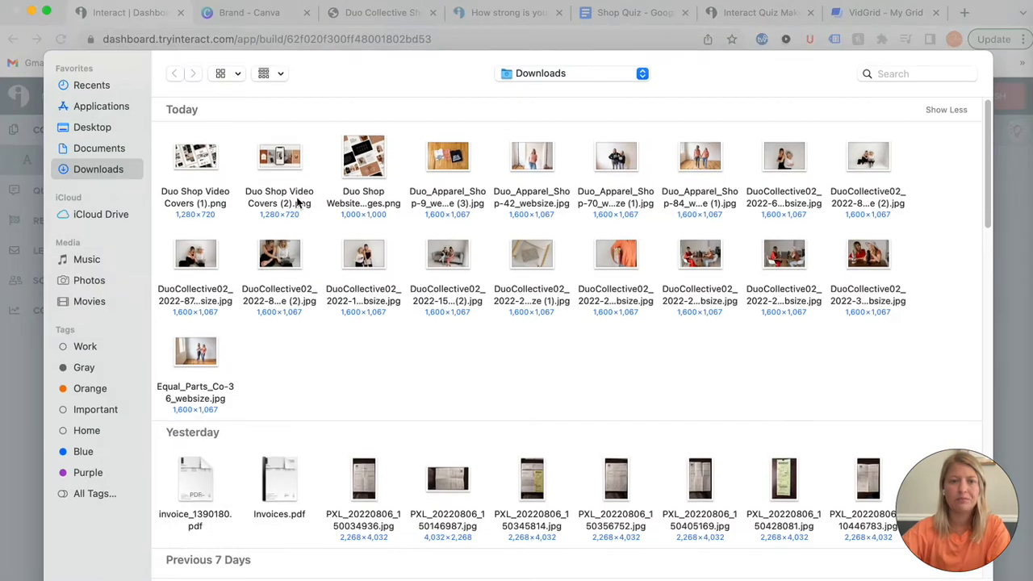
pyautogui.click(616, 158)
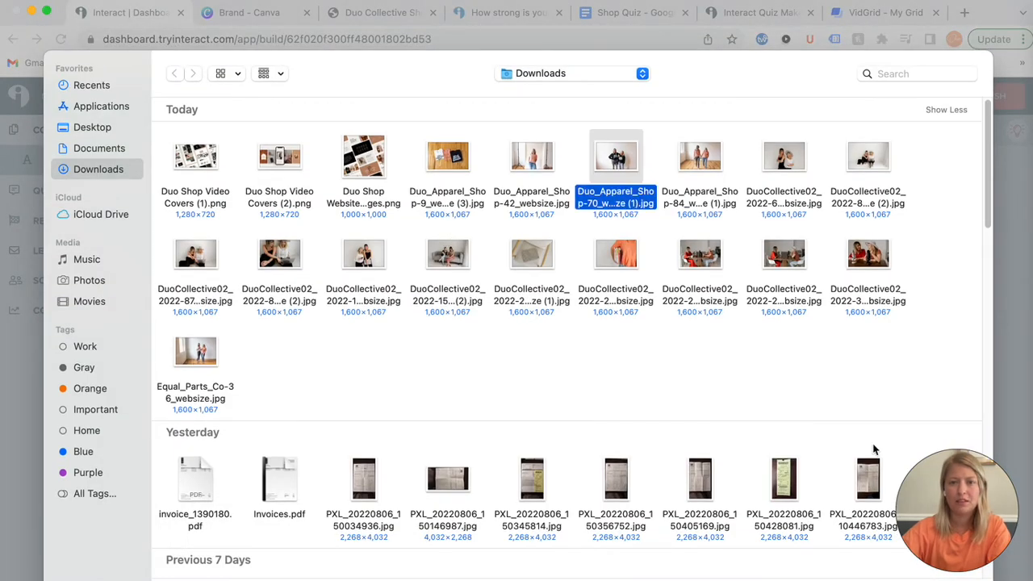
pyautogui.press('Return')
pyautogui.click(650, 231)
pyautogui.moveTo(611, 291); pyautogui.dragTo(611, 294)
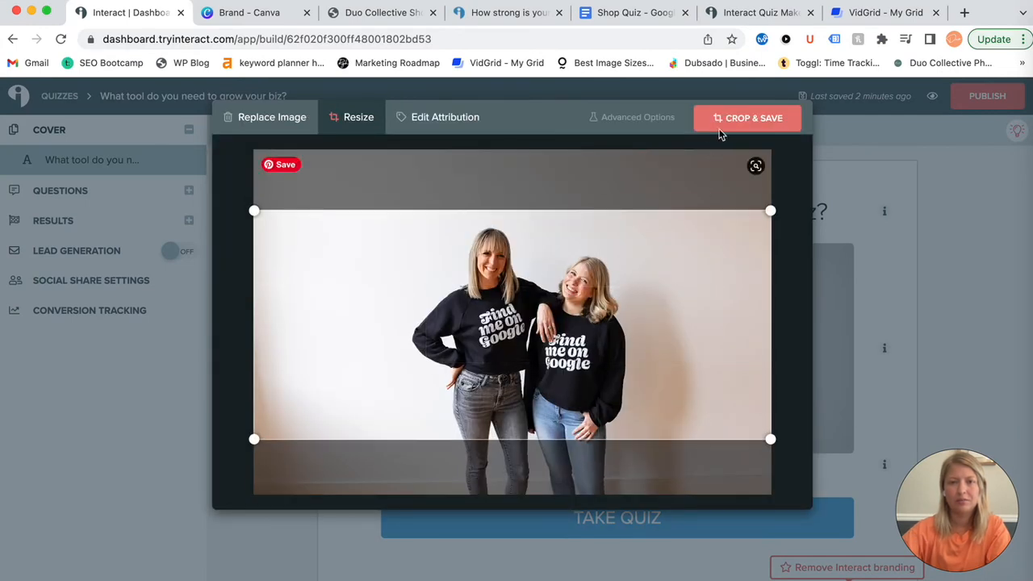
pyautogui.click(726, 121)
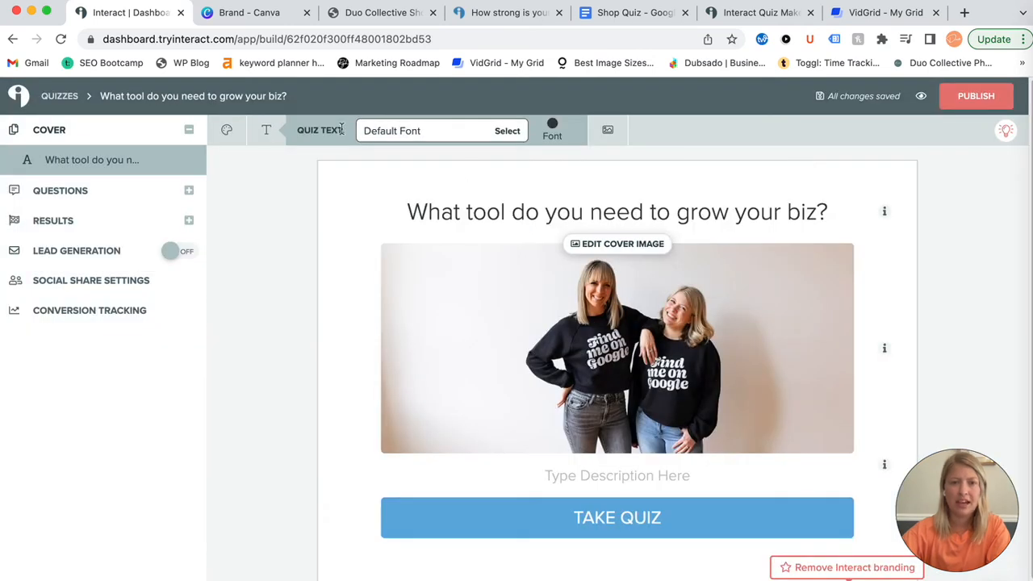
# Set the quiz background color to #D9B89A from the Duo Brand Colors in Canva, and leave the cover image crop as it is
pyautogui.click(227, 130)
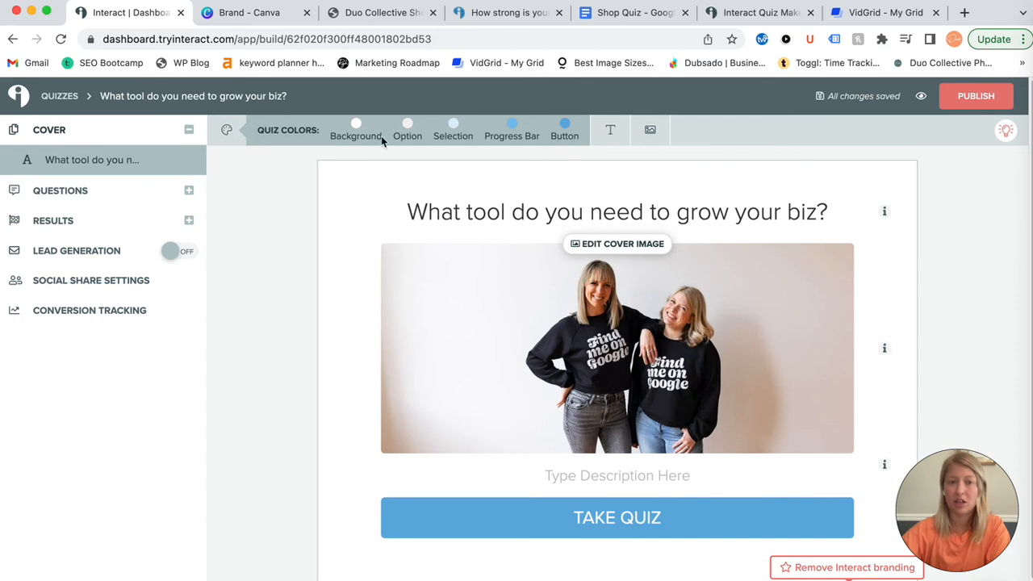
pyautogui.click(356, 129)
pyautogui.click(253, 14)
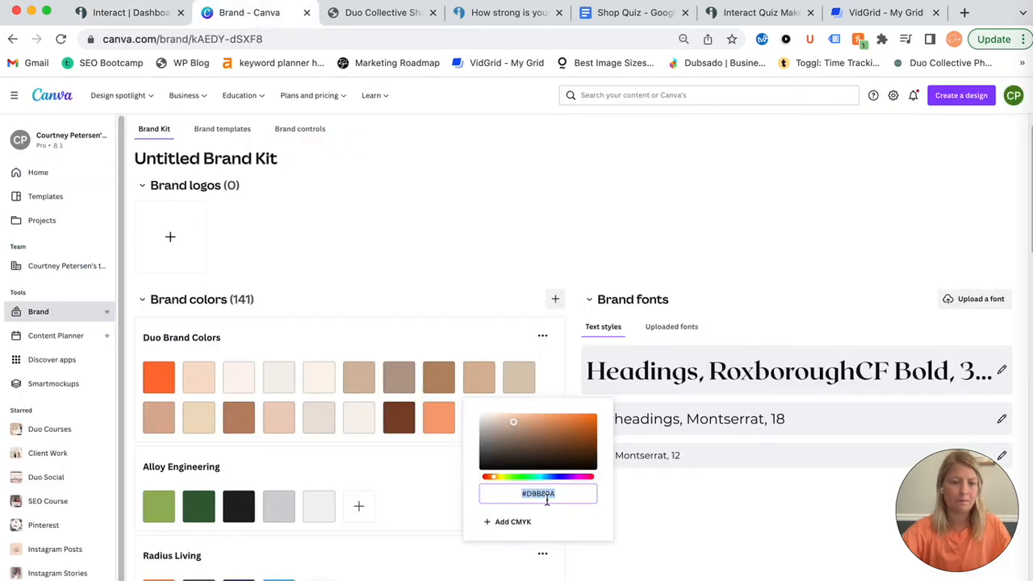
pyautogui.click(118, 13)
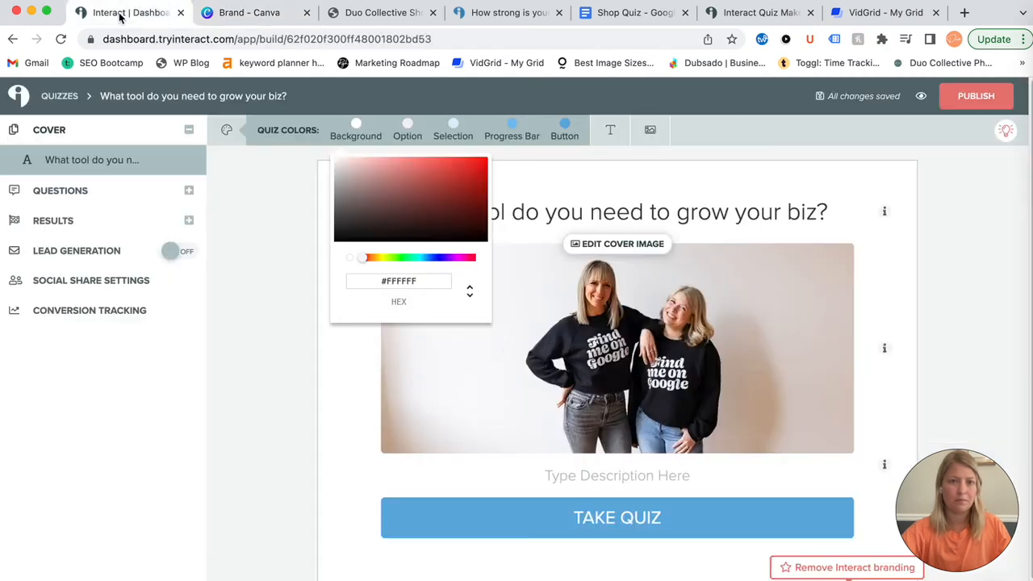
pyautogui.tripleClick(410, 286)
pyautogui.write('#D9B89A')
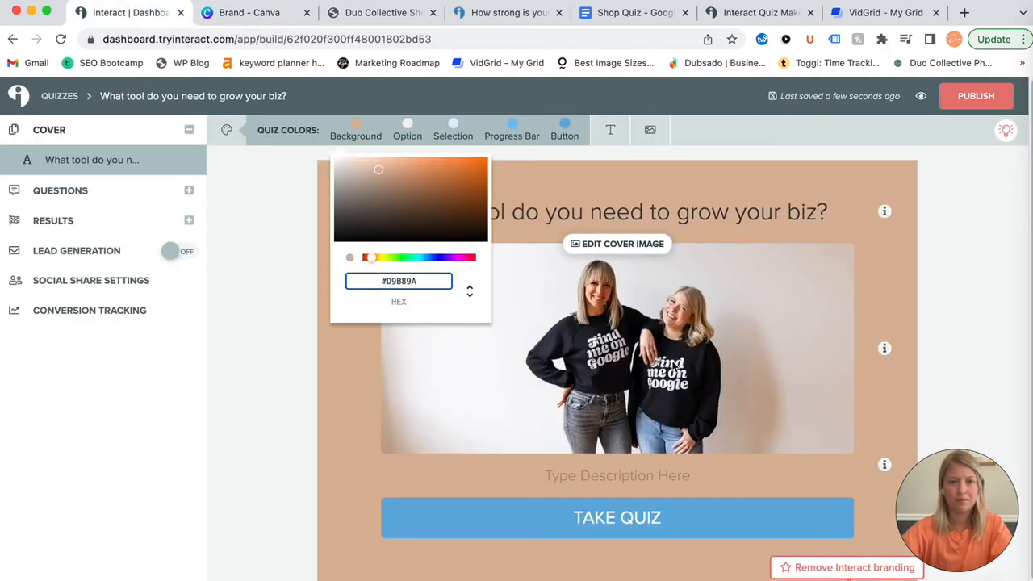
pyautogui.click(477, 272)
pyautogui.click(510, 357)
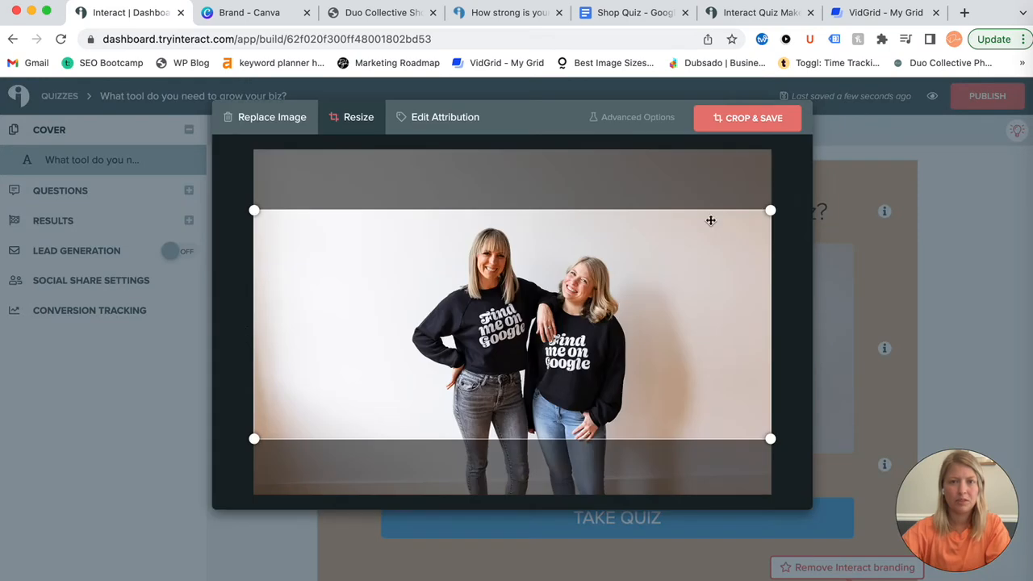
pyautogui.click(905, 275)
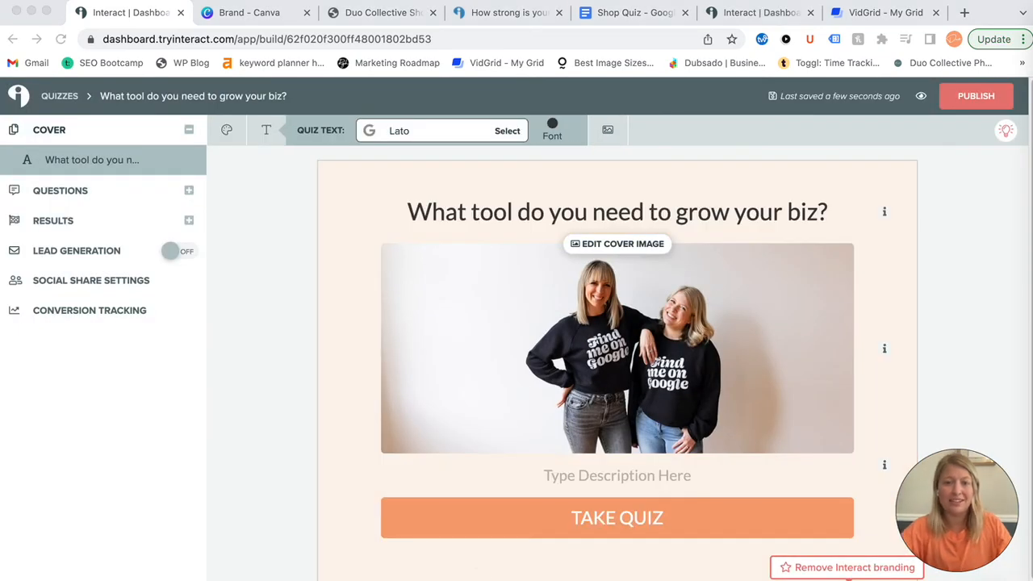
# Copy the intro paragraph starting "Need help deciding what to add to cart?" from the Shop Quiz document into the quiz cover description
pyautogui.click(227, 131)
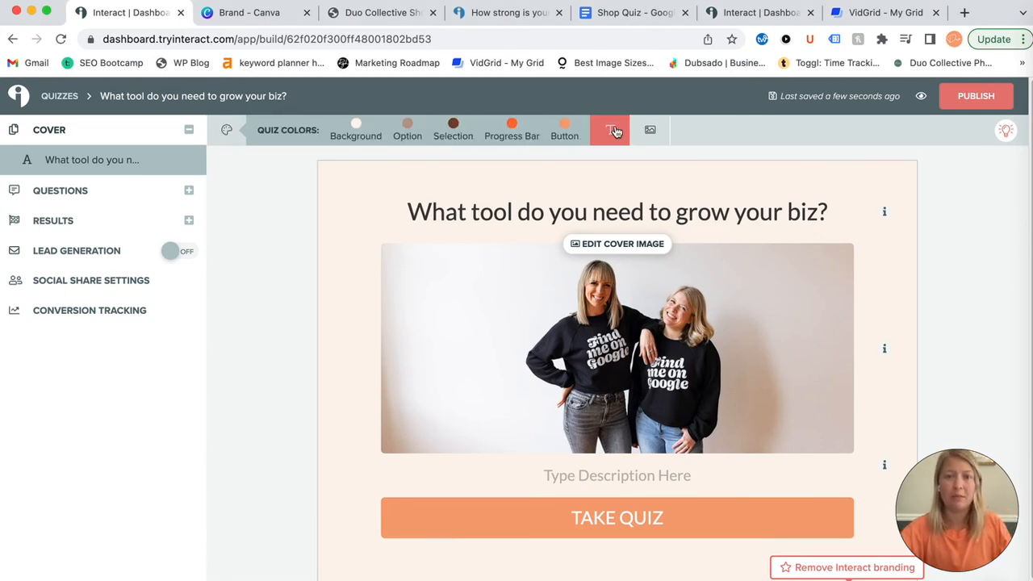
pyautogui.click(631, 13)
pyautogui.tripleClick(364, 258)
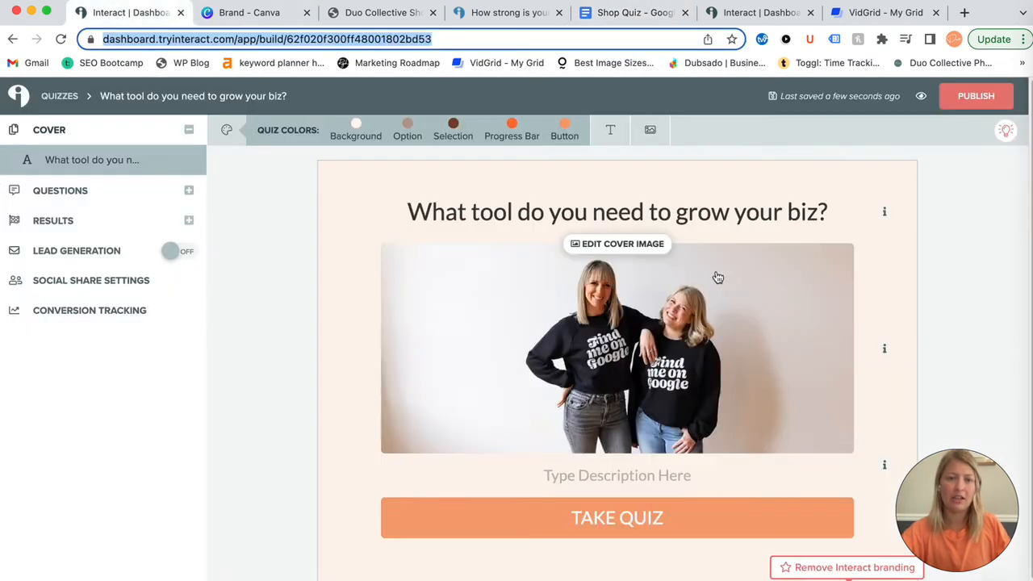
pyautogui.click(131, 13)
pyautogui.click(614, 471)
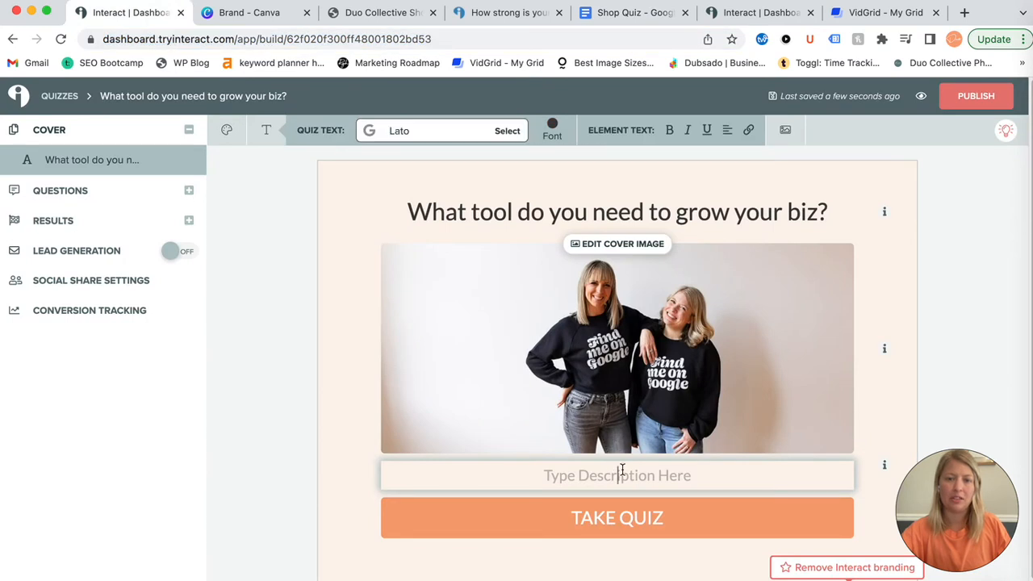
pyautogui.write("Need help deciding what to add to cart? Not sure which digital tool will help you organically grow your business to new heights? Does marketing as an entrepreneur feel harder than you thought? Don't worry friend, we gotchu! Take this quick 5 minute quiz to determine which tool is right for you so you can move on with crushing your goals.")
pyautogui.scroll(-3, 864, 345)
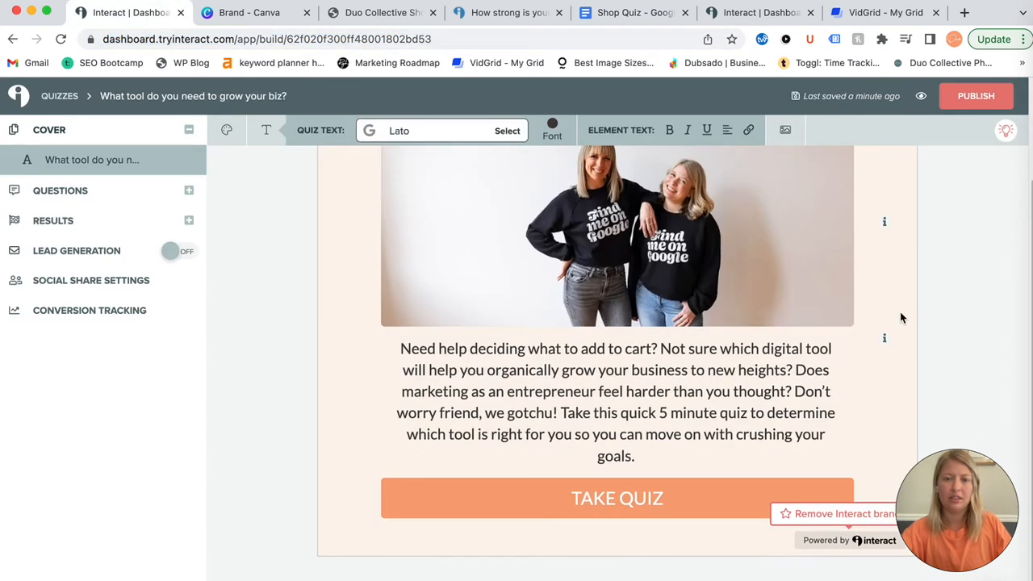
pyautogui.scroll(3, 687, 528)
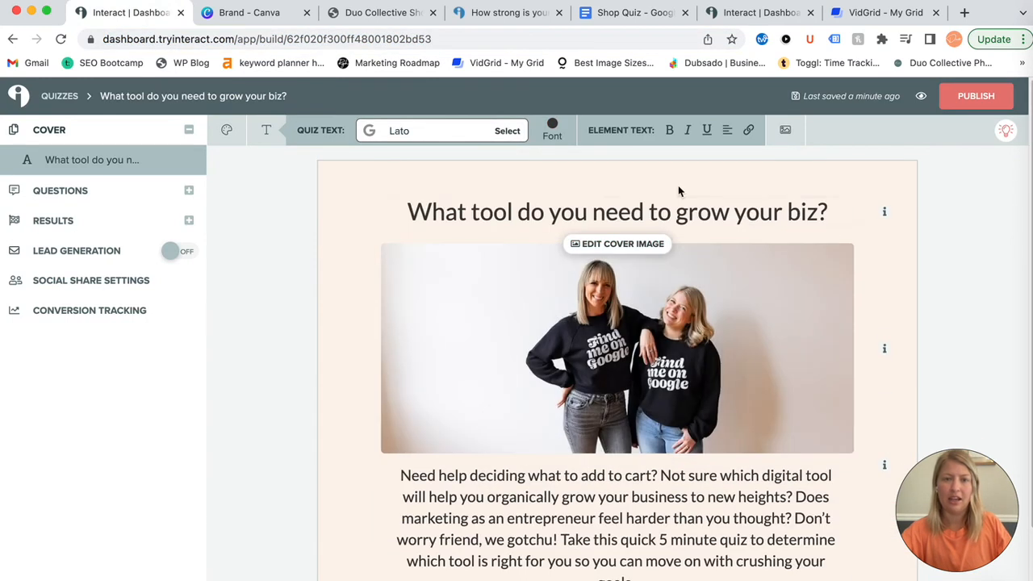
# Title the first question "Are you here to look cute or are you here to do business?", copied from the Shop Quiz document
pyautogui.click(58, 190)
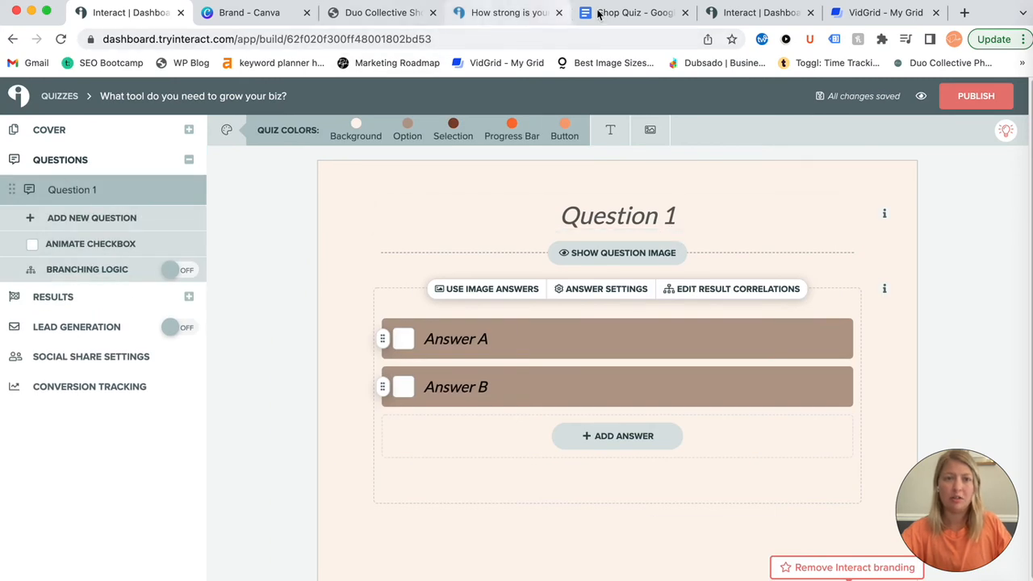
pyautogui.click(623, 13)
pyautogui.click(376, 371)
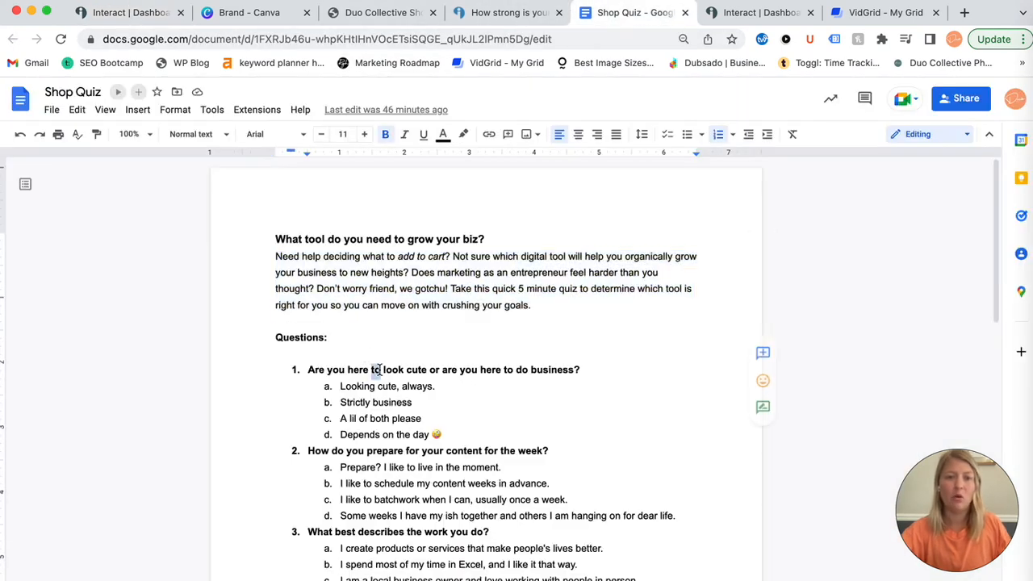
pyautogui.tripleClick(379, 370)
pyautogui.click(382, 370)
pyautogui.tripleClick(382, 370)
pyautogui.hotkey('ctrl', 'c')
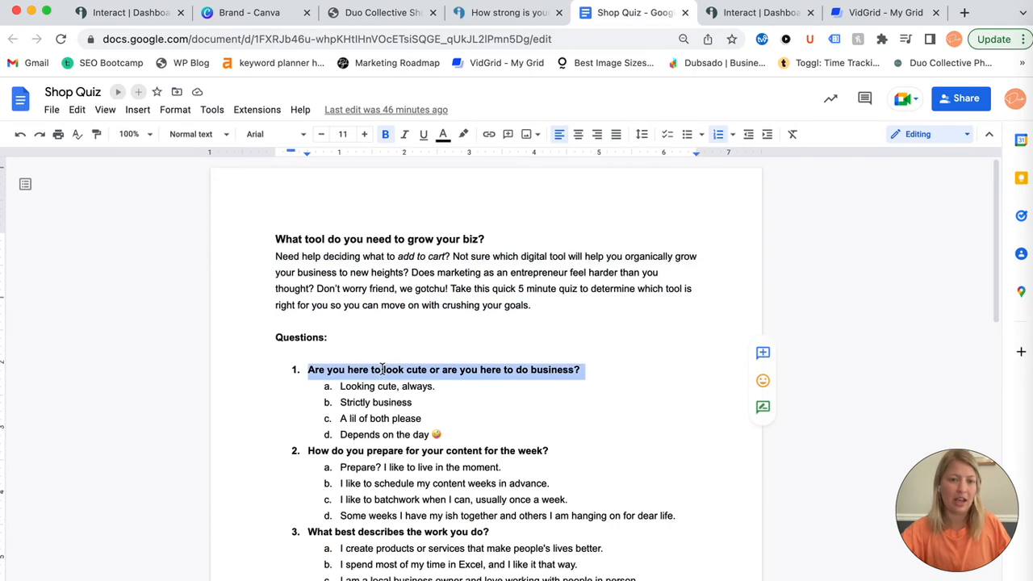
pyautogui.click(141, 13)
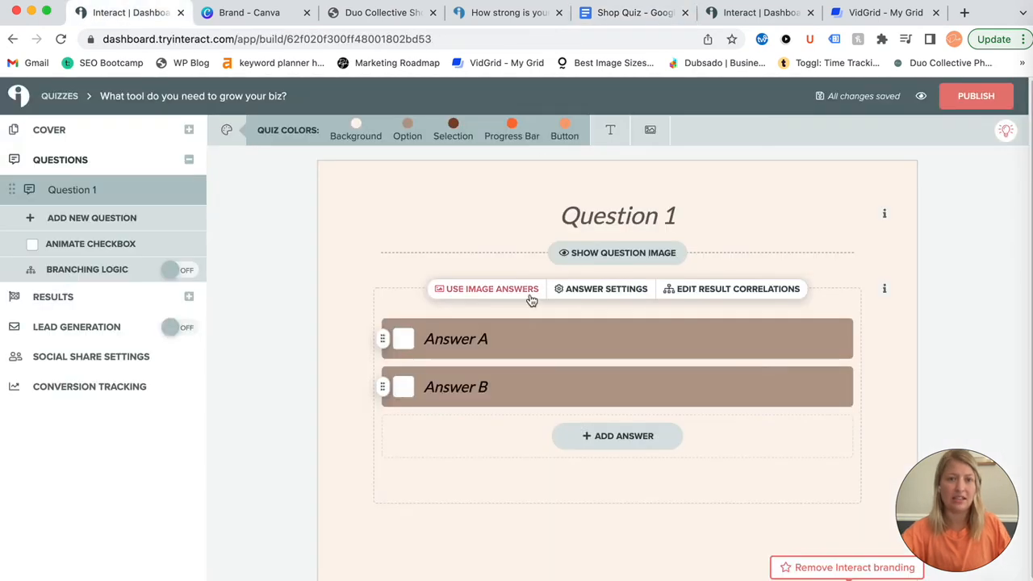
pyautogui.click(618, 210)
pyautogui.hotkey('ctrl', 'v')
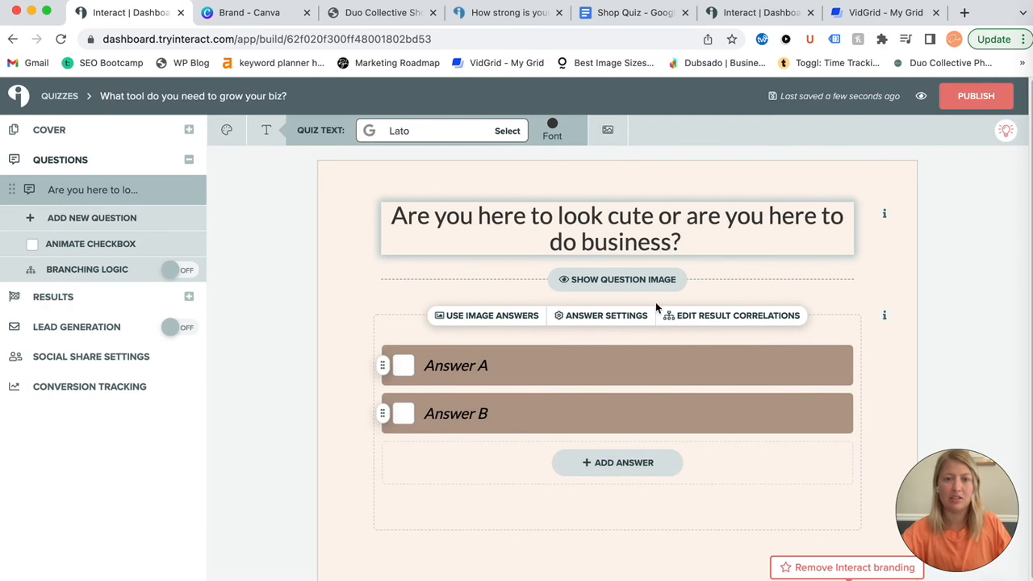
# Fill Answer A with "Looking cute, always." from the Shop Quiz document and remove the extra line break
pyautogui.click(494, 16)
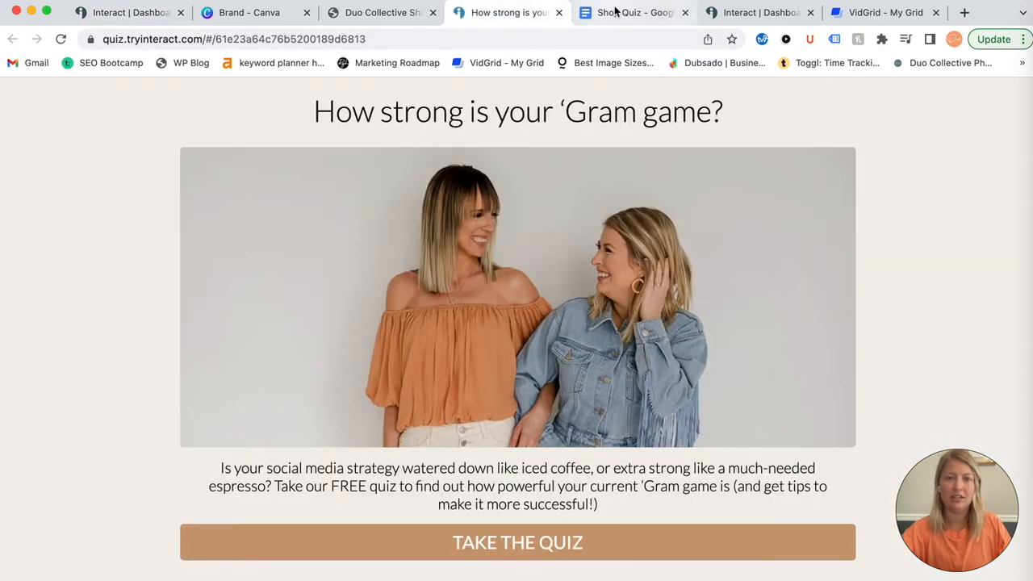
pyautogui.click(637, 12)
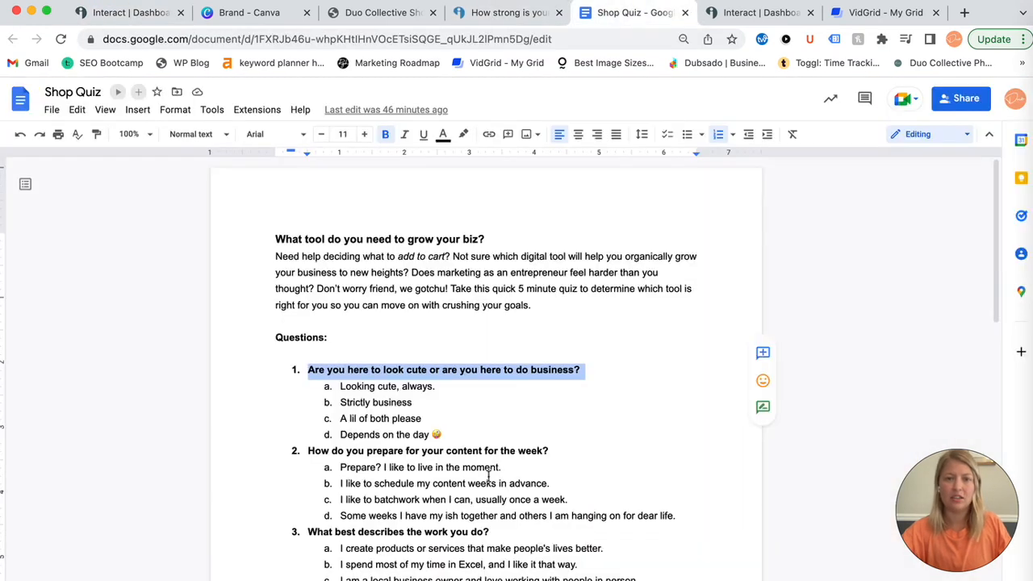
pyautogui.tripleClick(413, 384)
pyautogui.press('super+c')
pyautogui.click(112, 13)
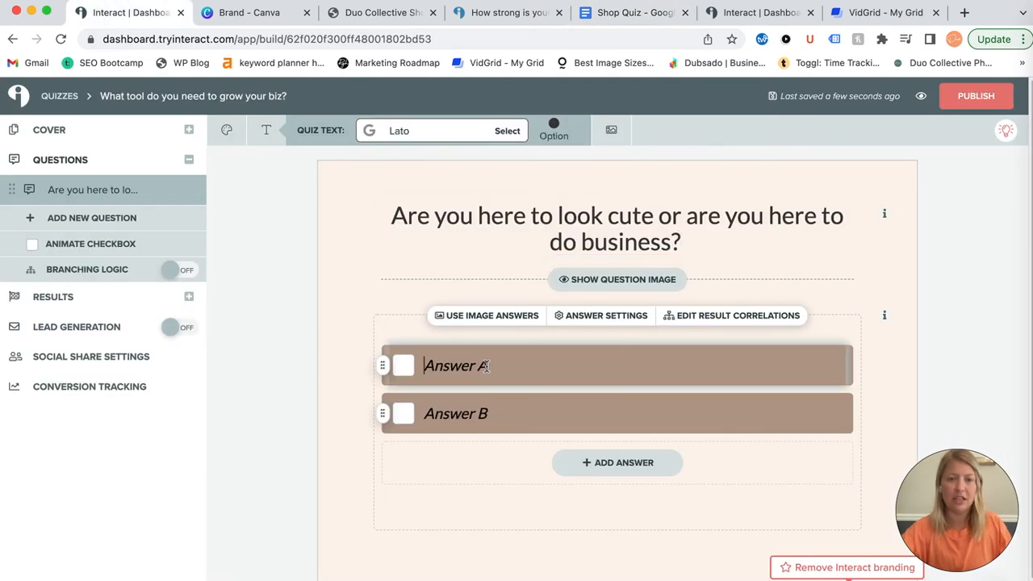
pyautogui.press('super+v')
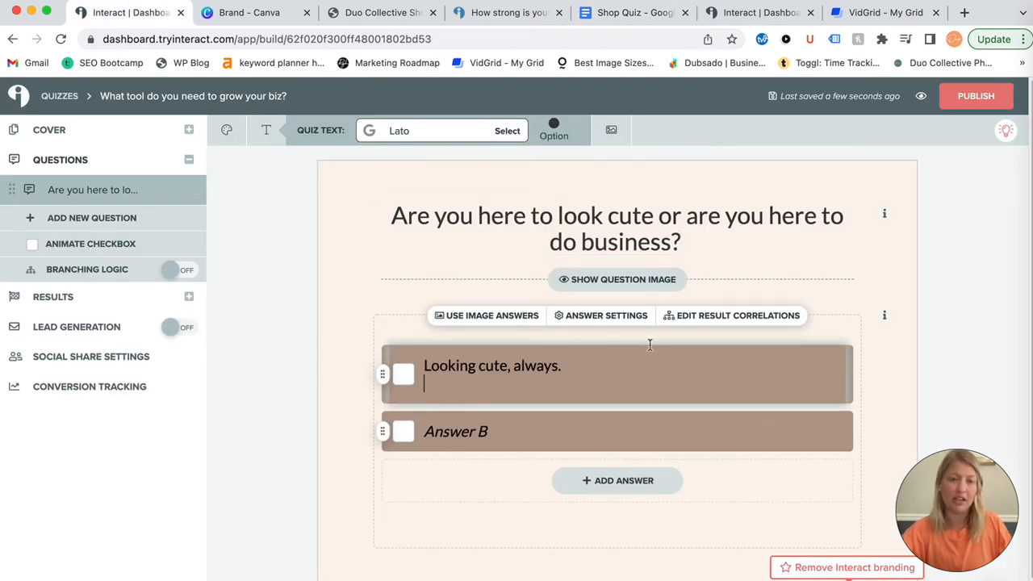
pyautogui.press('BackSpace')
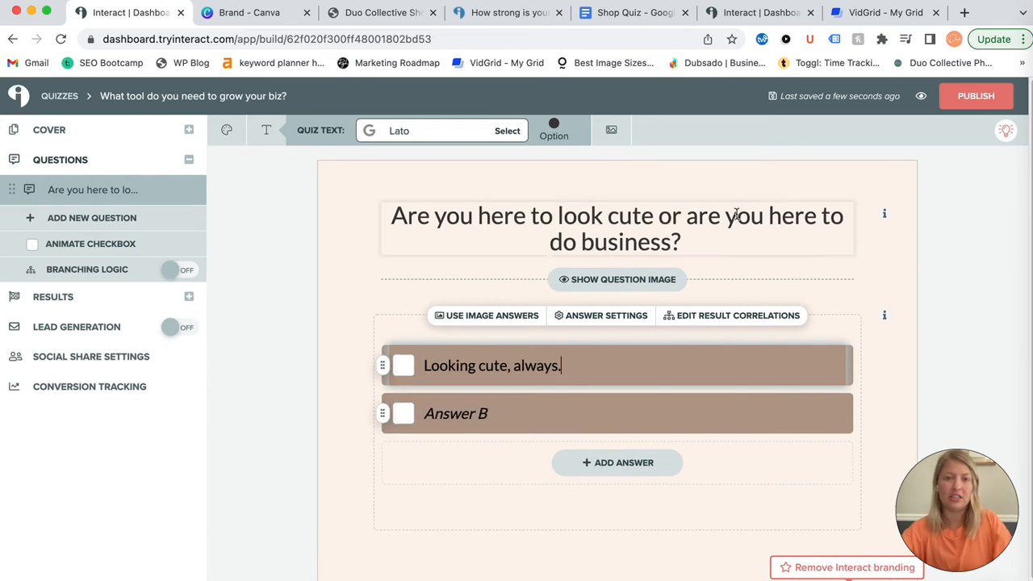
# Fill Answer B with "Strictly business" from the Shop Quiz document, without the trailing blank line
pyautogui.click(587, 14)
pyautogui.tripleClick(365, 402)
pyautogui.press('super+c')
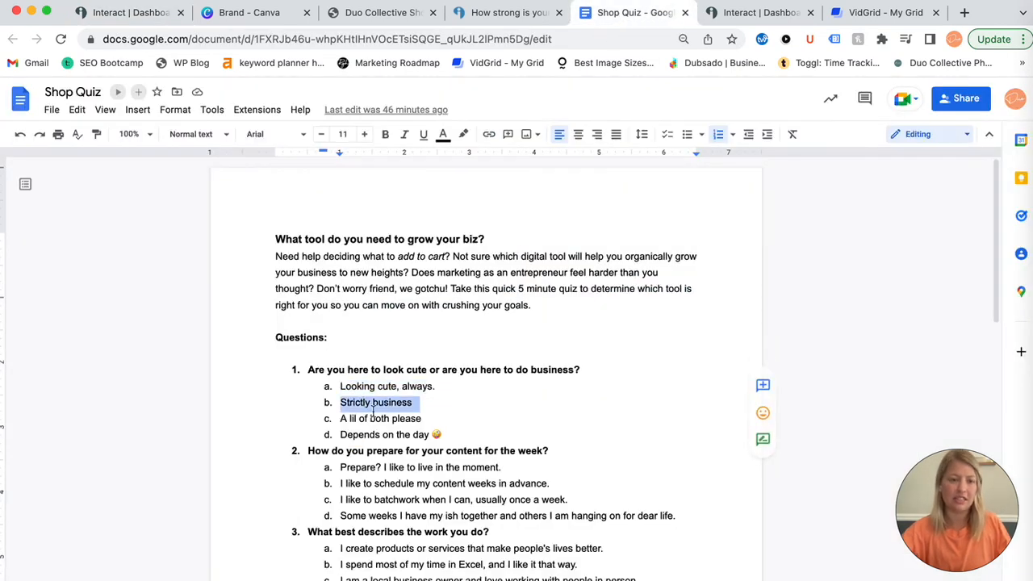
pyautogui.click(476, 405)
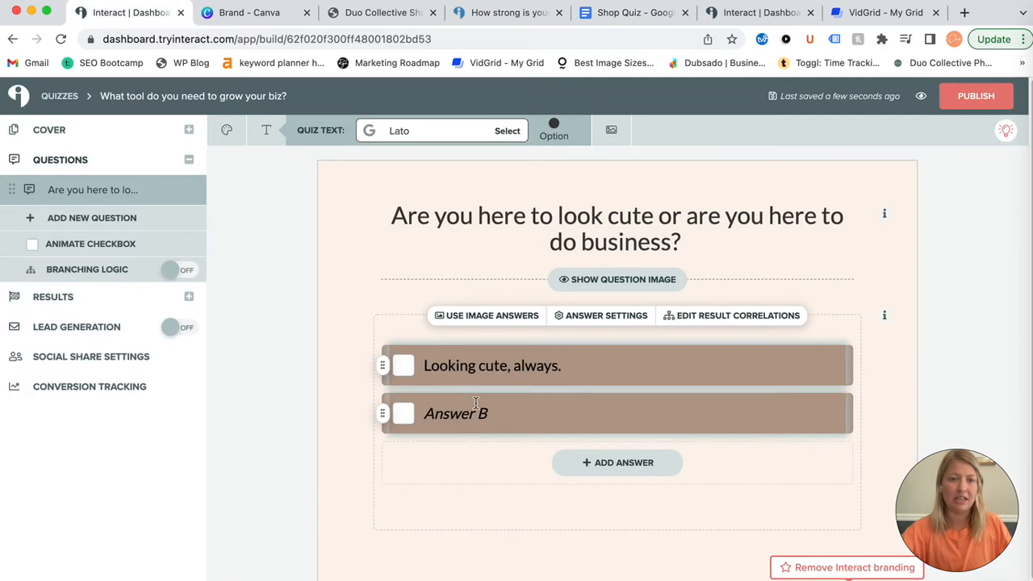
pyautogui.press('super+v')
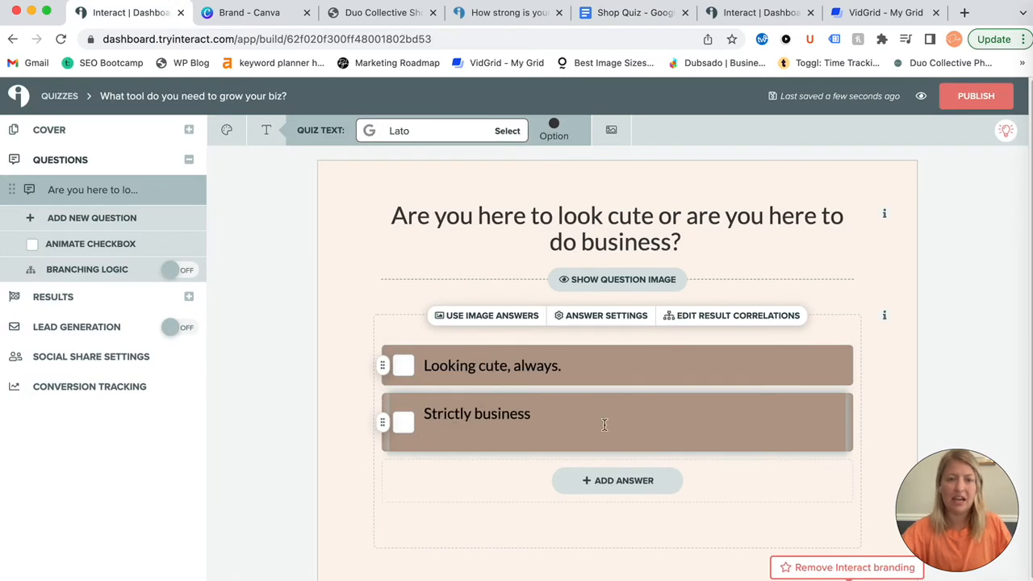
pyautogui.press('BackSpace')
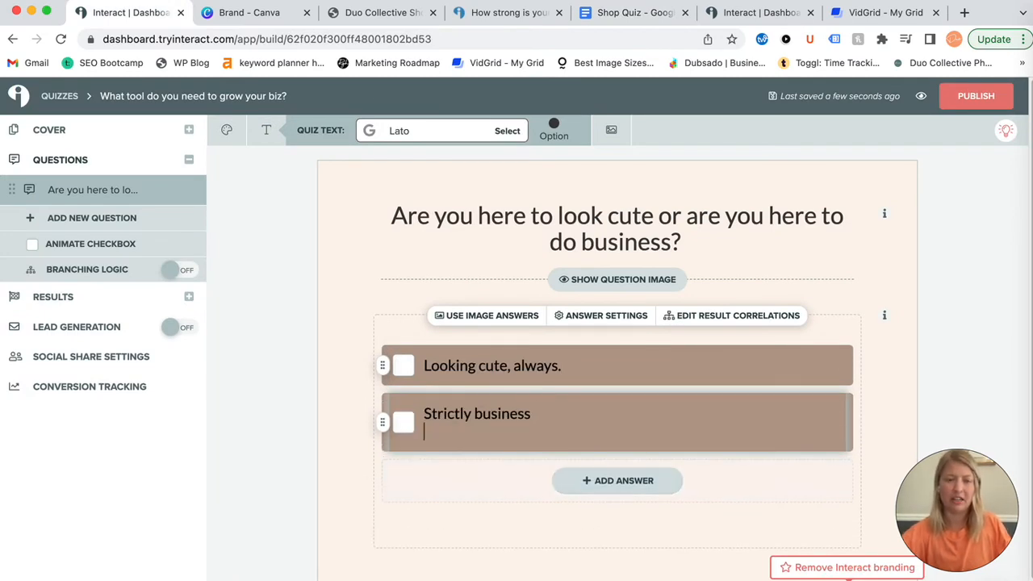
# Add a third answer to the question reading "A lil of both please", copied from the Shop Quiz document
pyautogui.click(633, 477)
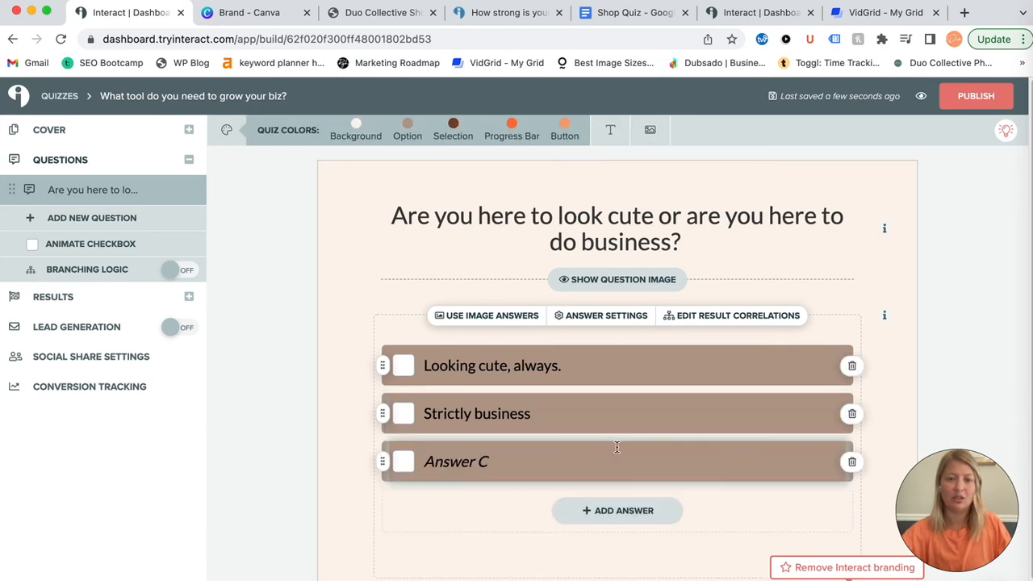
pyautogui.click(622, 23)
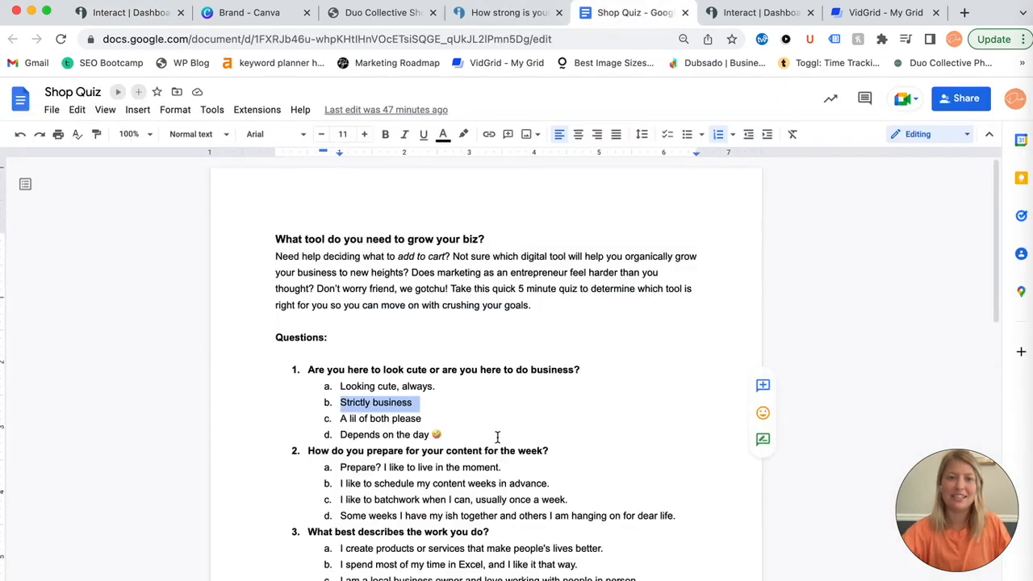
pyautogui.scroll(-10, 398, 391)
pyautogui.scroll(15, 510, 389)
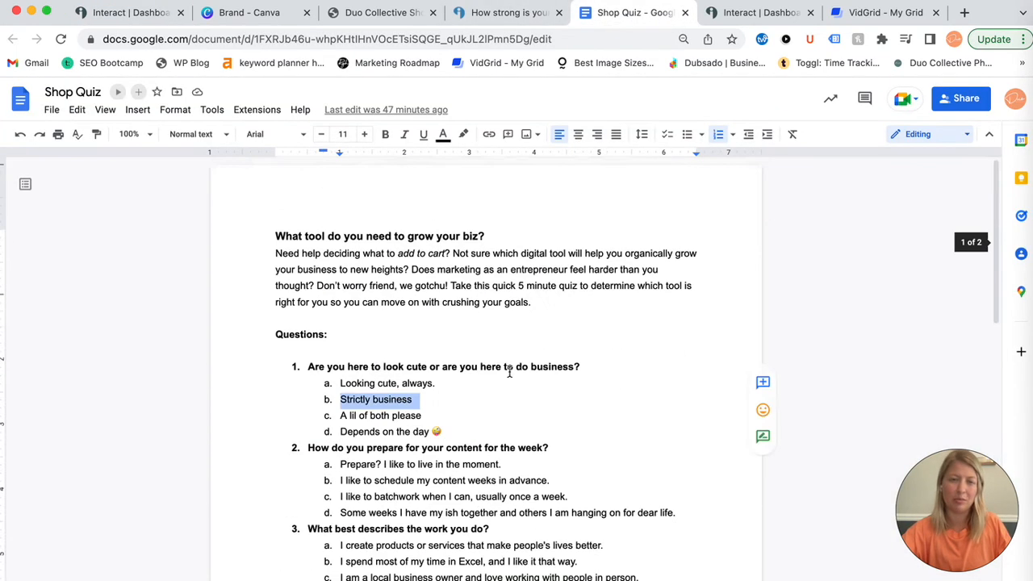
pyautogui.doubleClick(378, 420)
pyautogui.tripleClick(376, 422)
pyautogui.press('super+c')
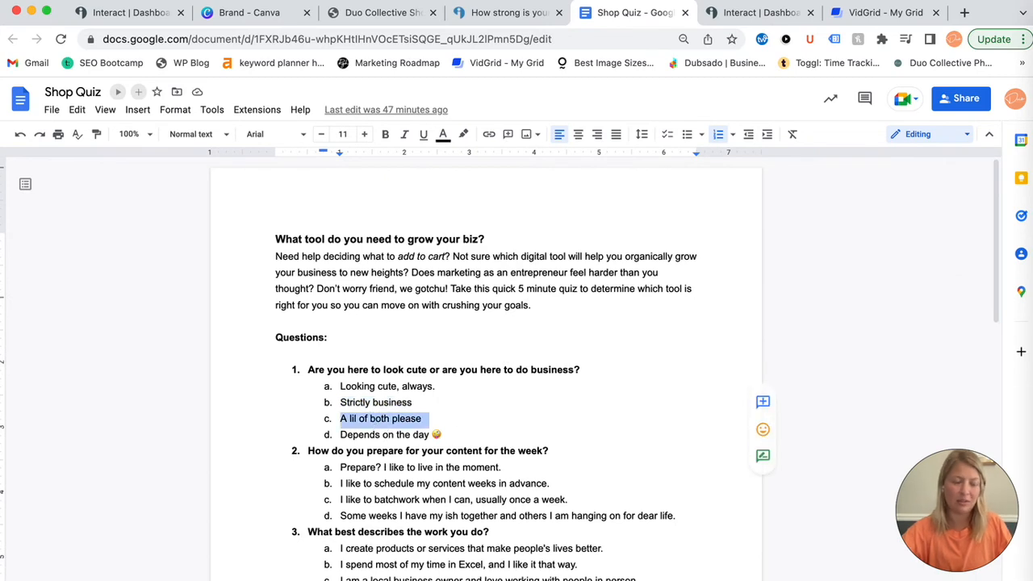
pyautogui.click(129, 12)
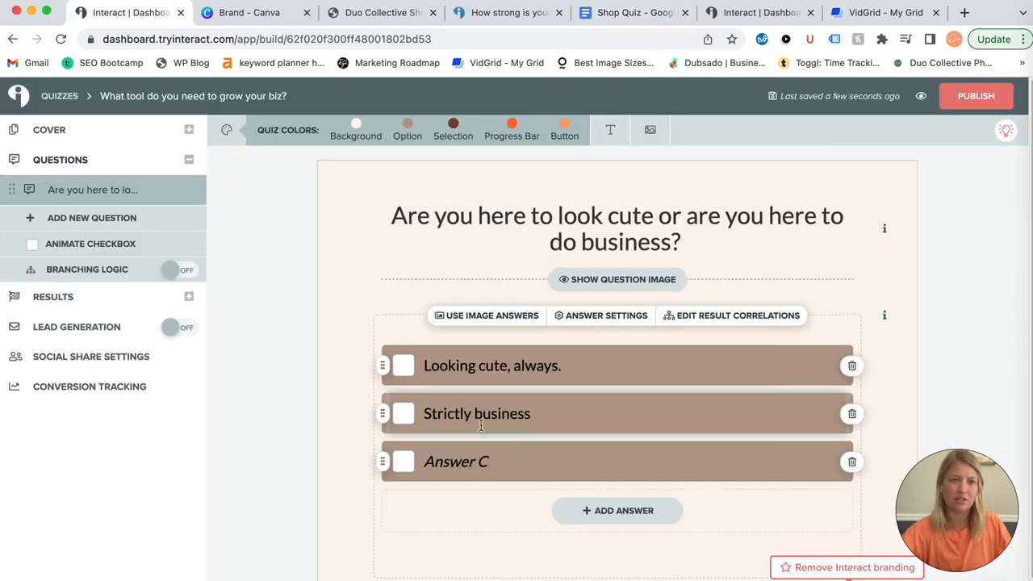
pyautogui.click(502, 462)
pyautogui.press('super+v')
pyautogui.press('BackSpace')
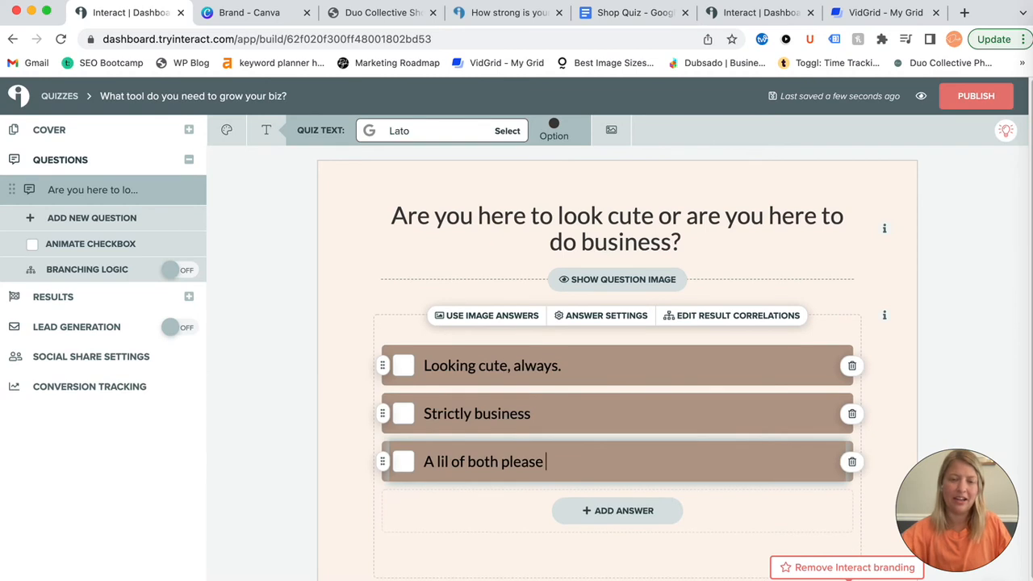
# Add a fourth answer reading "Depends on the day 🤪", copied from the Shop Quiz document
pyautogui.click(636, 11)
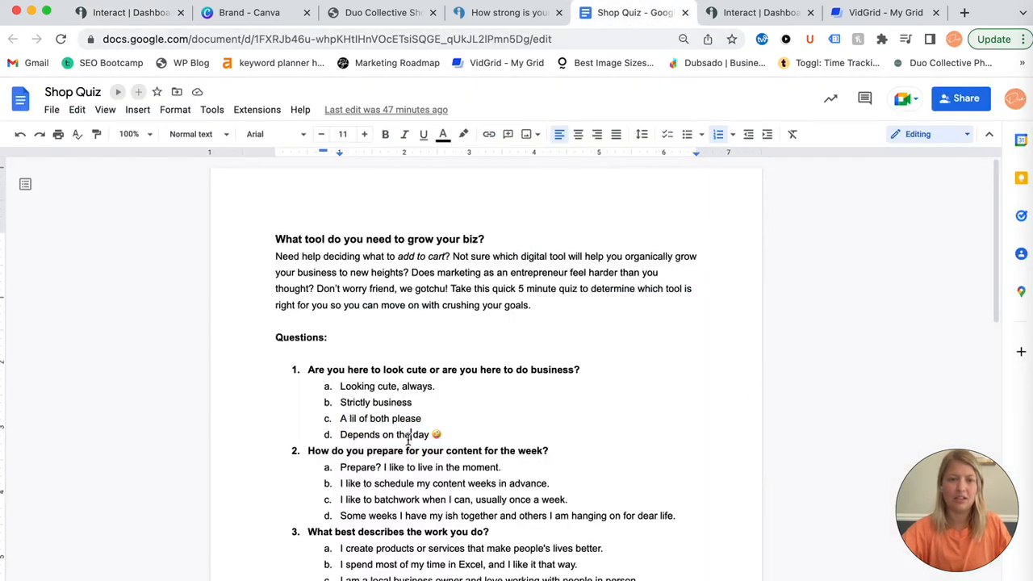
pyautogui.tripleClick(407, 436)
pyautogui.press('super+c')
pyautogui.click(127, 17)
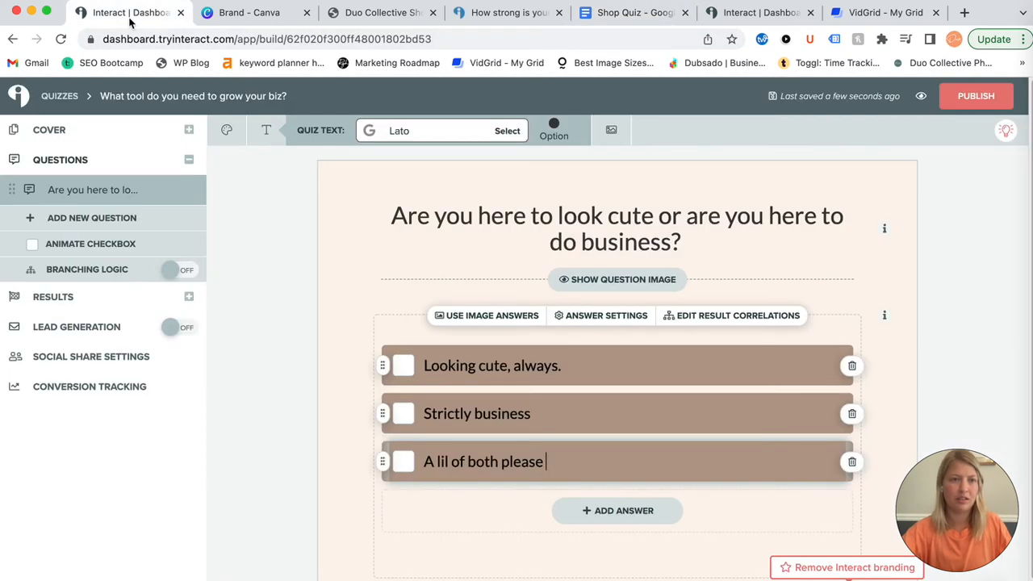
pyautogui.click(618, 510)
pyautogui.press('super+v')
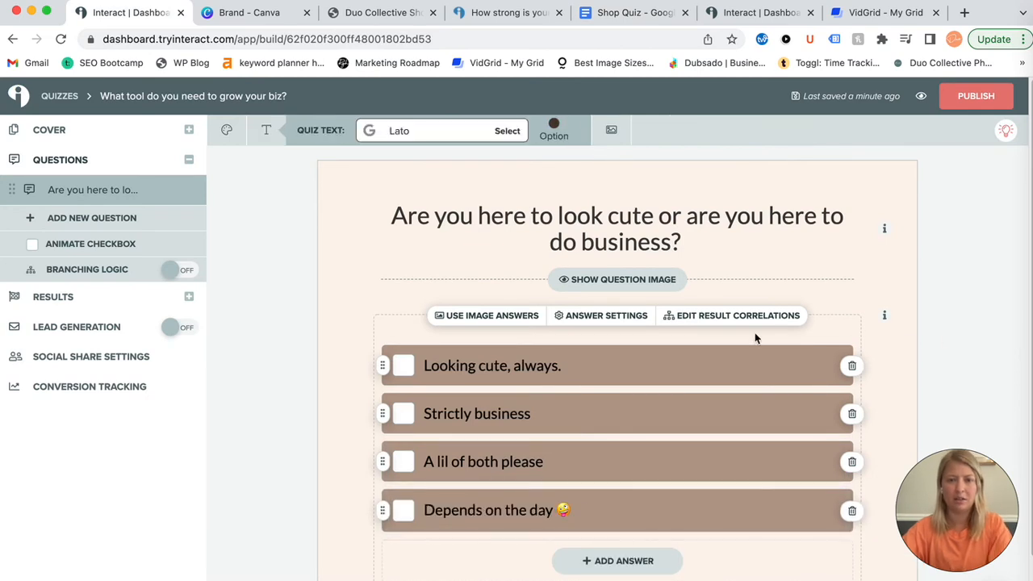
pyautogui.scroll(-2, 944, 364)
pyautogui.scroll(2, 689, 390)
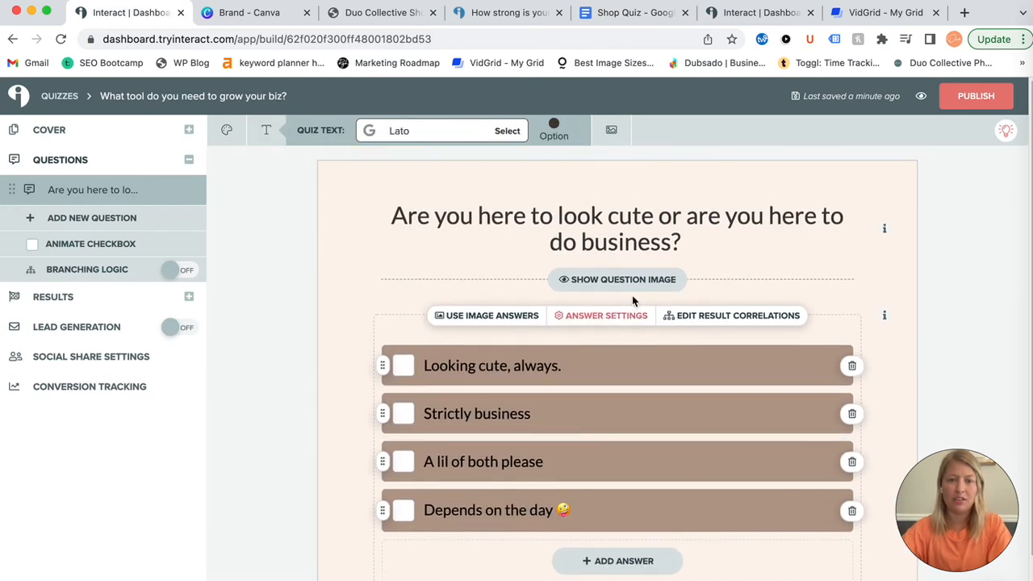
# Enable the question image, upload Duo Shop Video Covers (2).png from Downloads, shift its crop area slightly up and save it
pyautogui.click(597, 282)
pyautogui.click(589, 372)
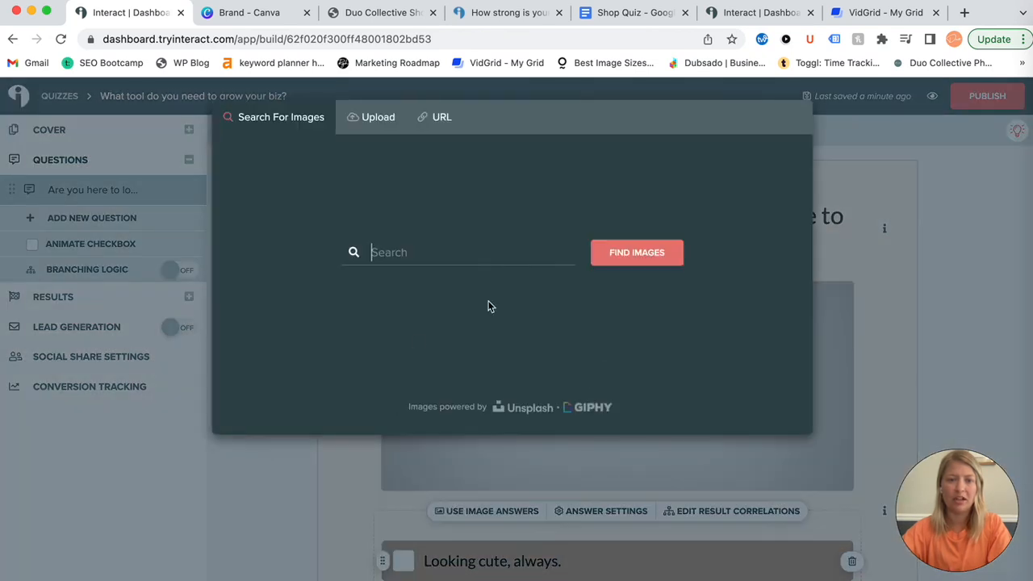
pyautogui.click(376, 118)
pyautogui.click(423, 229)
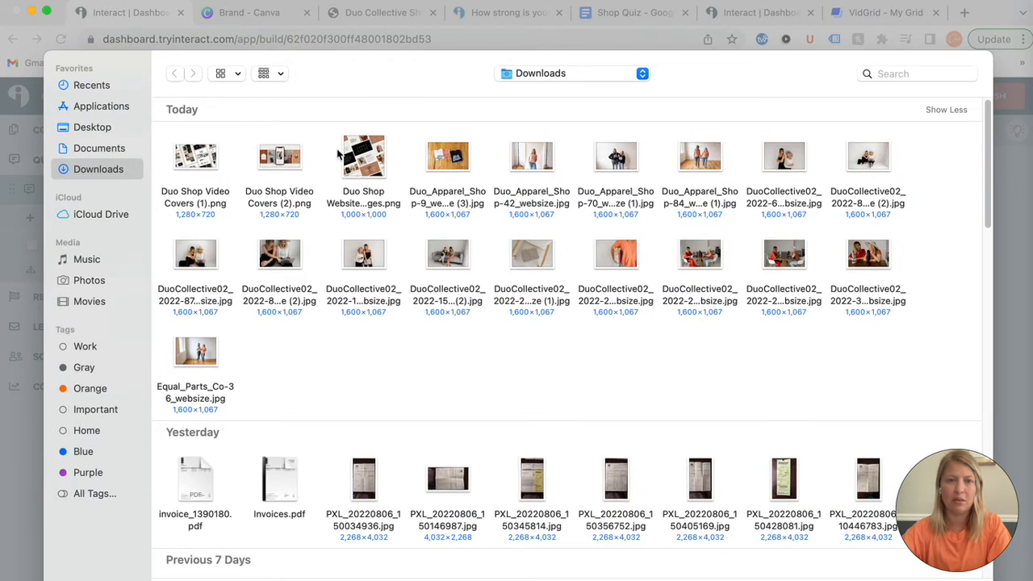
pyautogui.click(280, 159)
pyautogui.press('Return')
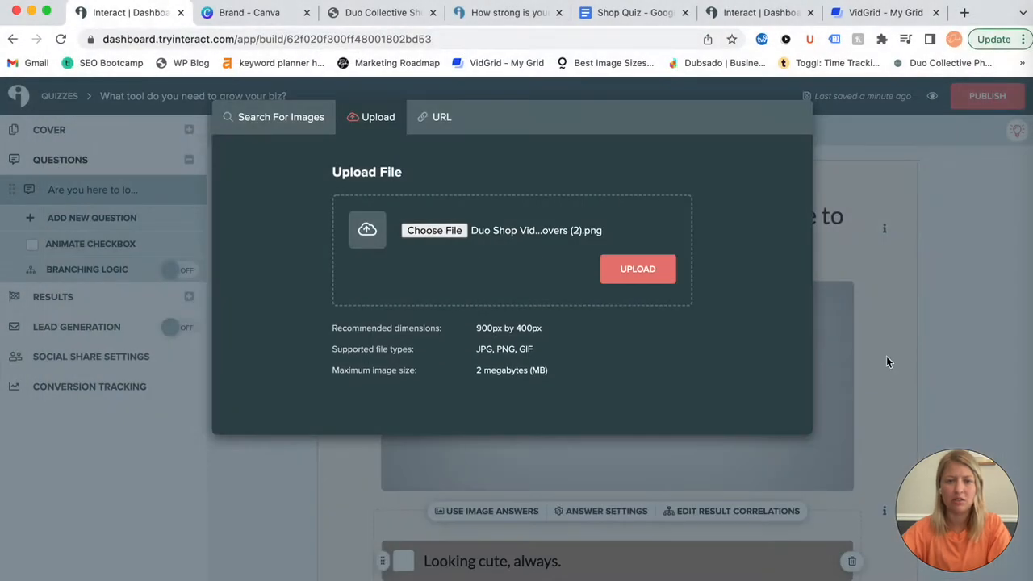
pyautogui.click(658, 272)
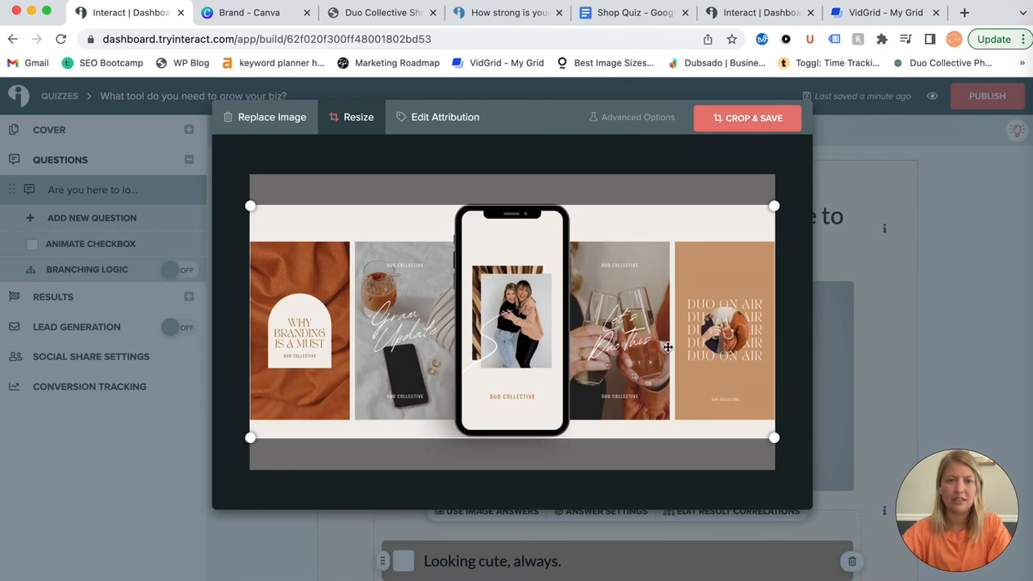
pyautogui.moveTo(667, 347); pyautogui.dragTo(666, 347)
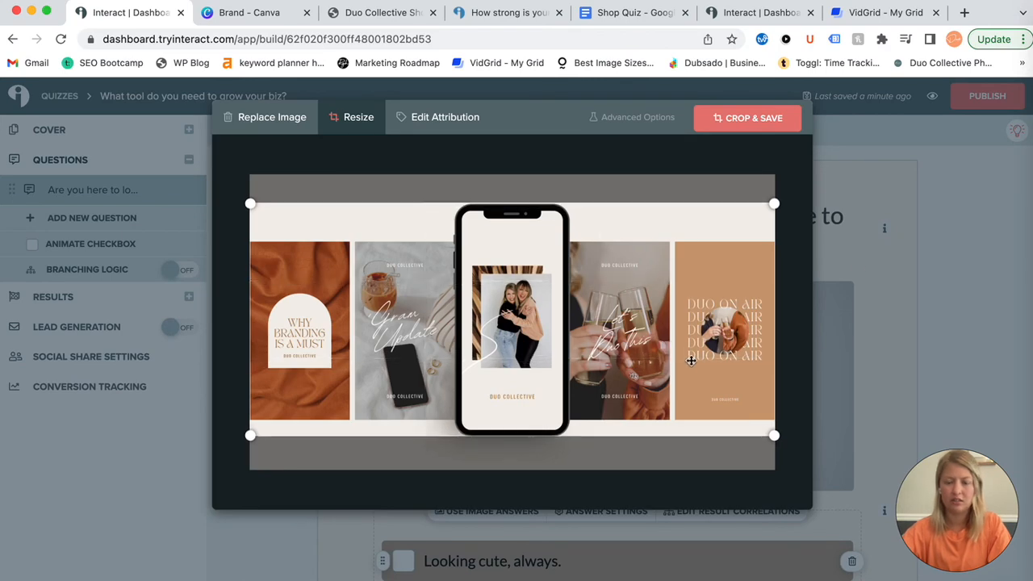
pyautogui.click(737, 133)
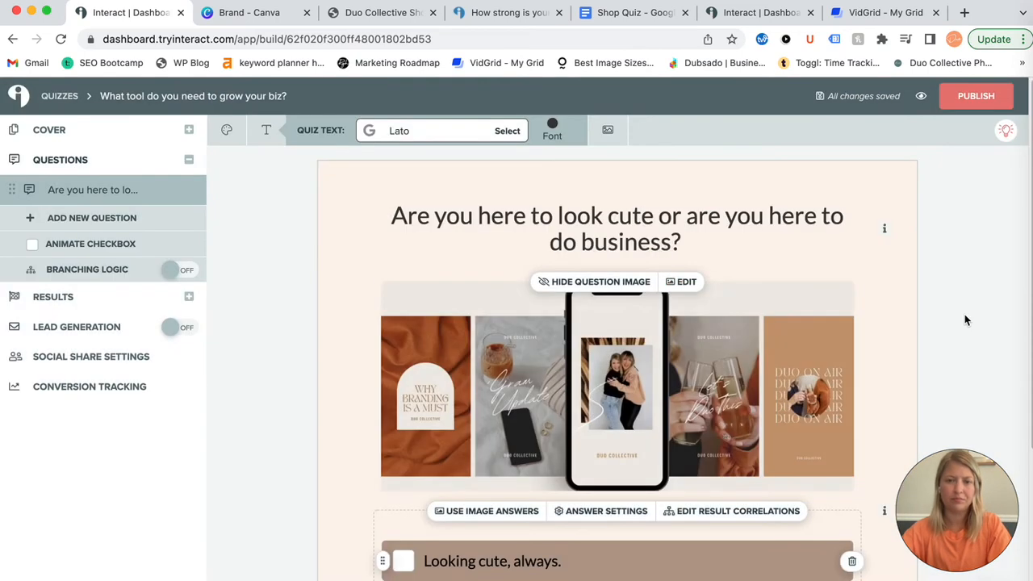
# Check the four answers of the first question and add a new question to the quiz
pyautogui.scroll(-2, 907, 332)
pyautogui.scroll(-5, 908, 329)
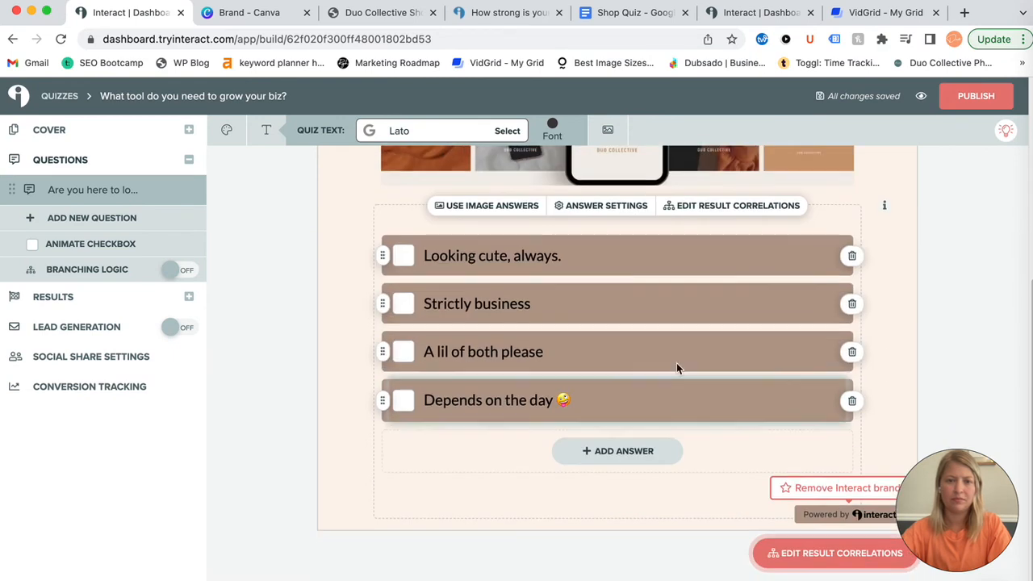
pyautogui.click(78, 219)
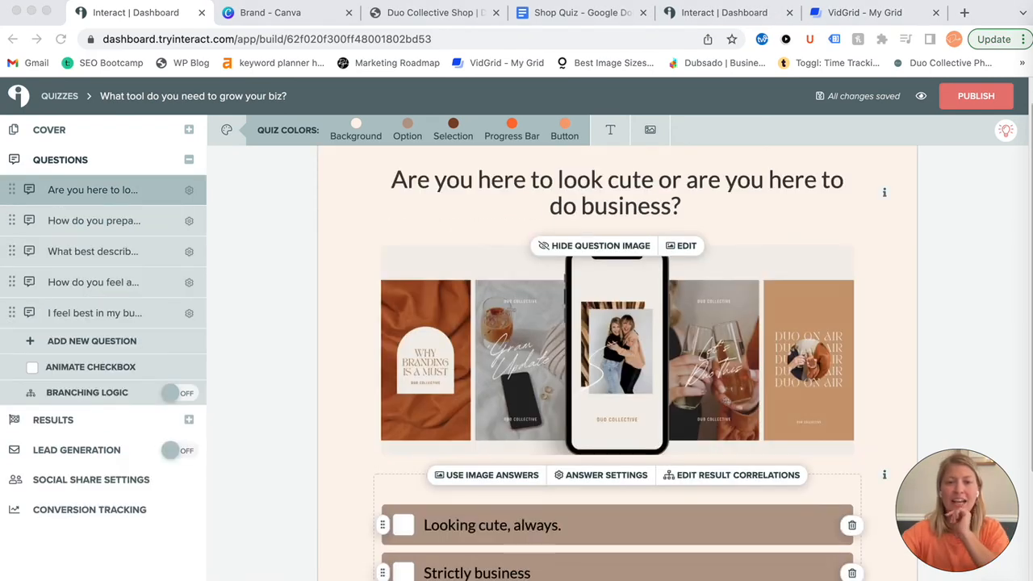
# Review the second through fifth quiz questions with their images and answers
pyautogui.click(91, 226)
pyautogui.click(96, 225)
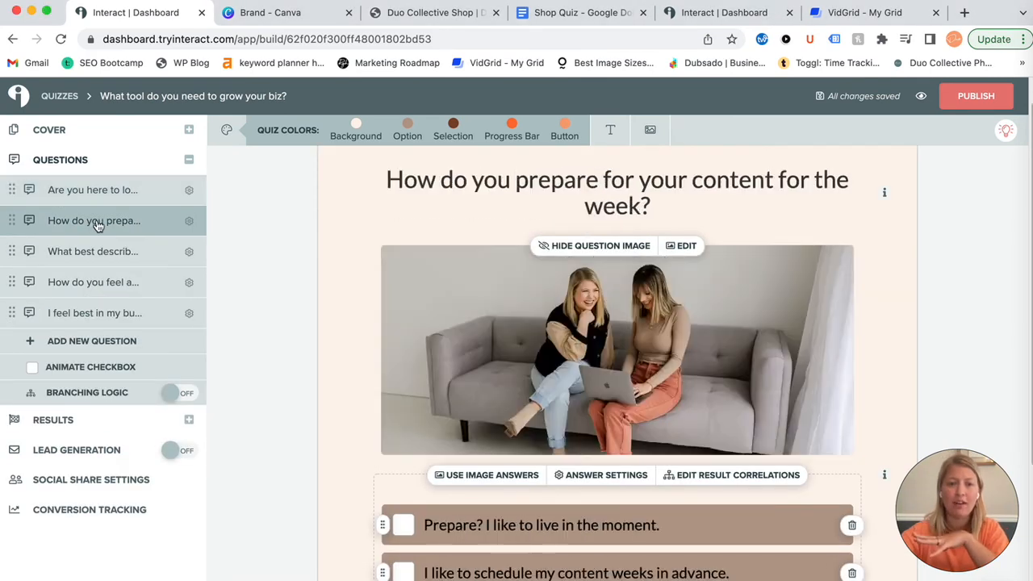
pyautogui.scroll(-5, 450, 404)
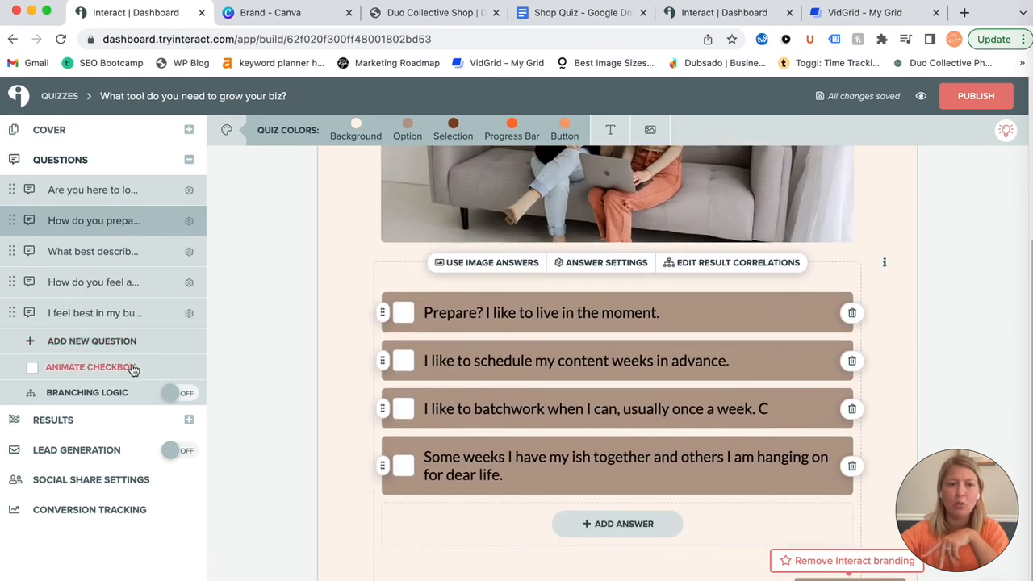
pyautogui.click(104, 253)
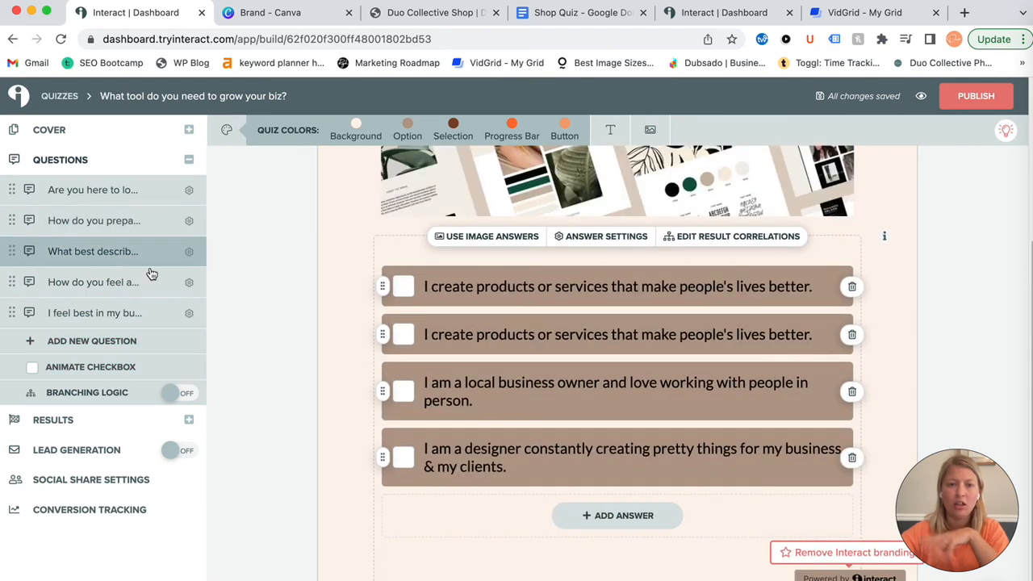
pyautogui.click(105, 282)
pyautogui.click(144, 319)
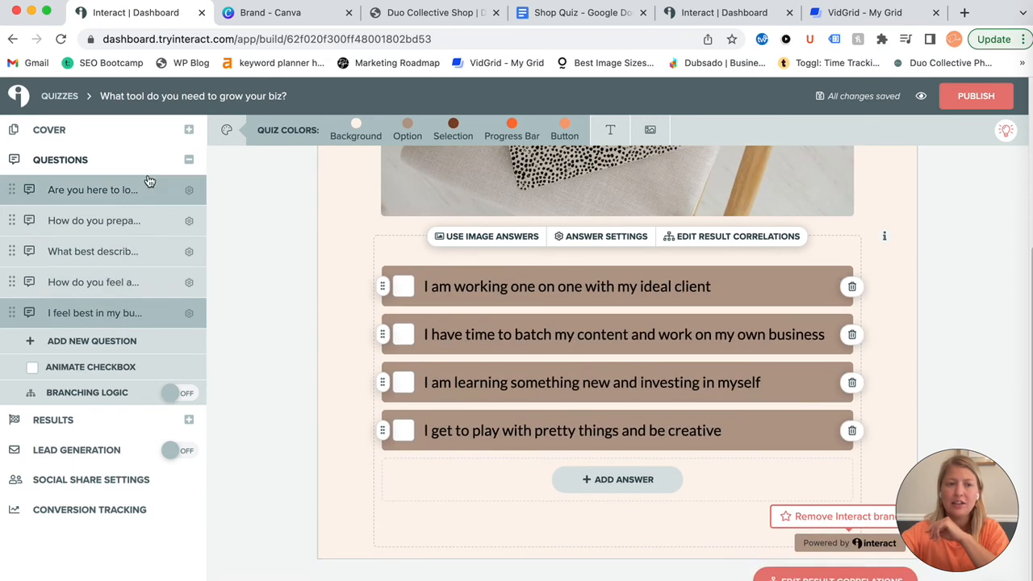
# Title the first quiz result "Community over competition, always!", copied from the A's line of the Shop Quiz document
pyautogui.click(74, 431)
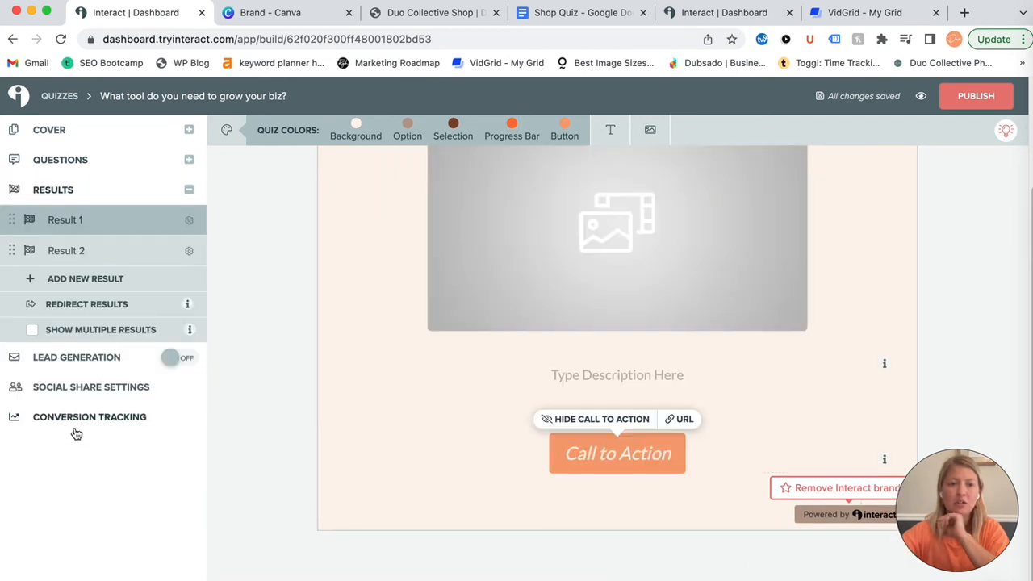
pyautogui.scroll(3, 505, 363)
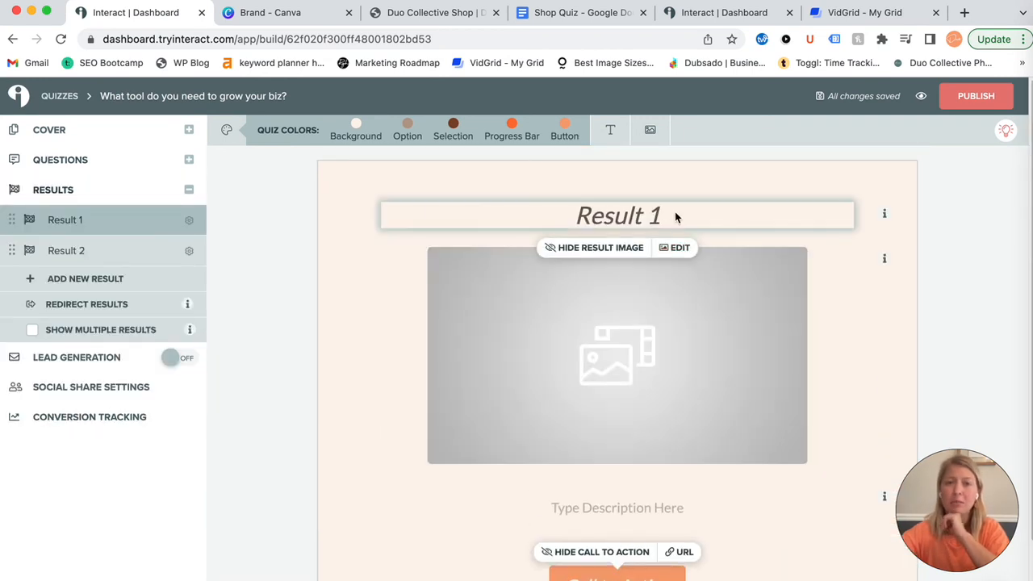
pyautogui.click(539, 18)
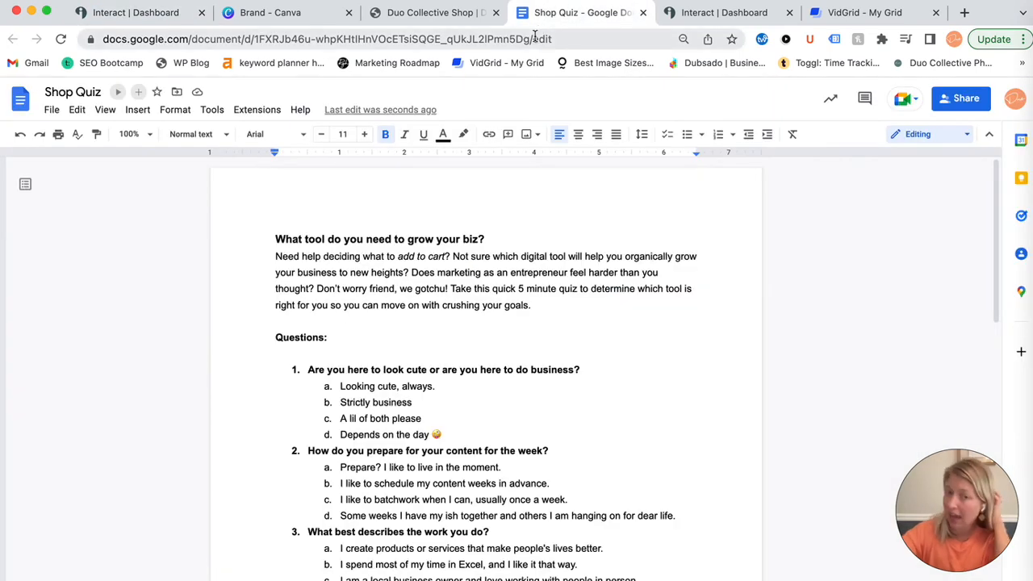
pyautogui.scroll(-20, 512, 372)
pyautogui.scroll(3, 415, 301)
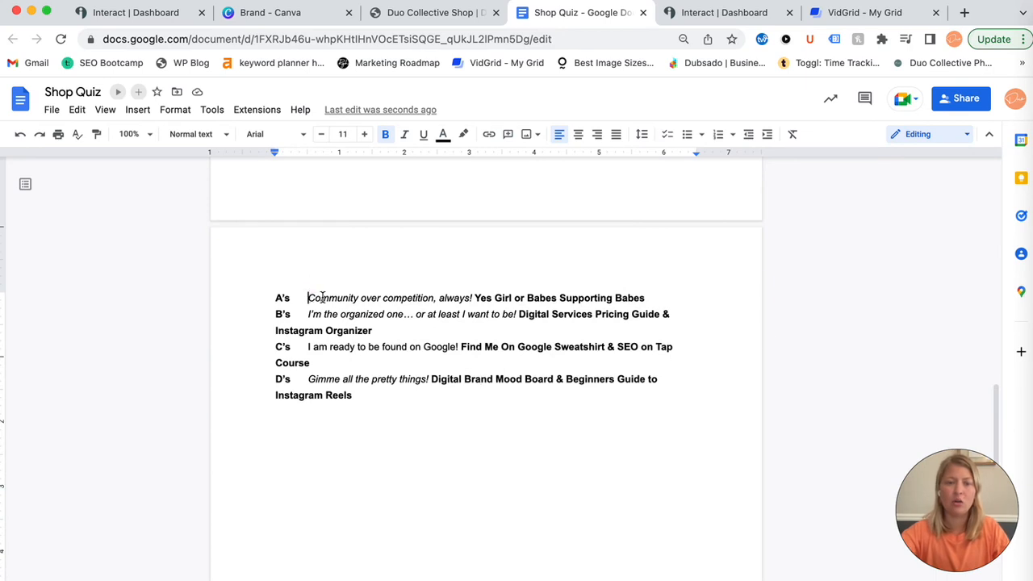
pyautogui.moveTo(308, 298); pyautogui.dragTo(476, 300)
pyautogui.press('super+c')
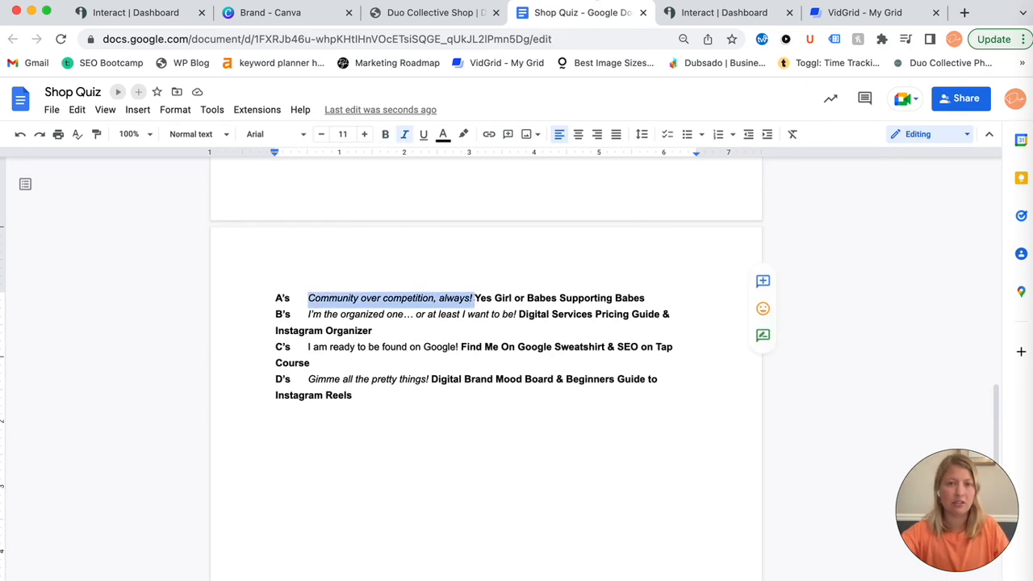
pyautogui.click(450, 14)
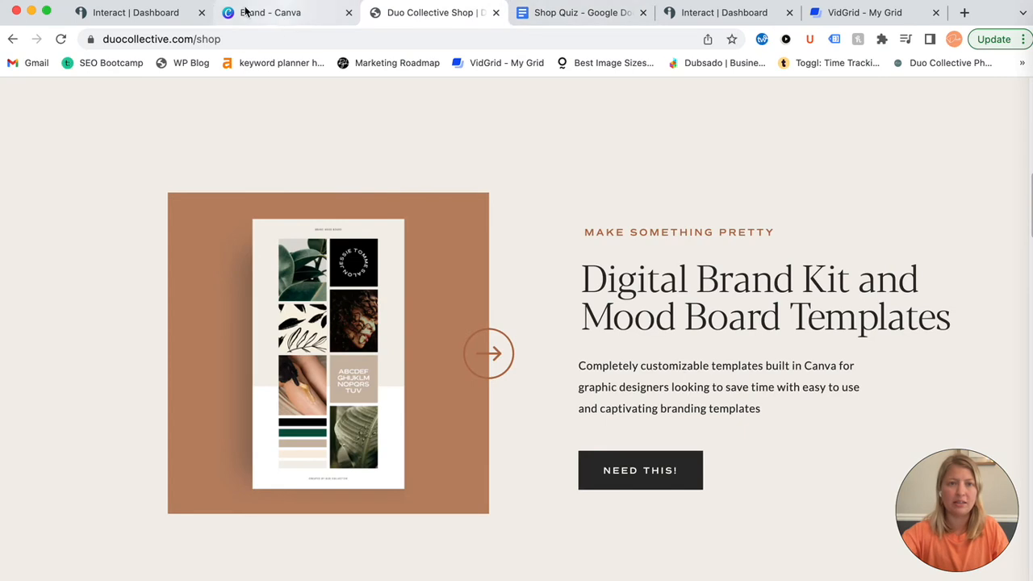
pyautogui.click(165, 14)
pyautogui.click(619, 218)
pyautogui.press('super+v')
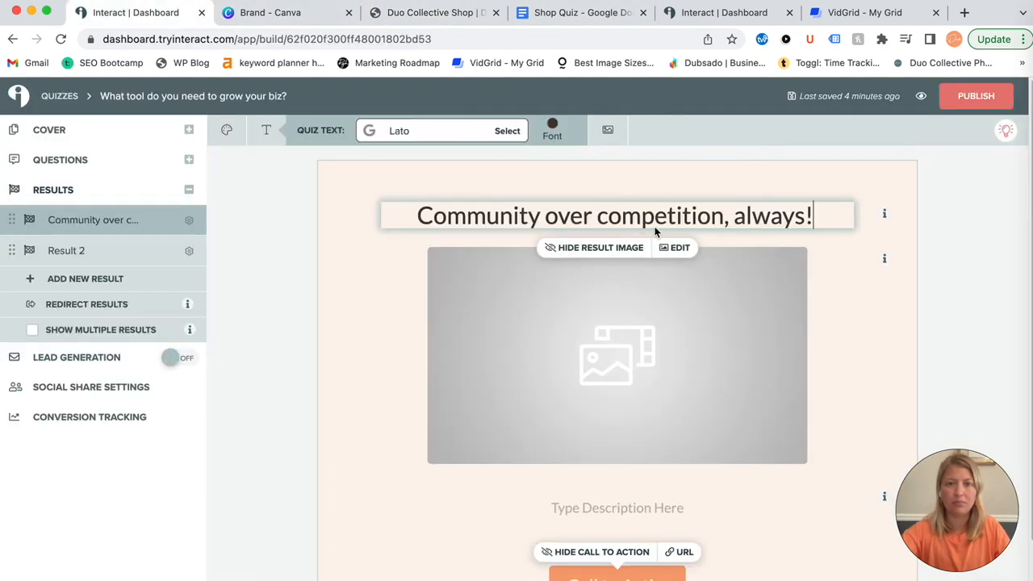
# Fill the first result's description with "Yes Girl or Babes Supporting Babes" from the Shop Quiz document
pyautogui.scroll(-3, 618, 466)
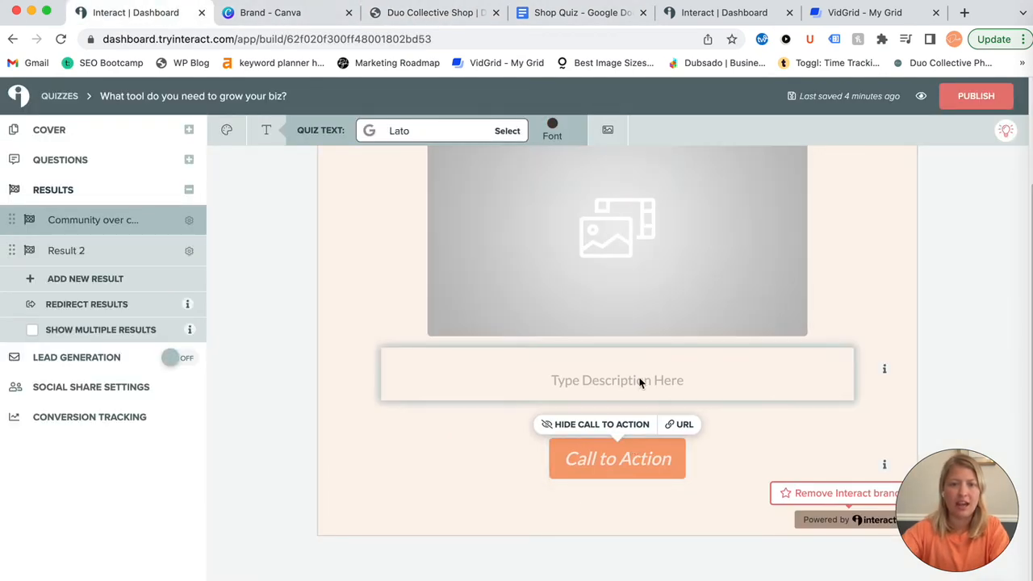
pyautogui.click(619, 380)
pyautogui.click(432, 18)
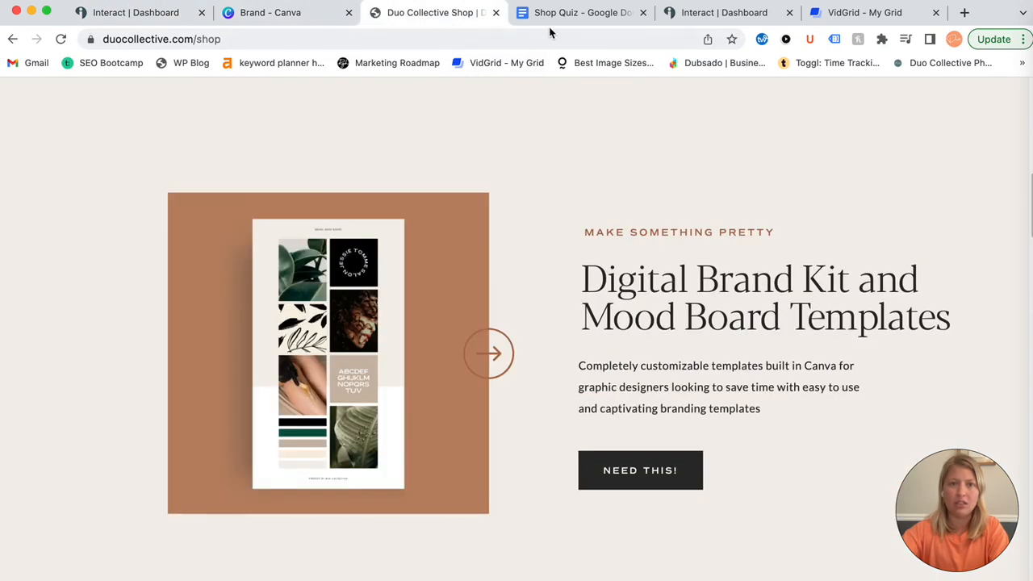
pyautogui.click(552, 18)
pyautogui.moveTo(474, 298); pyautogui.dragTo(642, 298)
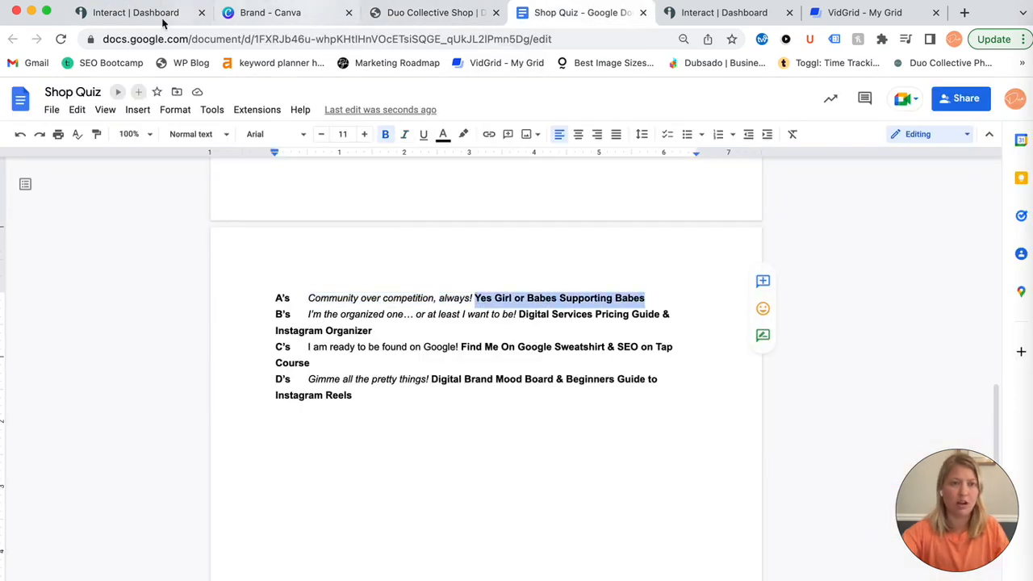
pyautogui.click(136, 12)
pyautogui.click(602, 394)
pyautogui.write('Yes Girl or Babes Supporting Babes')
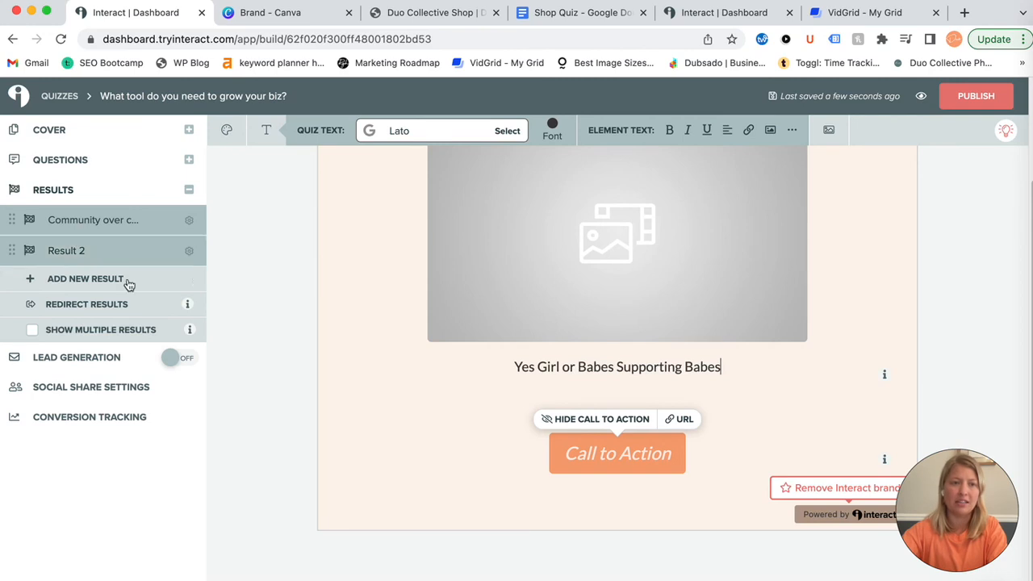
# Title the second result "I’m the organized one… or at least I want to be!", copied from the Shop Quiz document
pyautogui.click(85, 252)
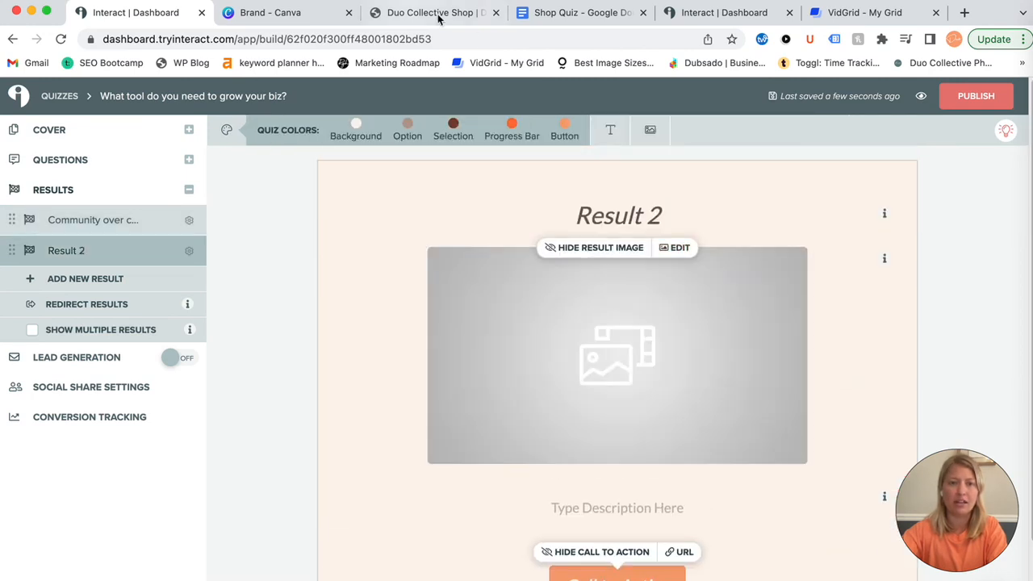
pyautogui.click(576, 21)
pyautogui.moveTo(309, 314); pyautogui.dragTo(498, 316)
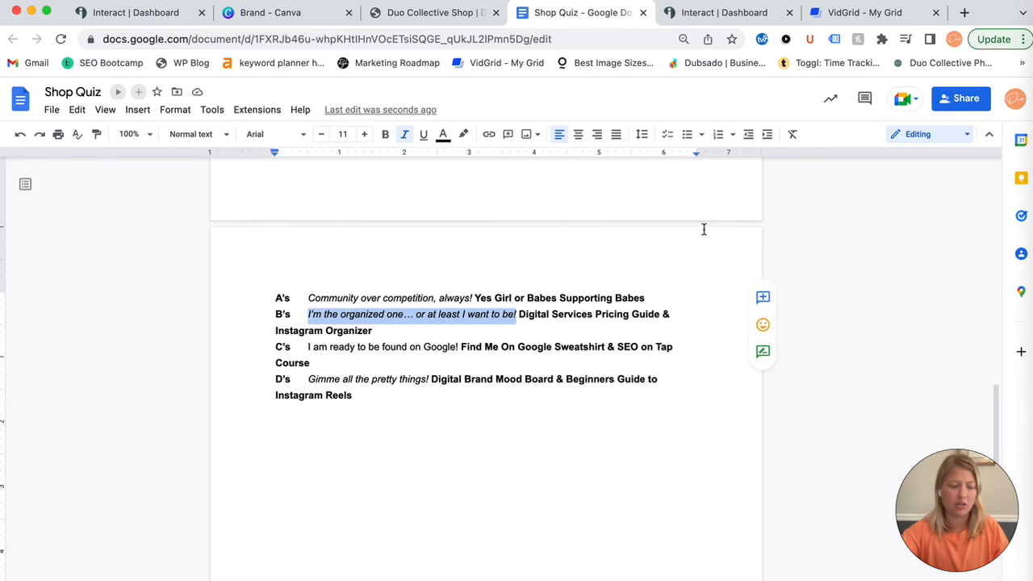
pyautogui.click(150, 22)
pyautogui.click(611, 221)
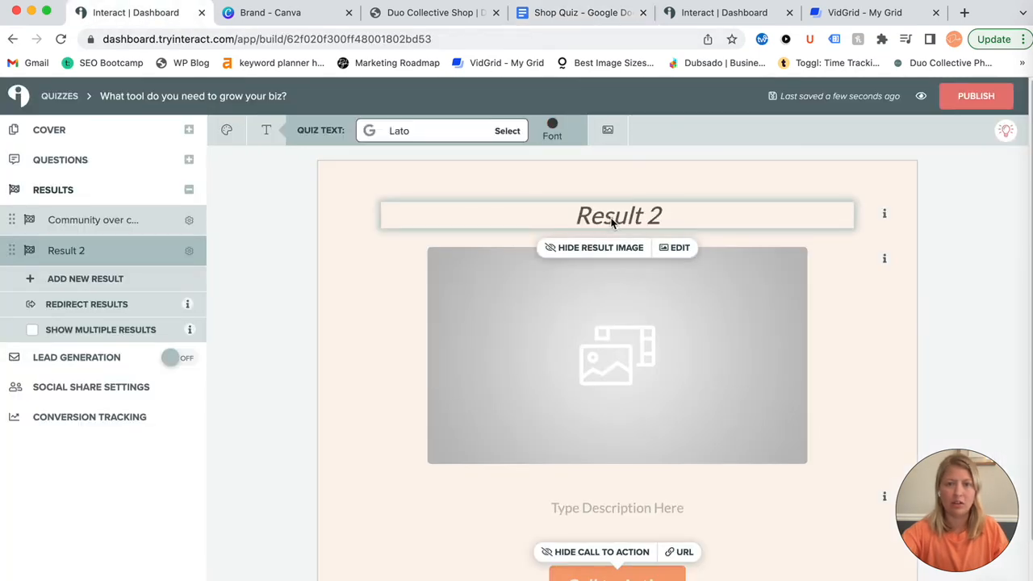
pyautogui.write('I’m the organized one… or at least I want to be!')
# Fill the second result's description with "Digital Services Pricing Guide & Instagram Organizer" from the Shop Quiz document
pyautogui.click(472, 15)
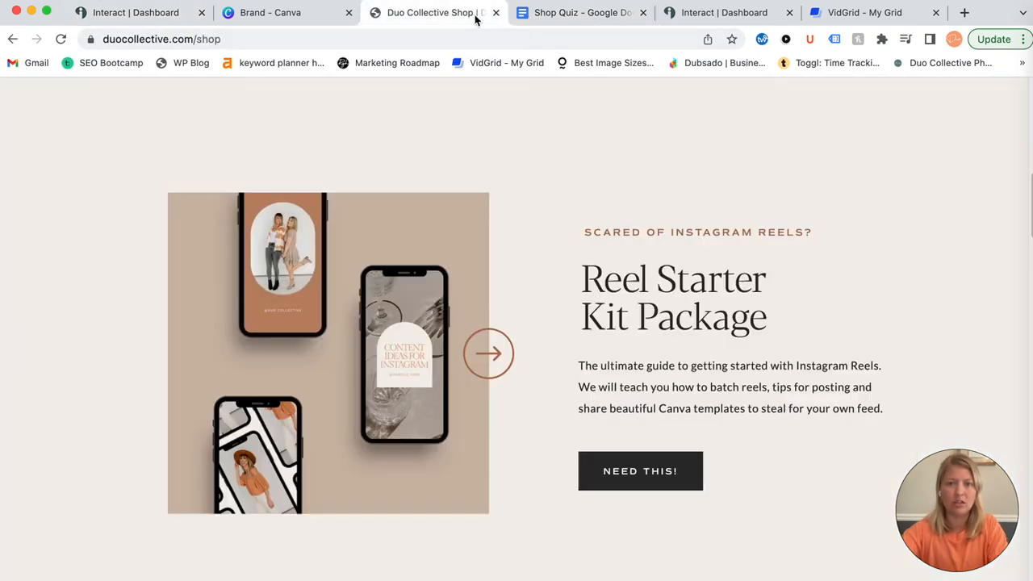
pyautogui.click(583, 15)
pyautogui.moveTo(518, 314); pyautogui.dragTo(525, 330)
pyautogui.press('super+c')
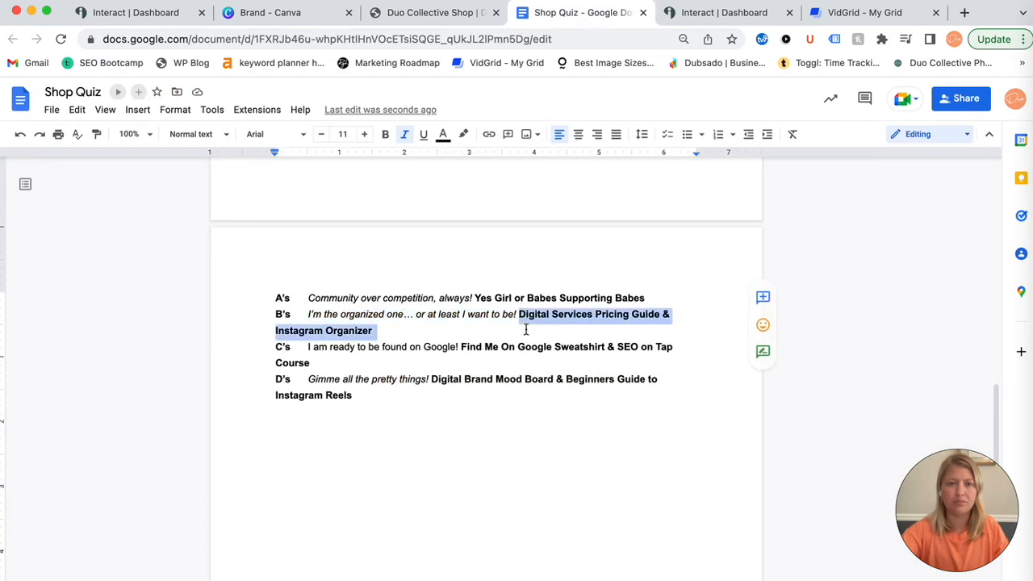
pyautogui.click(170, 14)
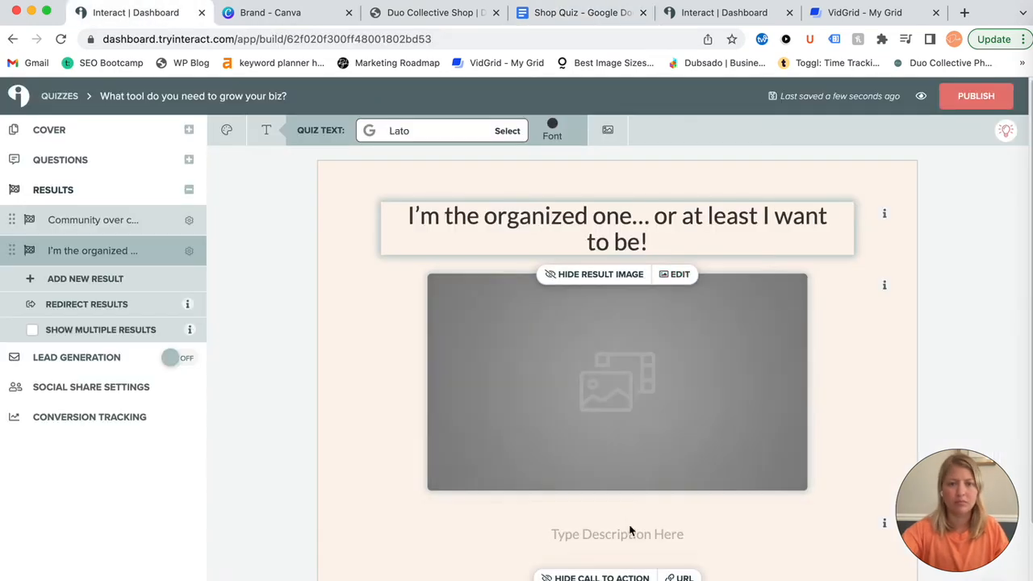
pyautogui.click(632, 533)
pyautogui.press('super+v')
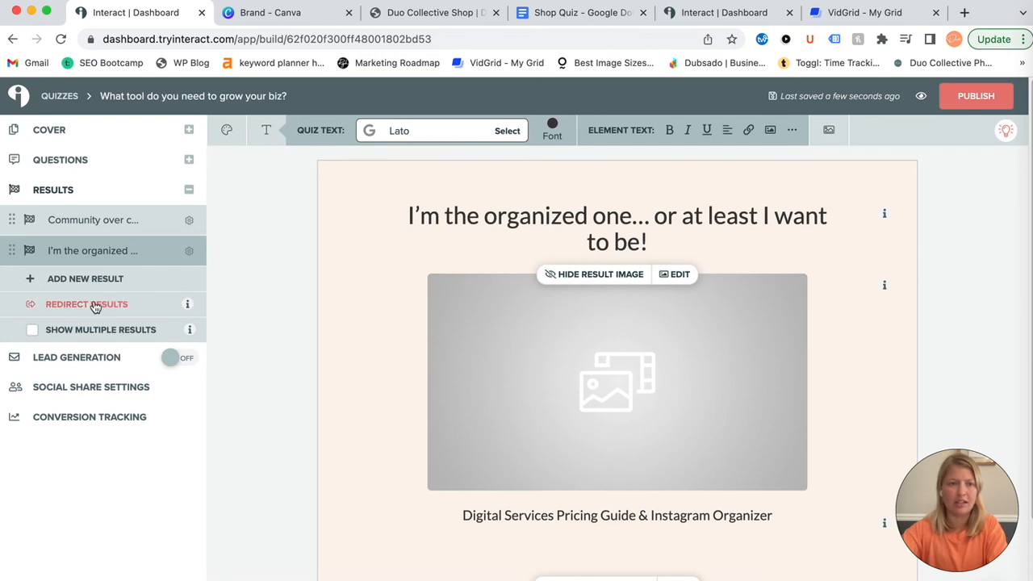
# Add a third result titled "I am ready to be found on Google!", copied from the Shop Quiz document
pyautogui.click(76, 279)
pyautogui.click(557, 15)
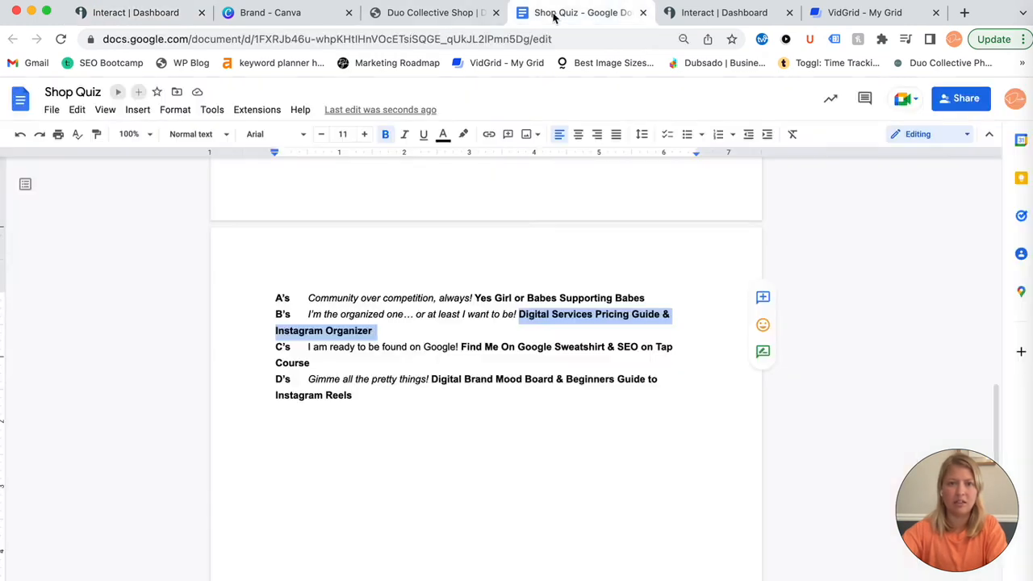
pyautogui.moveTo(302, 349); pyautogui.dragTo(394, 353)
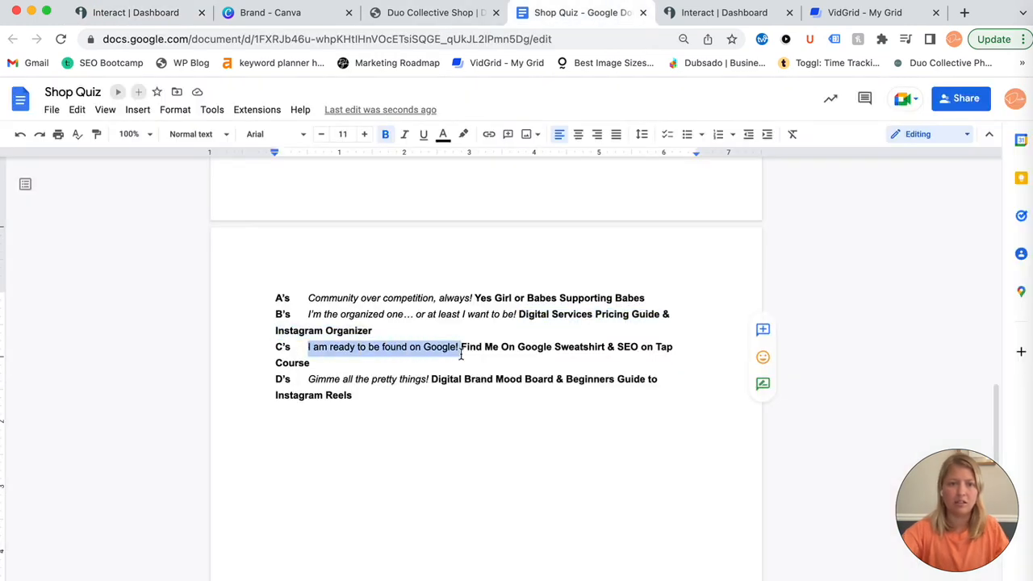
pyautogui.click(145, 12)
pyautogui.click(612, 218)
pyautogui.write('I am ready to be found on Google!')
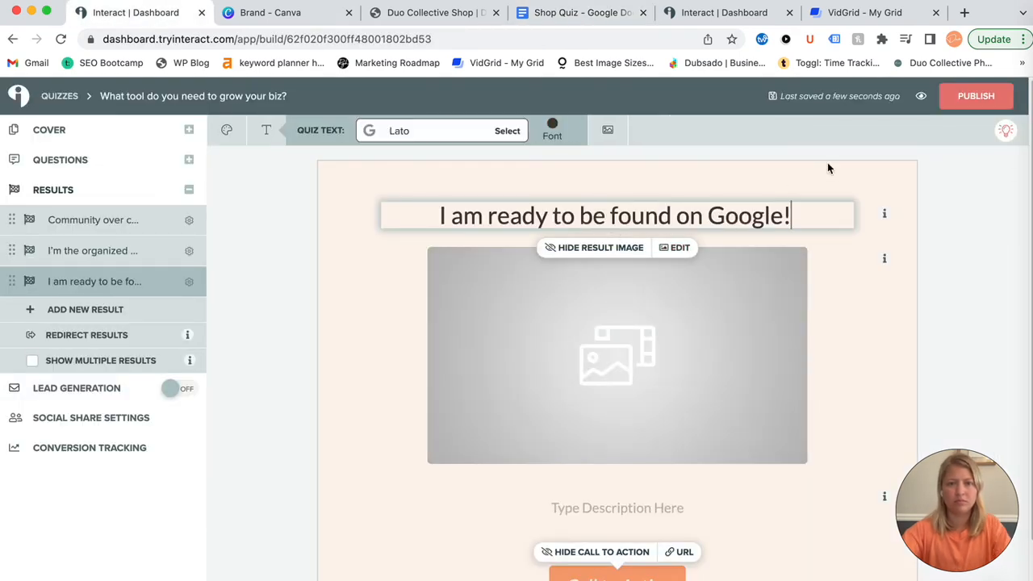
# Fill the third result's description with "Find Me On Google Sweatshirt & SEO on Tap Course" from the Shop Quiz document
pyautogui.click(424, 15)
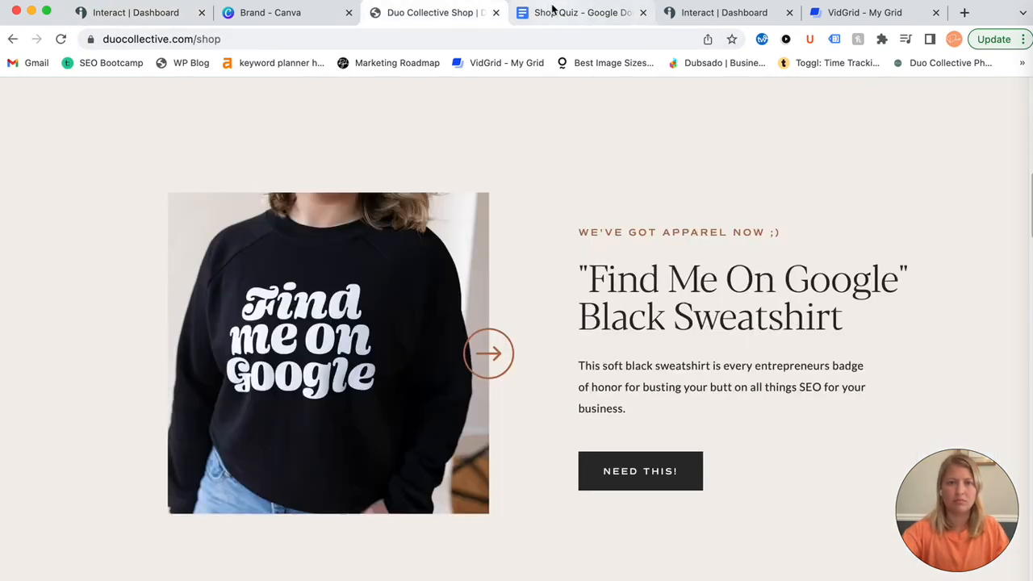
pyautogui.click(562, 13)
pyautogui.moveTo(460, 346); pyautogui.dragTo(483, 364)
pyautogui.press('super+c')
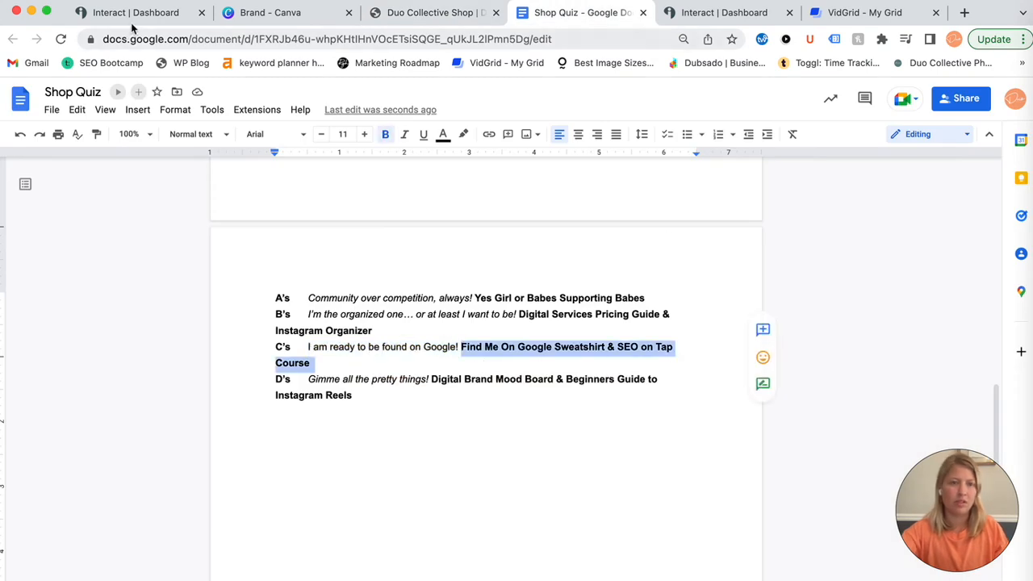
pyautogui.click(134, 13)
pyautogui.click(661, 508)
pyautogui.press('super+v')
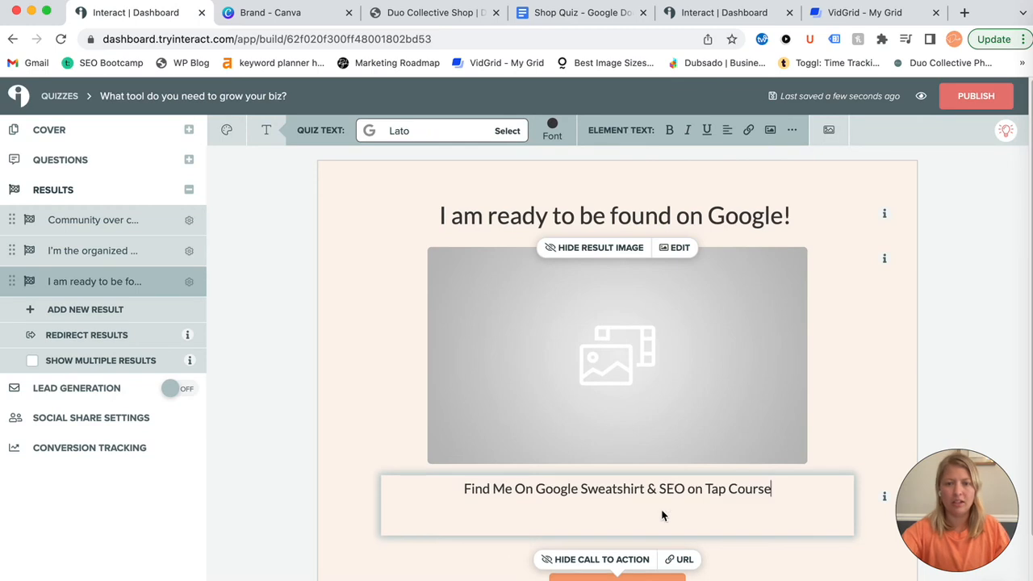
# Add a fourth result and paste the document's full D's text, "Gimme all the pretty things! Digital Brand Mood Board & Beginners Guide to Instagram Reels", into its description
pyautogui.click(535, 13)
pyautogui.moveTo(308, 378); pyautogui.dragTo(452, 420)
pyautogui.press('super+c')
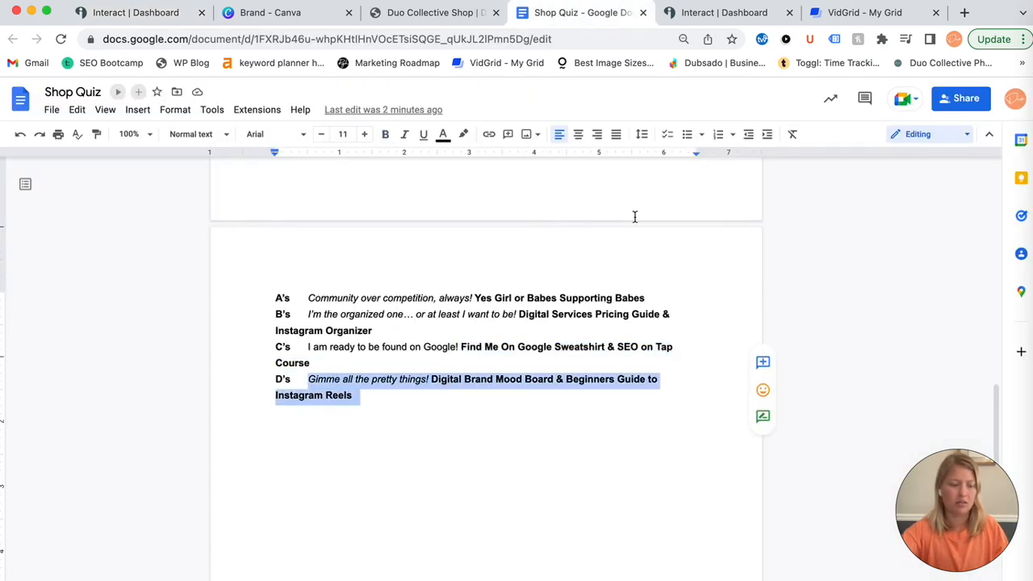
pyautogui.click(129, 14)
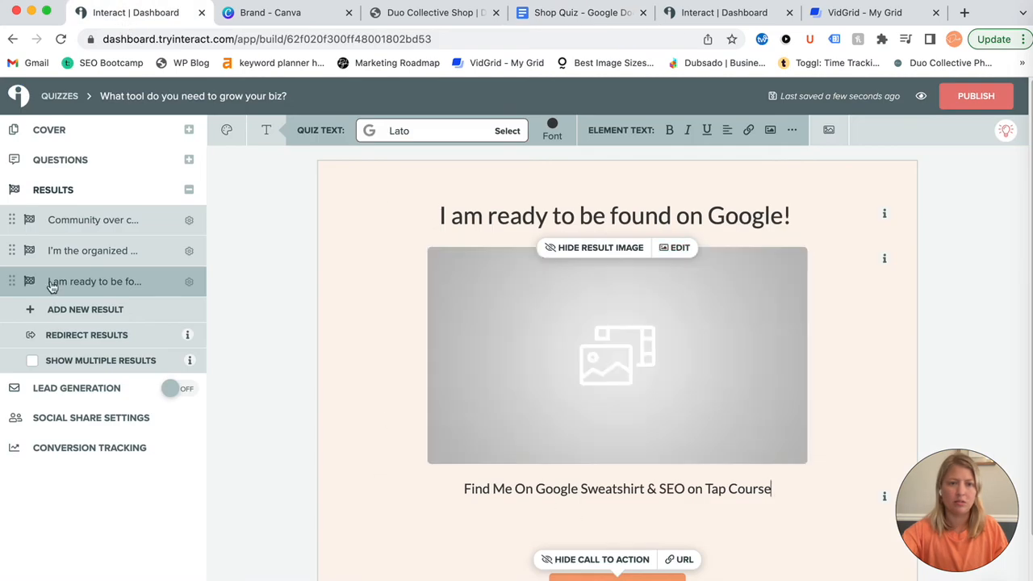
pyautogui.click(85, 310)
pyautogui.click(557, 507)
pyautogui.press('super+v')
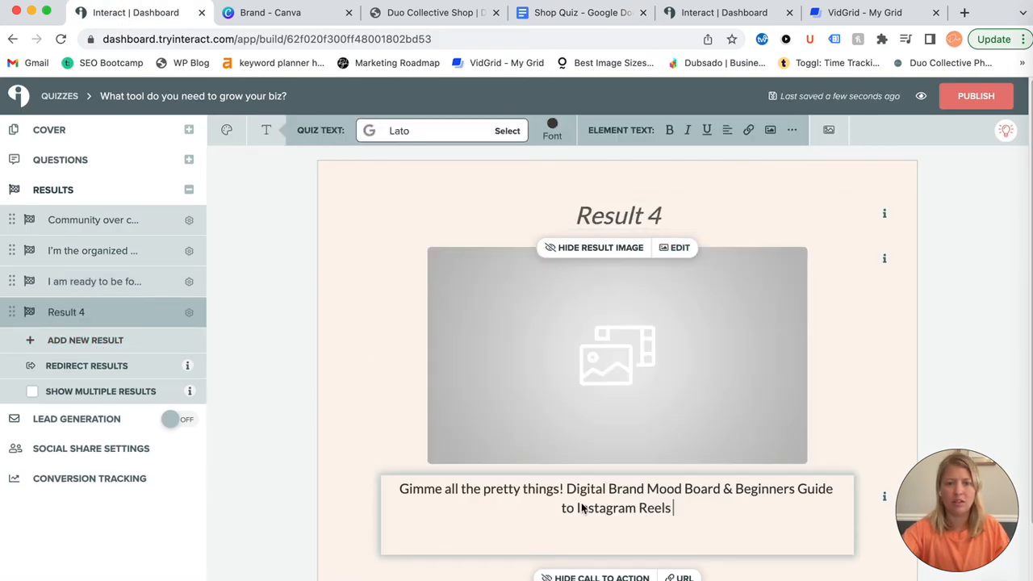
# Move "Gimme all the pretty things!" from the fourth result's description into its title
pyautogui.moveTo(565, 489); pyautogui.dragTo(419, 494)
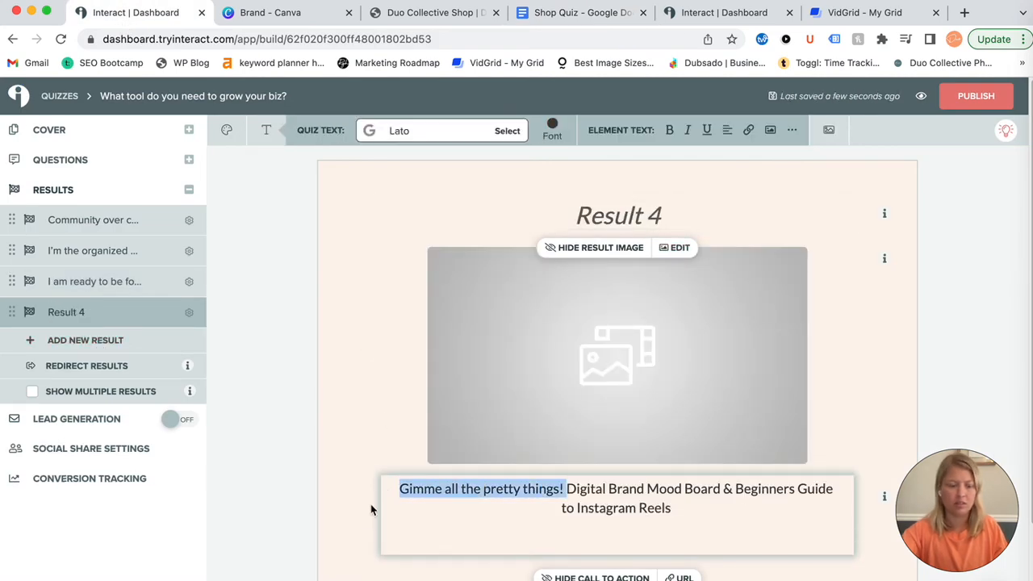
pyautogui.press('super+x')
pyautogui.click(618, 216)
pyautogui.press('super+v')
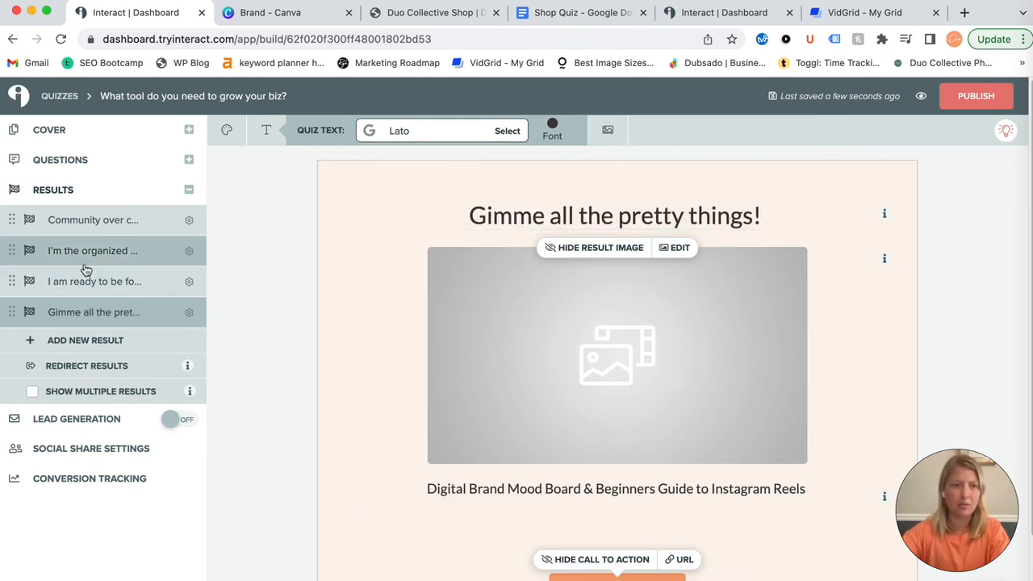
# Open the first question's result correlations and review the A's to D's results in the Shop Quiz document and the Duo Collective shop page
pyautogui.click(50, 159)
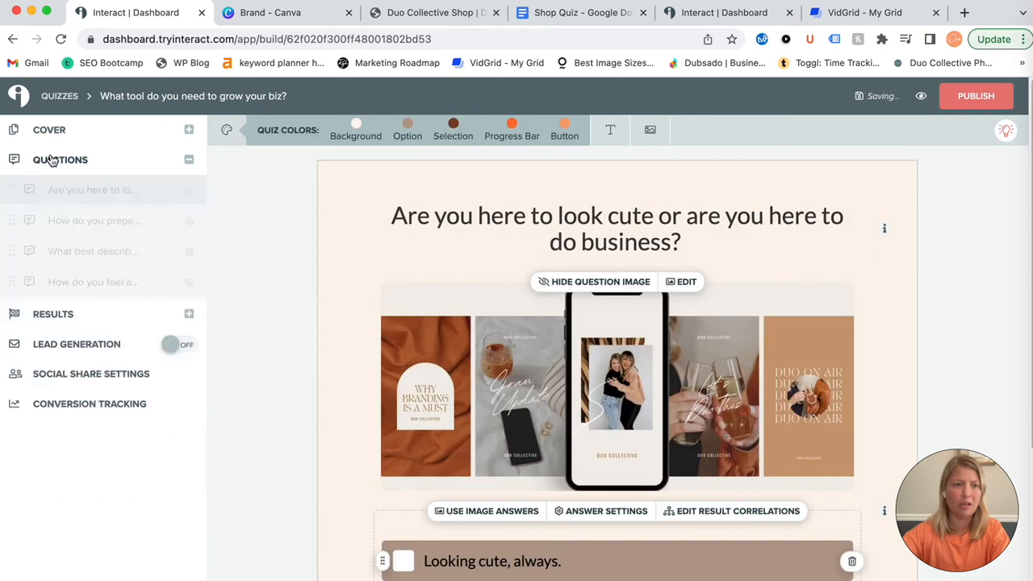
pyautogui.scroll(-5, 698, 255)
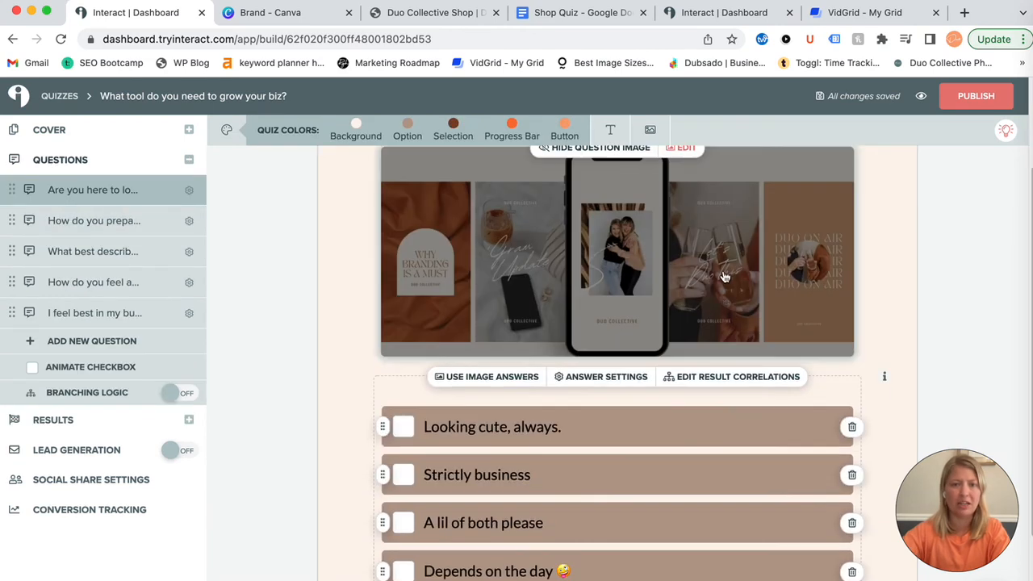
pyautogui.click(730, 269)
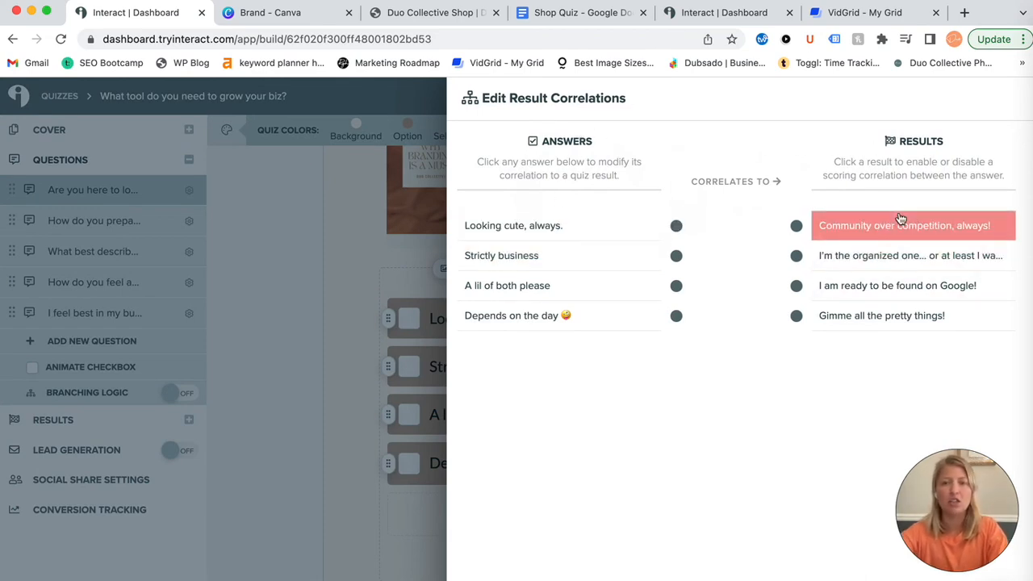
pyautogui.click(589, 19)
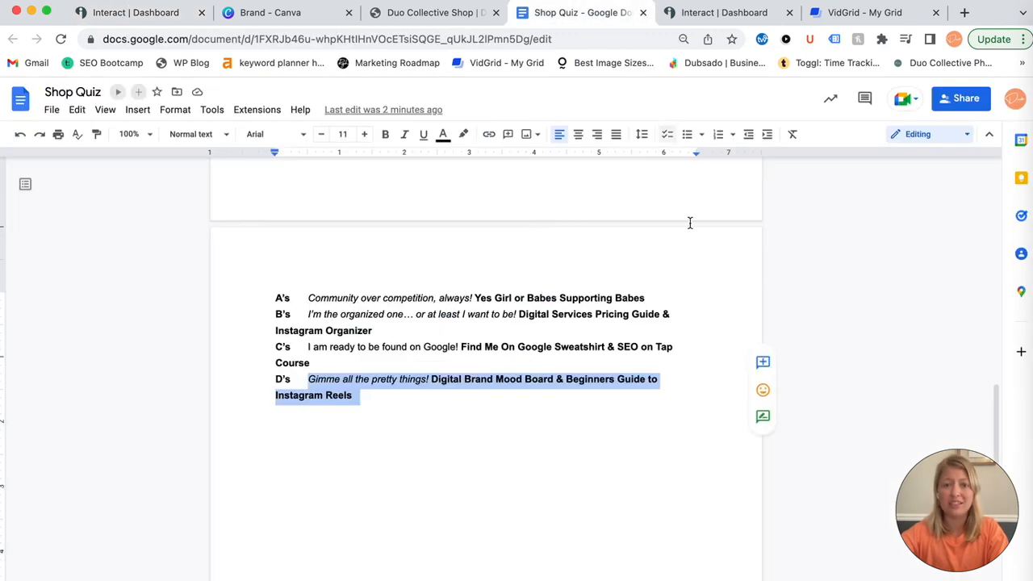
pyautogui.moveTo(273, 298); pyautogui.dragTo(306, 411)
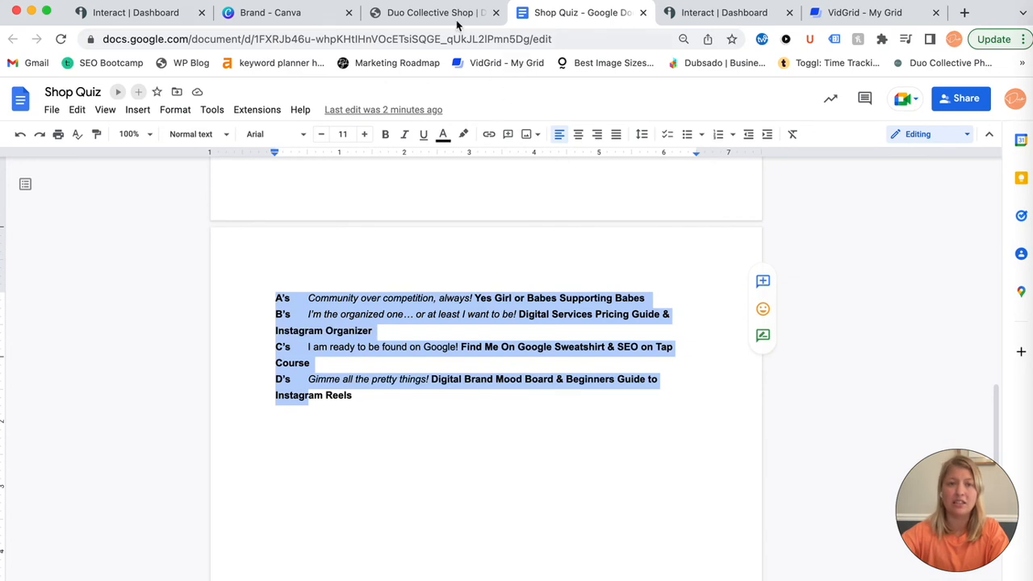
pyautogui.click(432, 12)
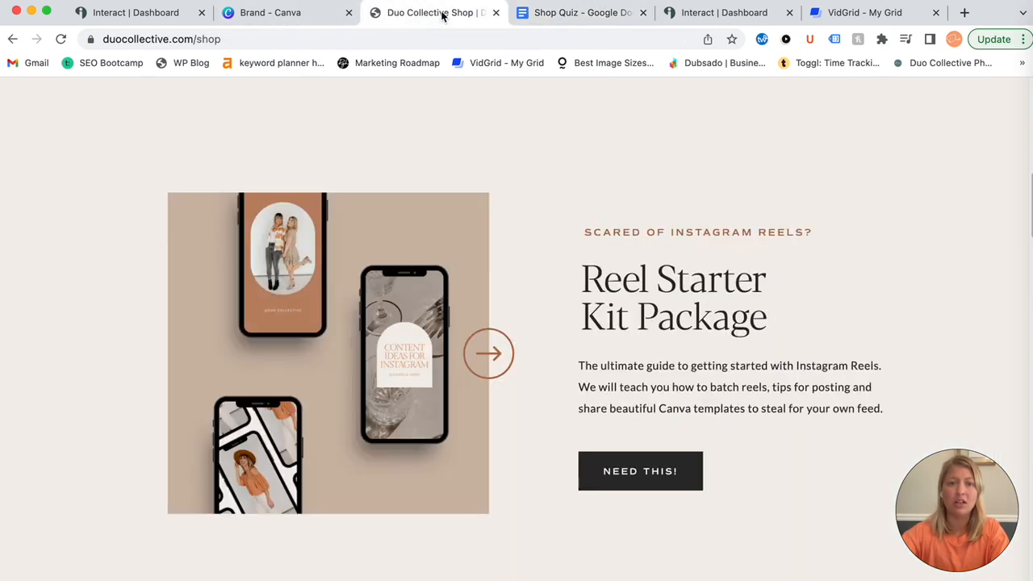
pyautogui.click(123, 24)
# Correlate the first question's four answers one-to-one, in order, with the four results from "Community over competition, always!" to "Gimme all the pretty things!"
pyautogui.click(674, 226)
pyautogui.click(872, 226)
pyautogui.click(609, 257)
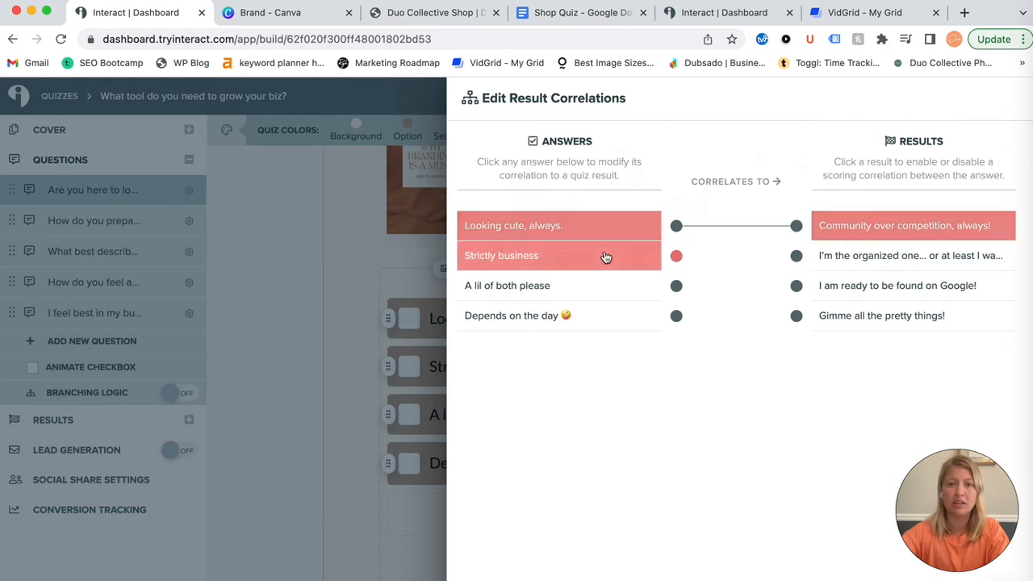
pyautogui.click(832, 256)
pyautogui.click(554, 286)
pyautogui.click(864, 288)
pyautogui.click(557, 316)
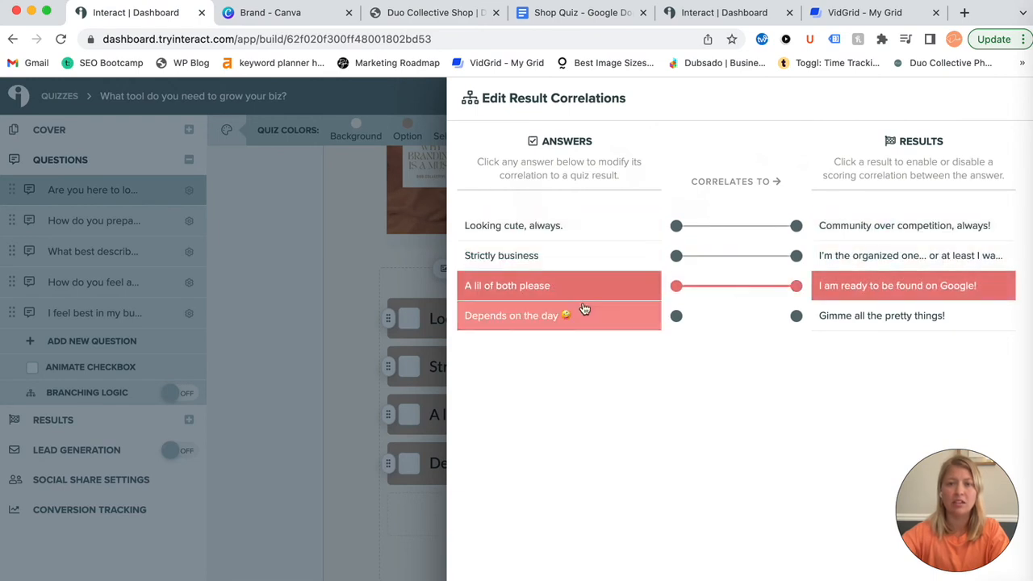
pyautogui.click(885, 319)
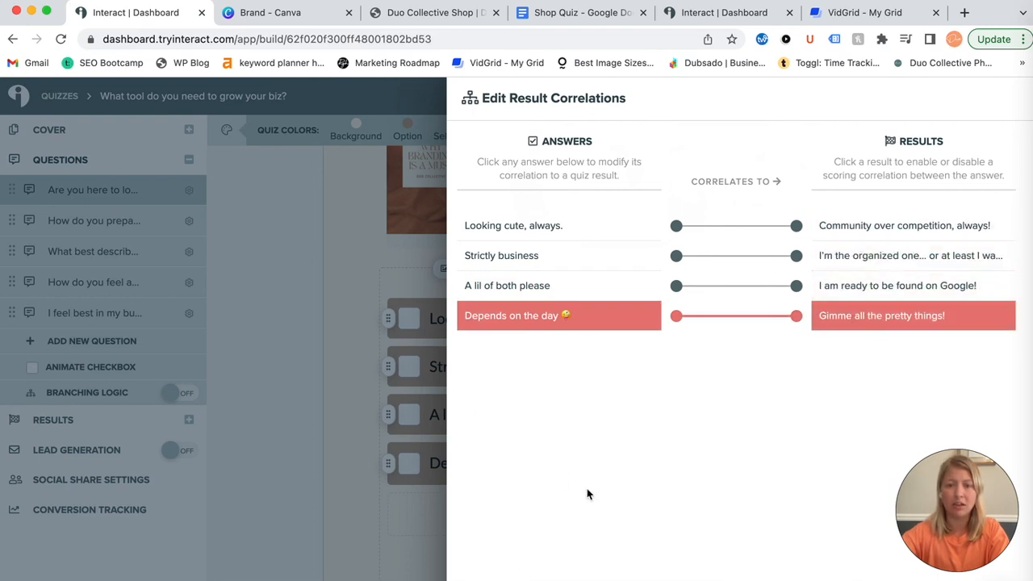
pyautogui.press('Escape')
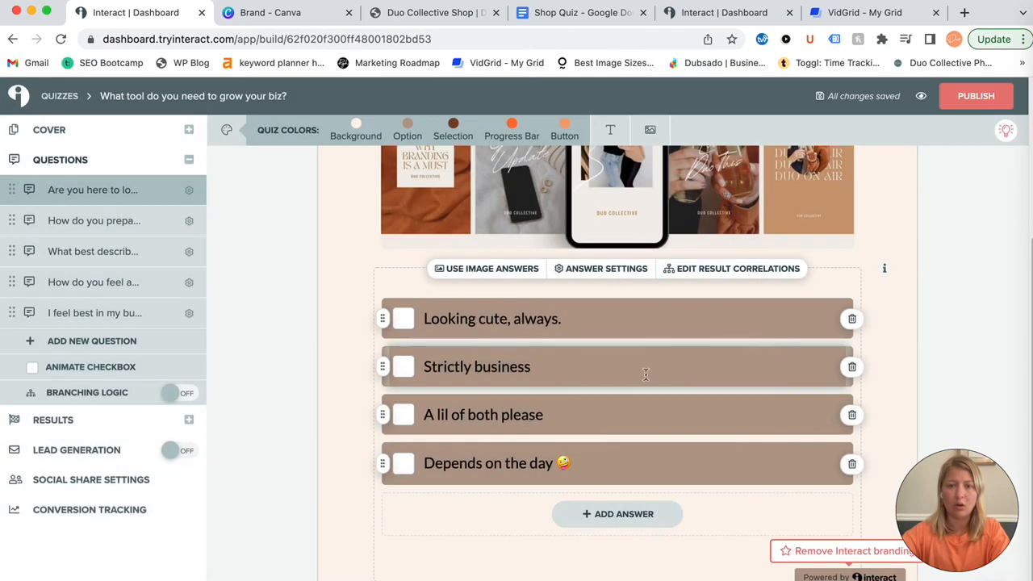
# Move "Strictly business" below "A lil of both please" in the first question and inspect the answers' result correlations
pyautogui.moveTo(381, 368); pyautogui.dragTo(380, 423)
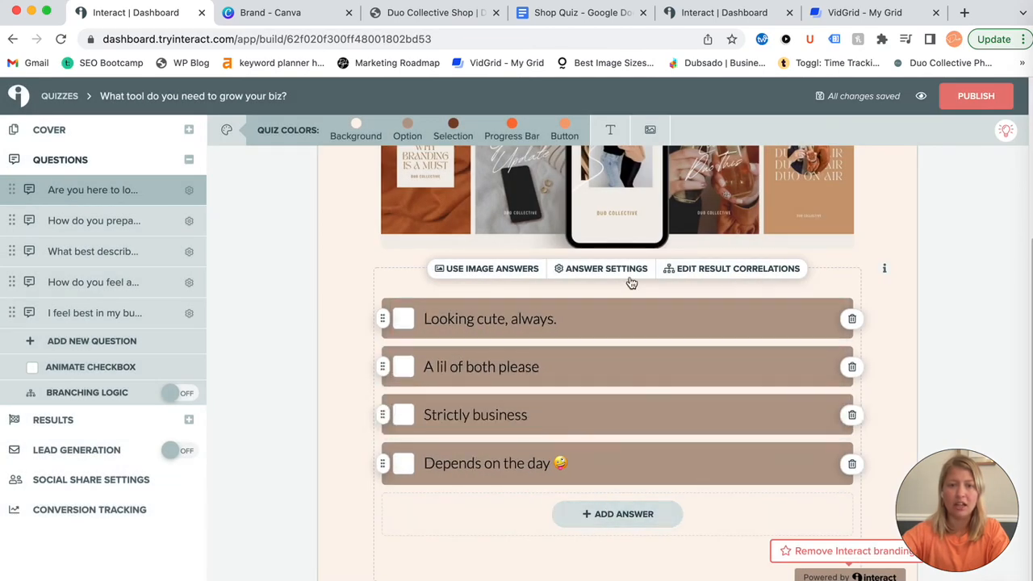
pyautogui.click(738, 274)
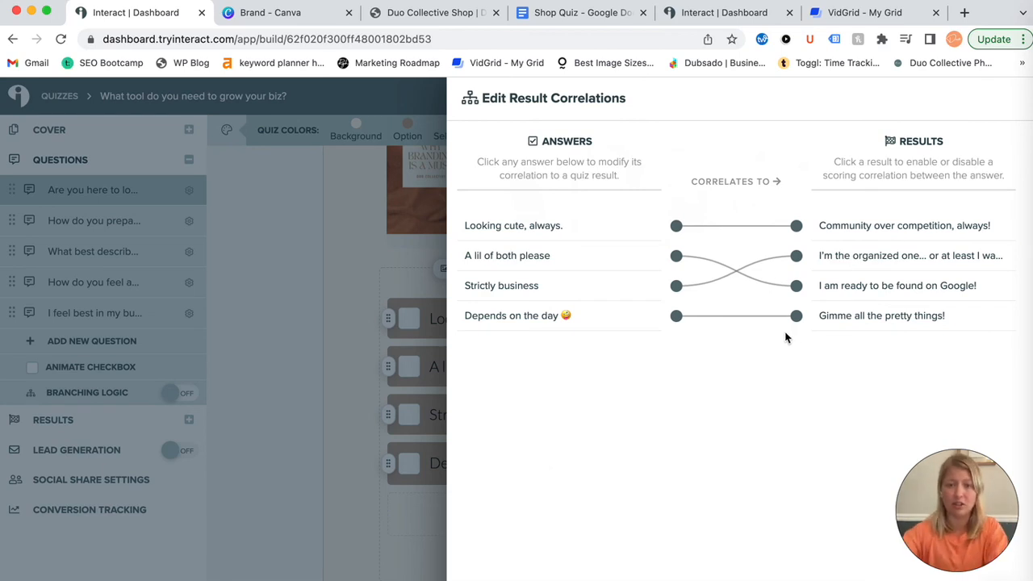
pyautogui.click(222, 282)
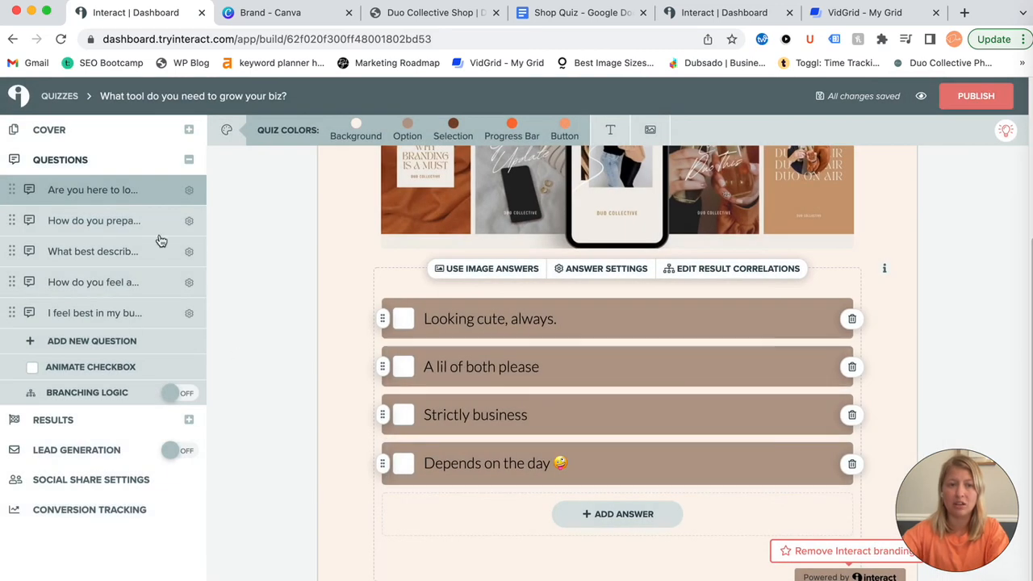
# Correlate the second question's four answers, from "Prepare? I like to live in the moment." down, one-to-one in order with the four results
pyautogui.click(89, 221)
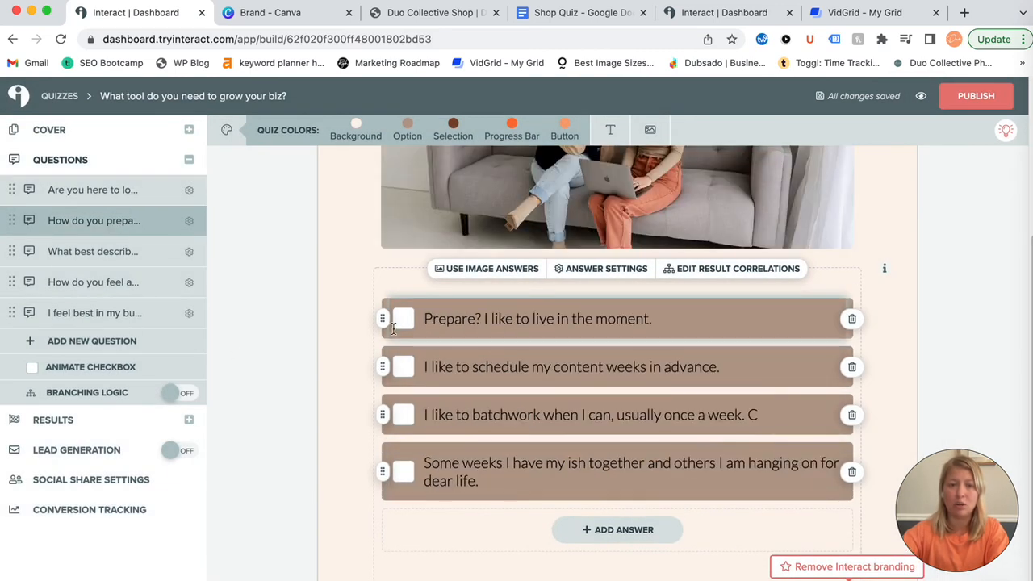
pyautogui.click(722, 270)
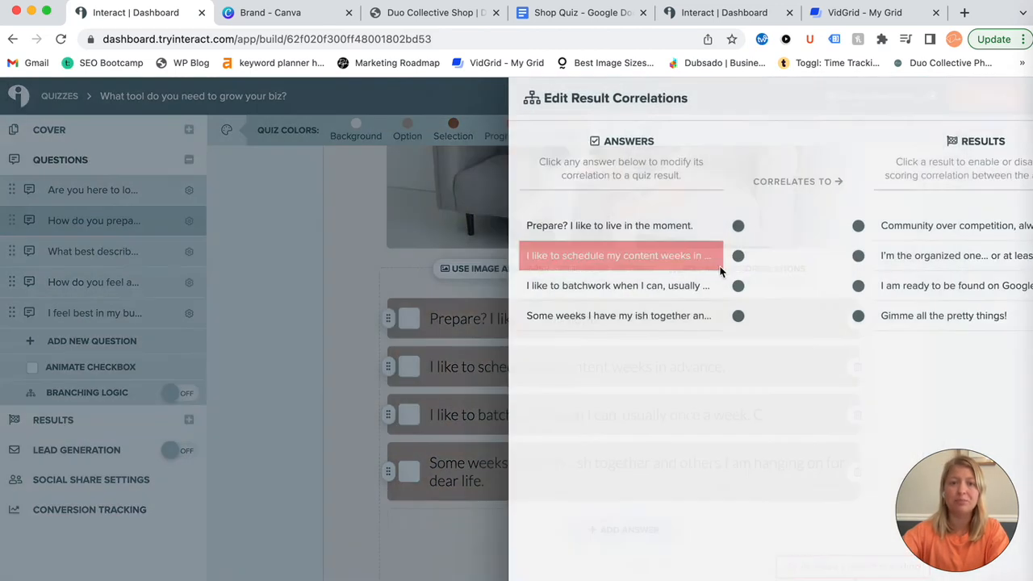
pyautogui.click(621, 229)
pyautogui.click(820, 226)
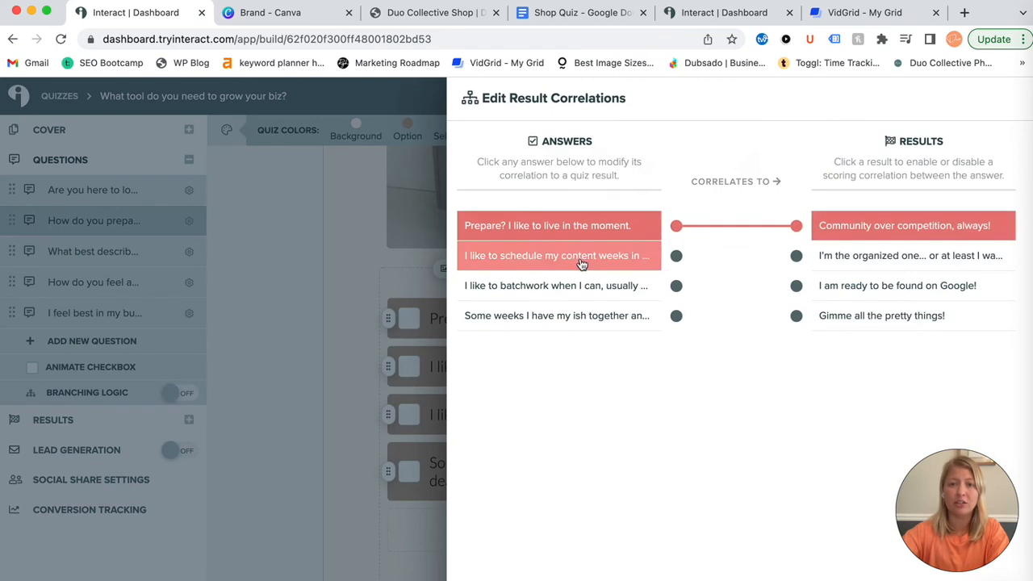
pyautogui.click(581, 260)
pyautogui.click(851, 257)
pyautogui.click(884, 289)
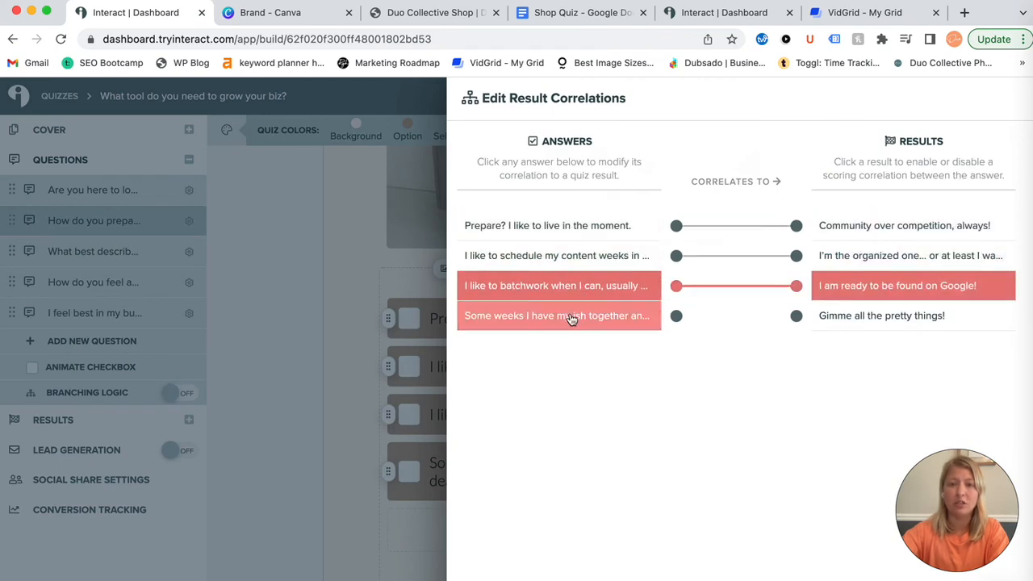
pyautogui.click(570, 316)
pyautogui.click(848, 311)
pyautogui.click(625, 573)
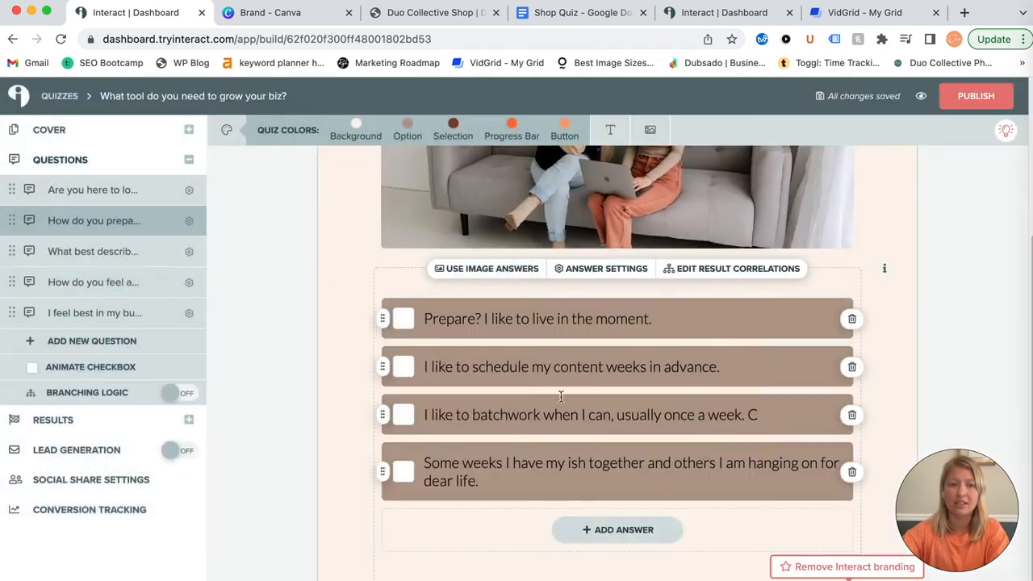
# Return to the quiz questions and review how the first question's answers correlate to the results
pyautogui.click(69, 247)
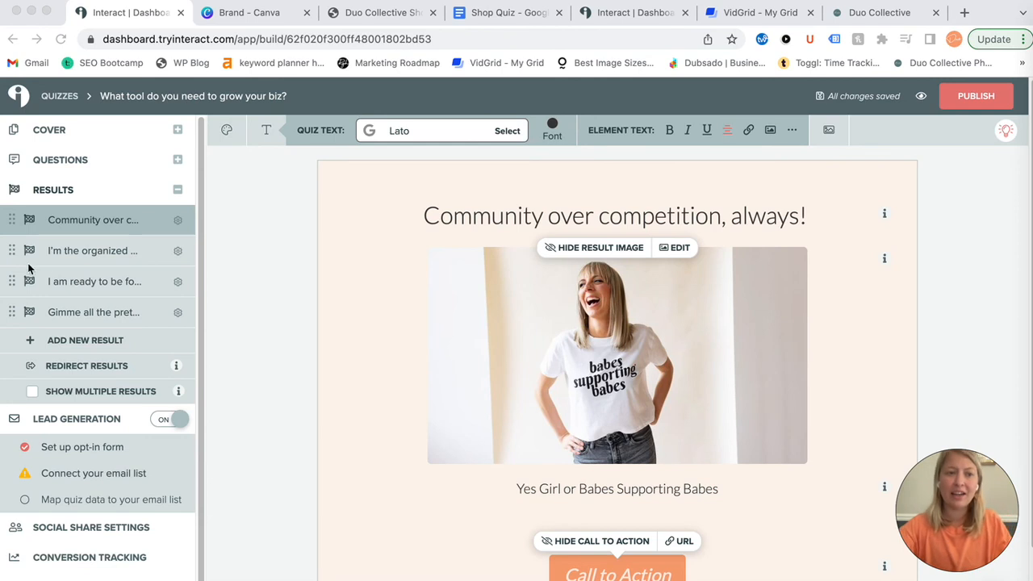
pyautogui.click(68, 167)
pyautogui.click(68, 167)
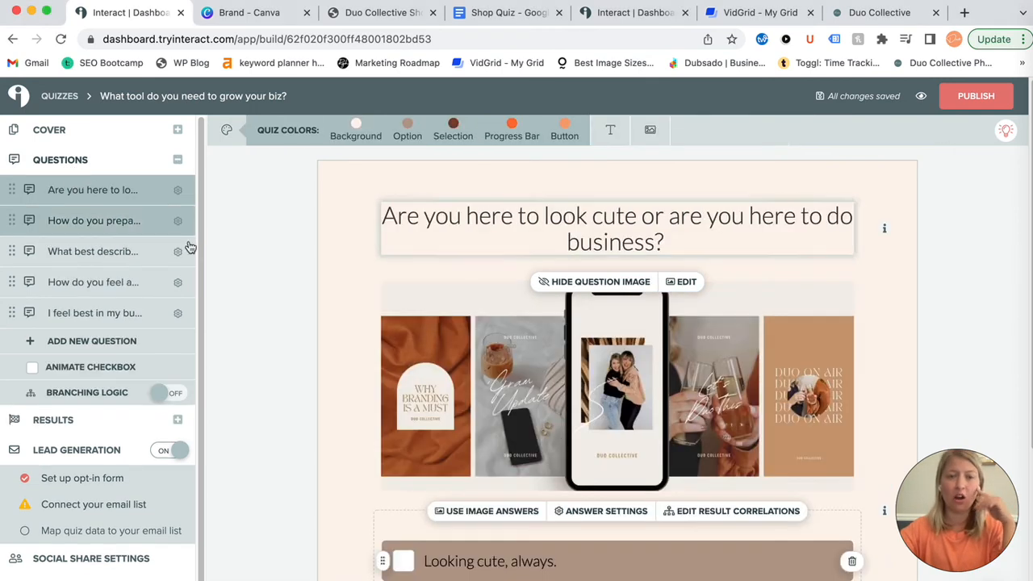
pyautogui.scroll(-3, 518, 387)
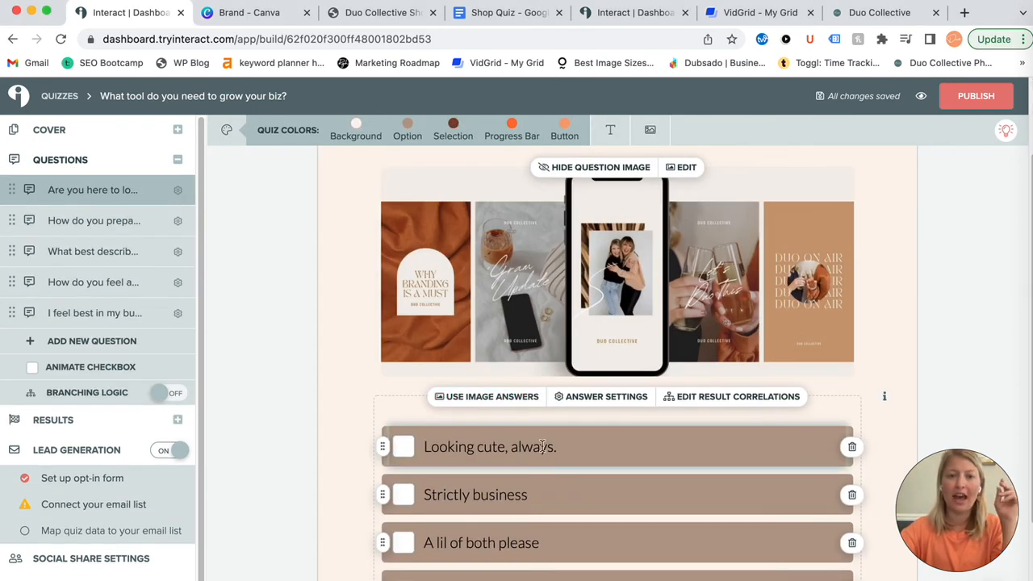
pyautogui.click(737, 397)
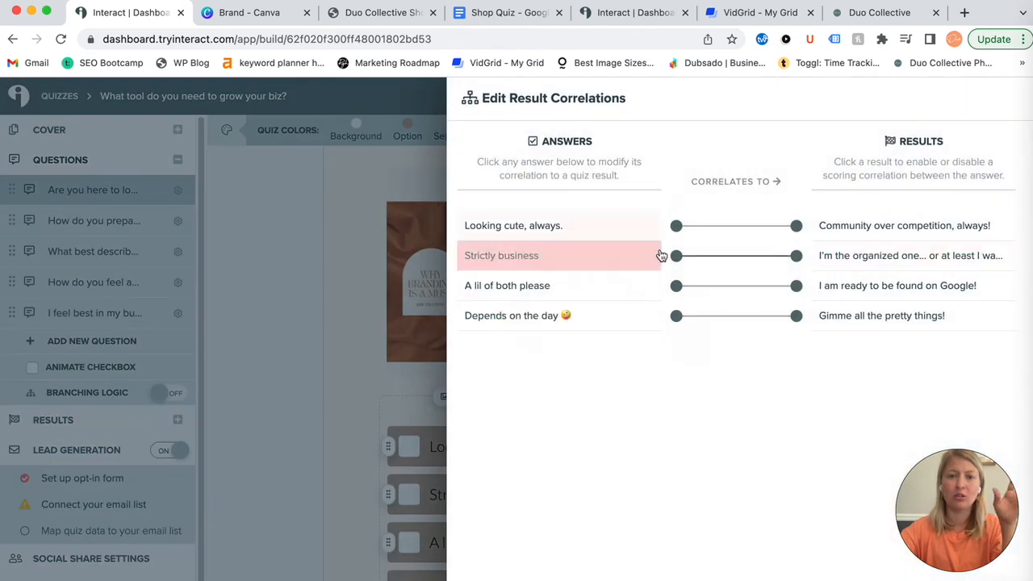
pyautogui.click(326, 299)
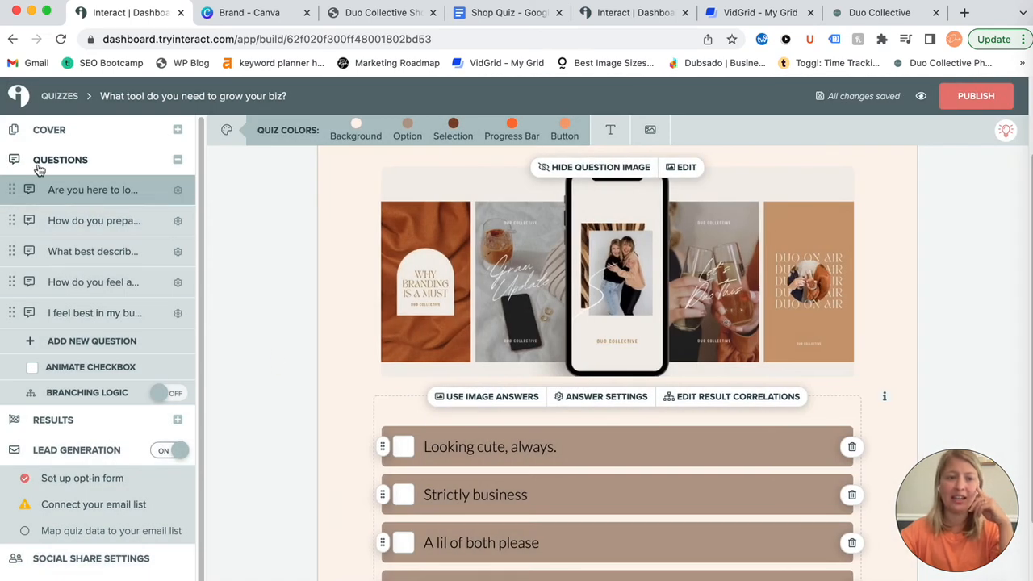
# Insert "The best item to add to your cart would be..." before the product names in the "Community over competition, always!" result's description
pyautogui.click(81, 421)
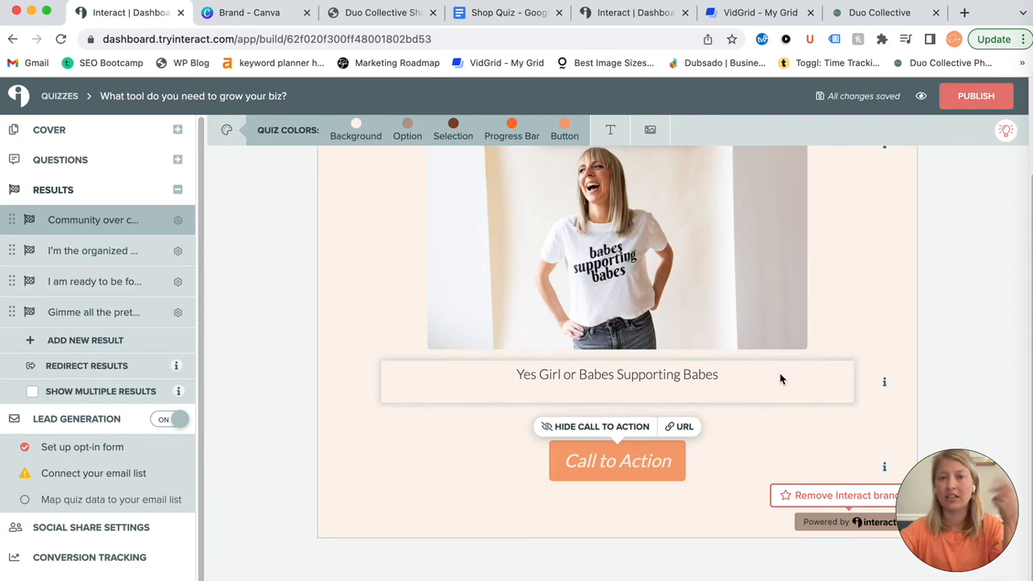
pyautogui.scroll(3, 768, 380)
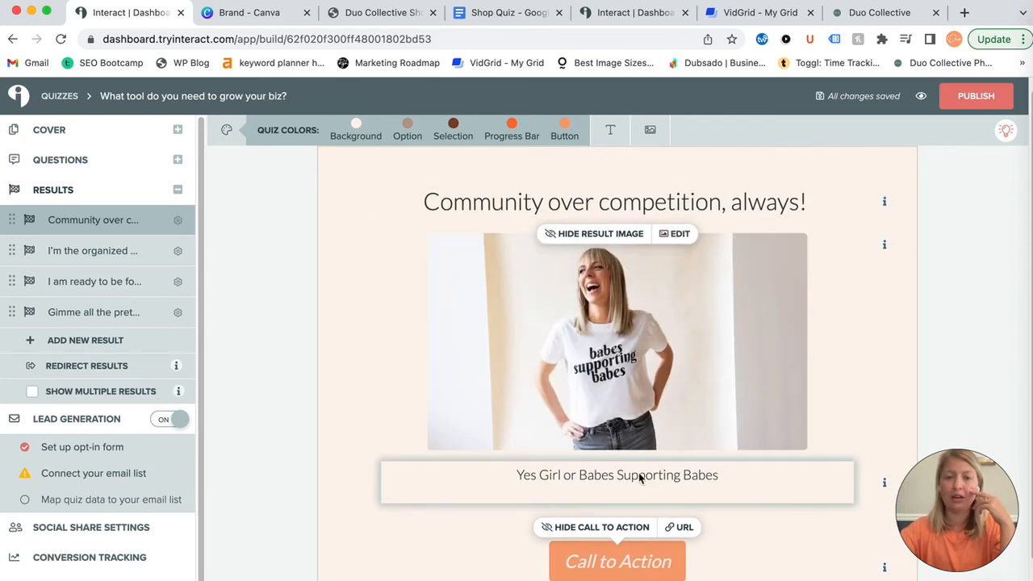
pyautogui.doubleClick(640, 478)
pyautogui.click(517, 476)
pyautogui.write('You would')
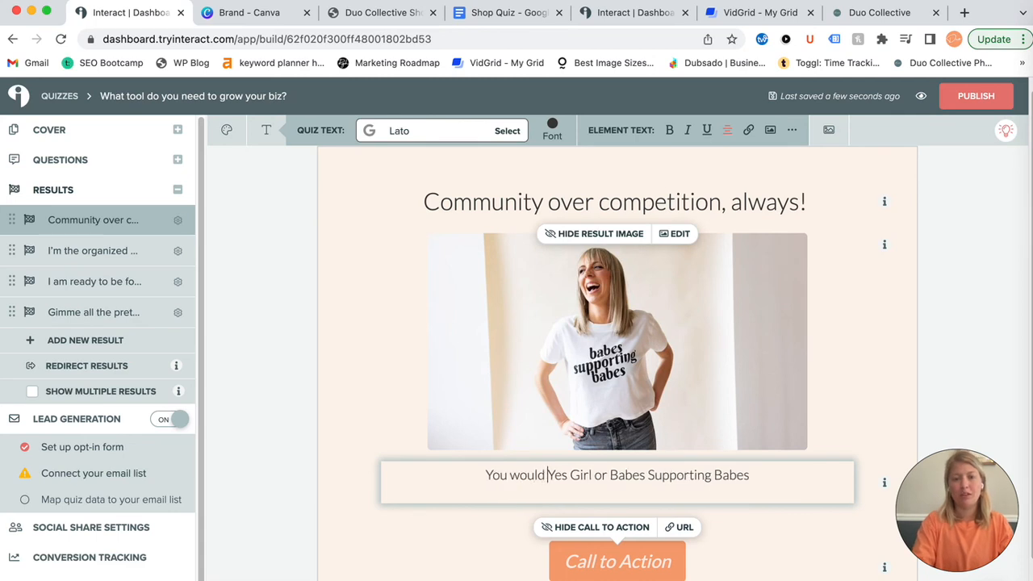
pyautogui.press('BackSpace')
pyautogui.press('BackSpace')
pyautogui.press('BackSpace')
pyautogui.press('BackSpace')
pyautogui.press('BackSpace')
pyautogui.press('BackSpace')
pyautogui.press('BackSpace')
pyautogui.press('BackSpace')
pyautogui.write('The')
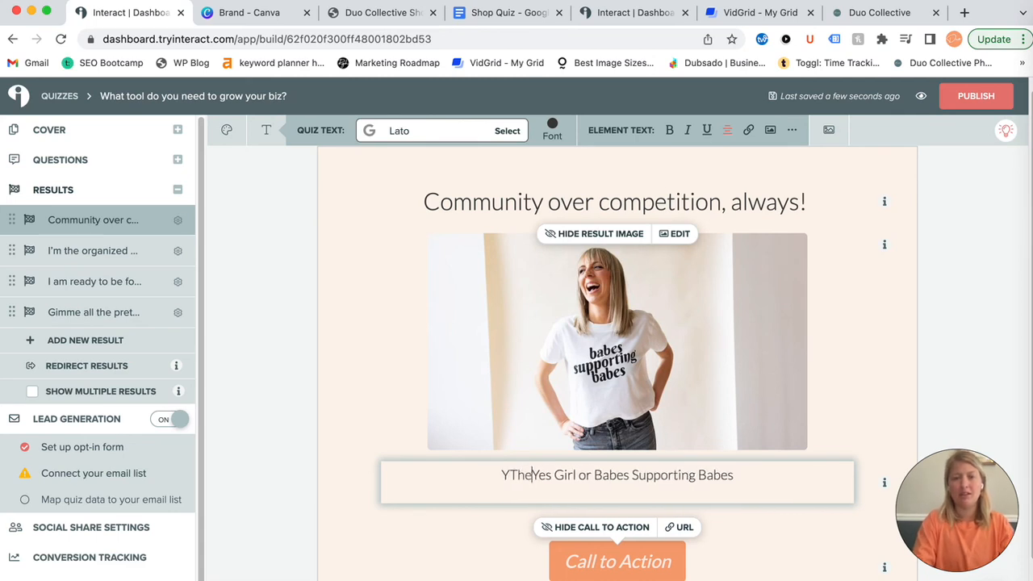
pyautogui.press('BackSpace')
pyautogui.press('BackSpace')
pyautogui.press('BackSpace')
pyautogui.press('BackSpace')
pyautogui.write('The best item to add to your cart would')
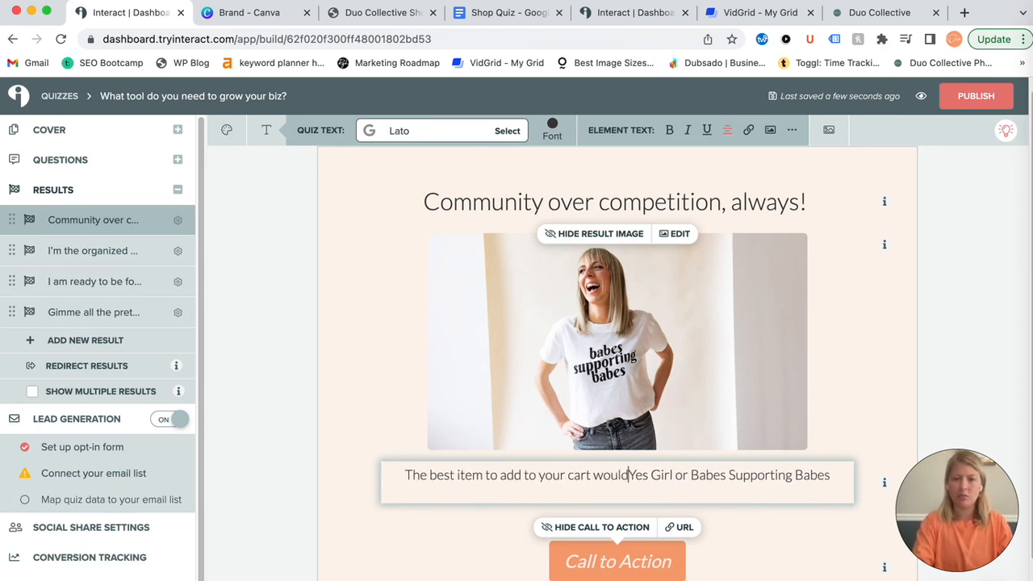
pyautogui.write(' be...')
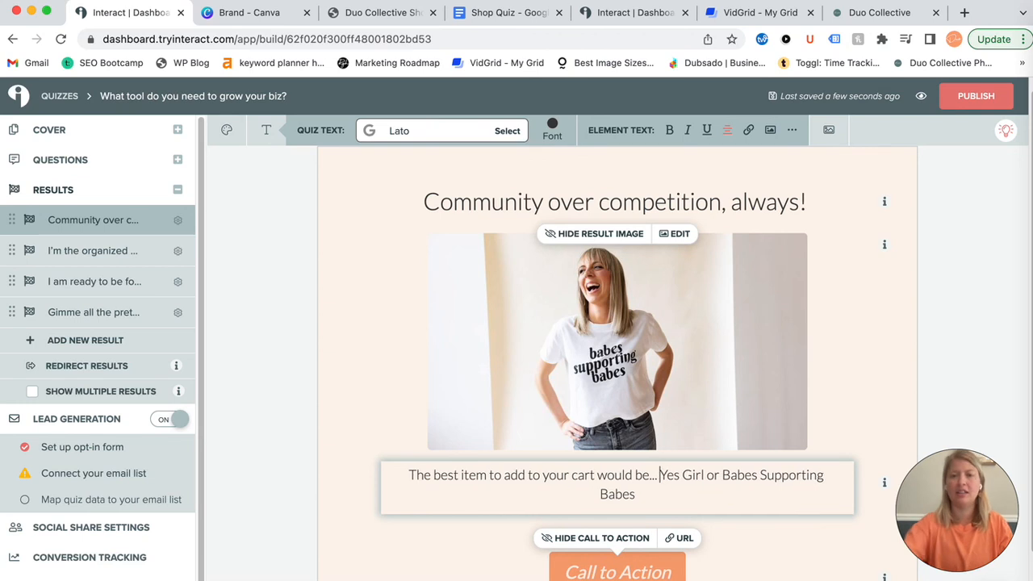
# Change the call-to-action label of the "Community over competition, always!" result to "Save 10% Here"
pyautogui.scroll(-2, 763, 453)
pyautogui.scroll(-1, 691, 413)
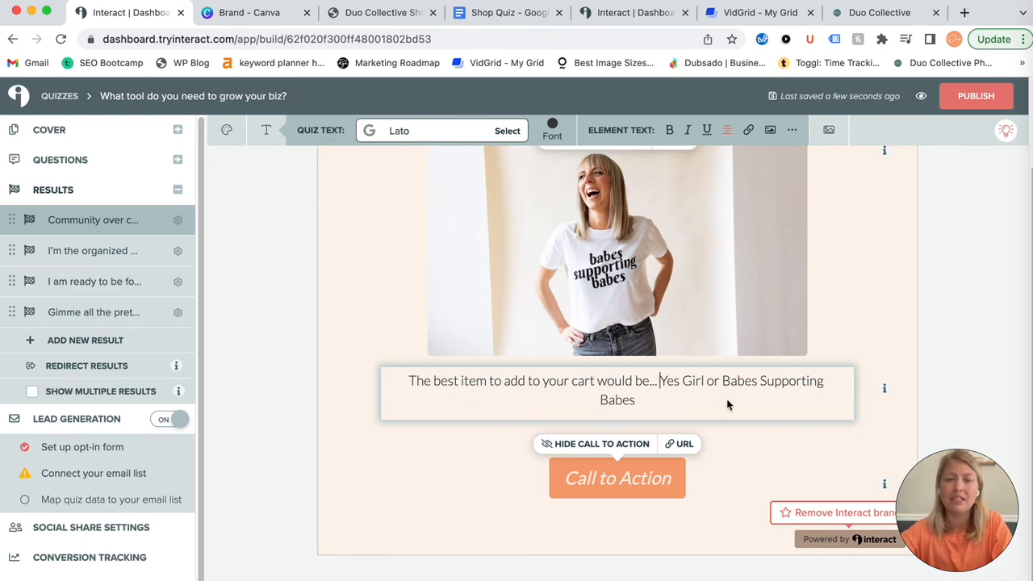
pyautogui.click(643, 480)
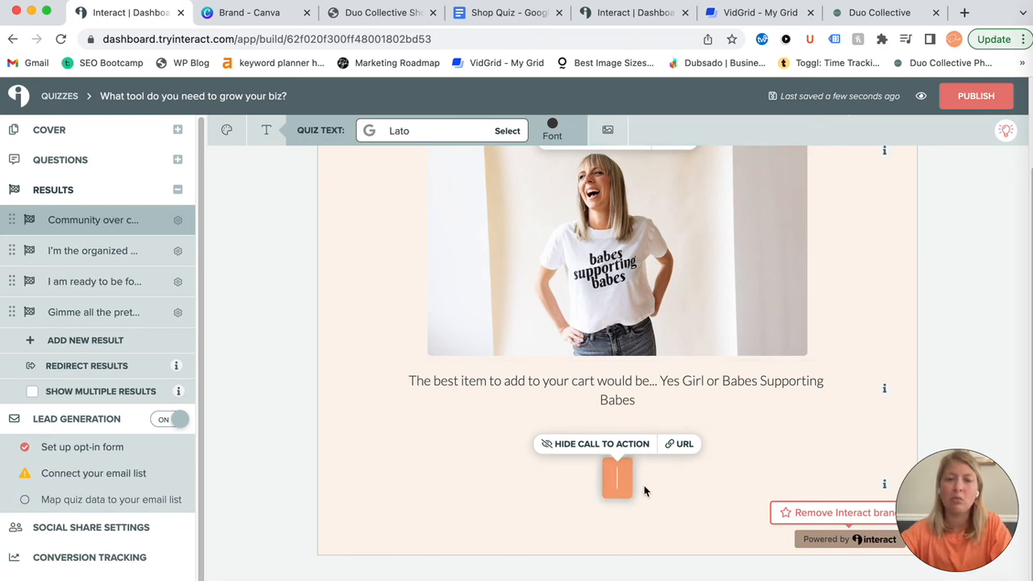
pyautogui.scroll(3, 691, 477)
pyautogui.scroll(-1, 678, 509)
pyautogui.scroll(-2, 655, 528)
pyautogui.write('Save $')
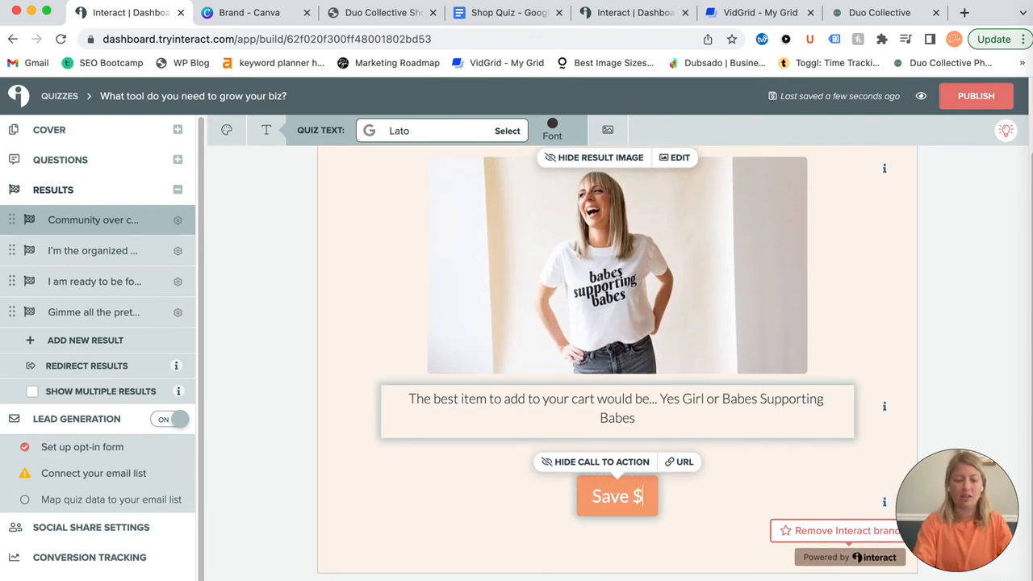
pyautogui.write('10%')
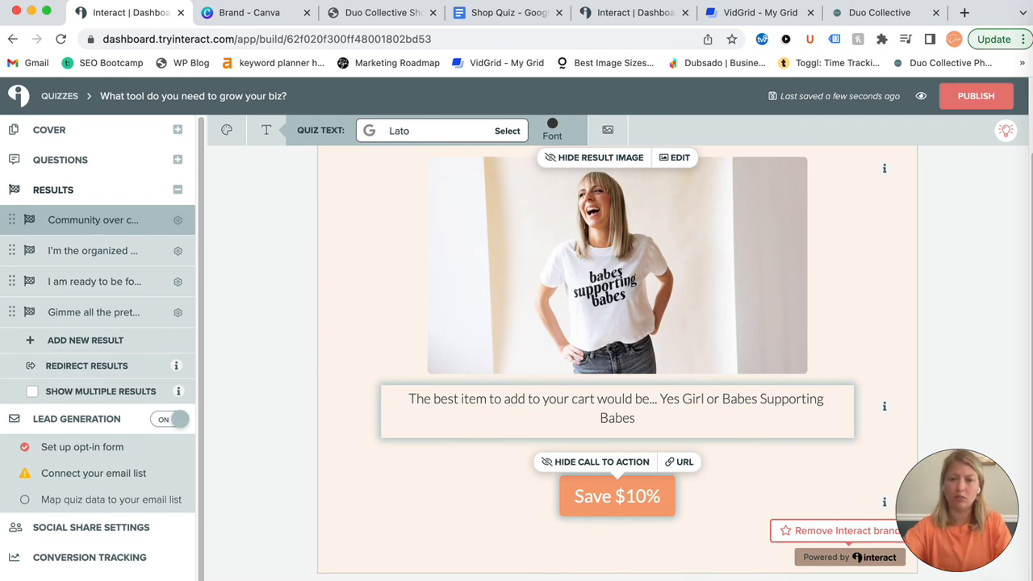
pyautogui.click(629, 495)
pyautogui.press('BackSpace')
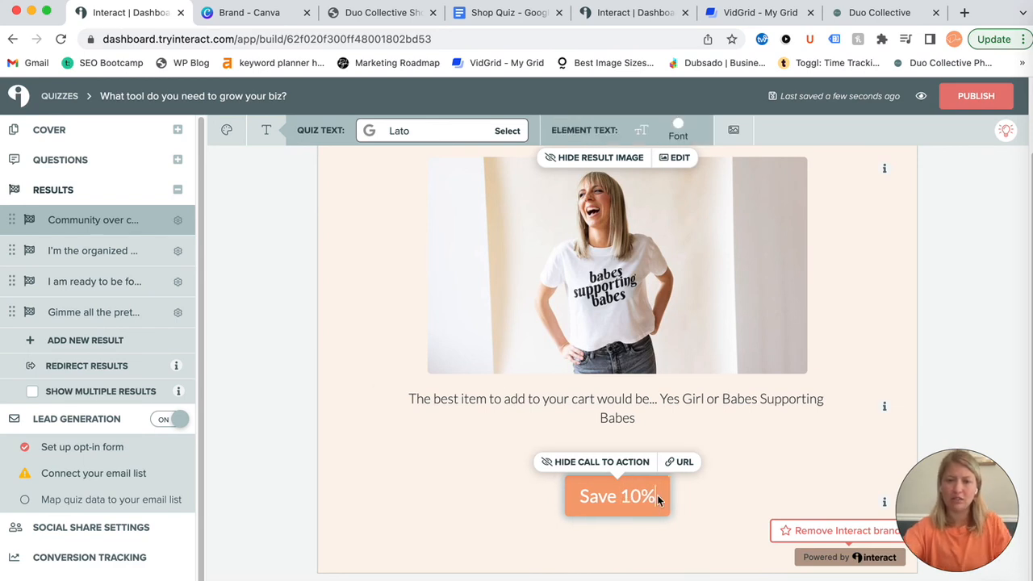
pyautogui.write('Here')
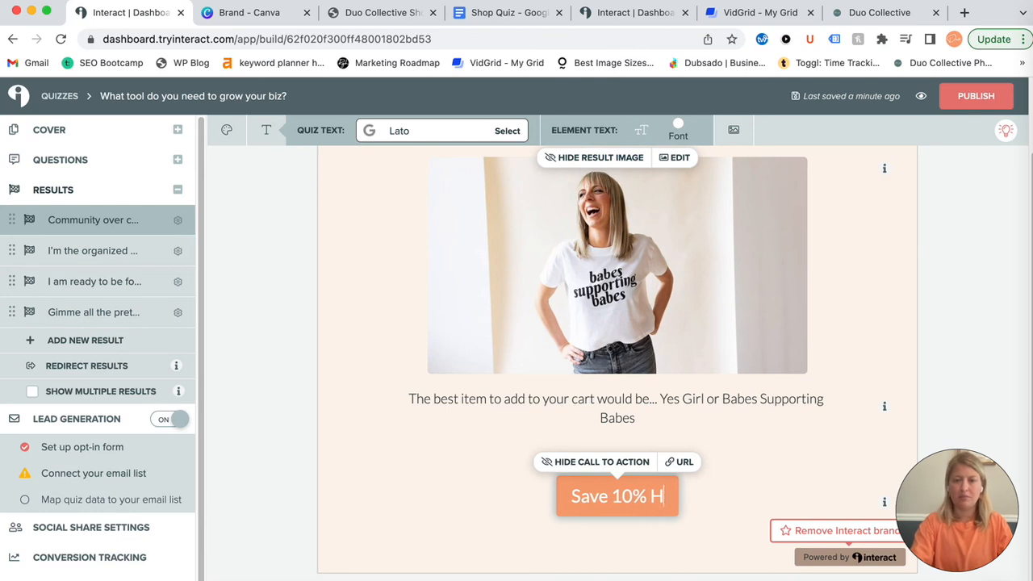
# Examine the call-to-action URL settings of the "Community over competition, always!" result without entering a link
pyautogui.click(678, 464)
pyautogui.click(679, 377)
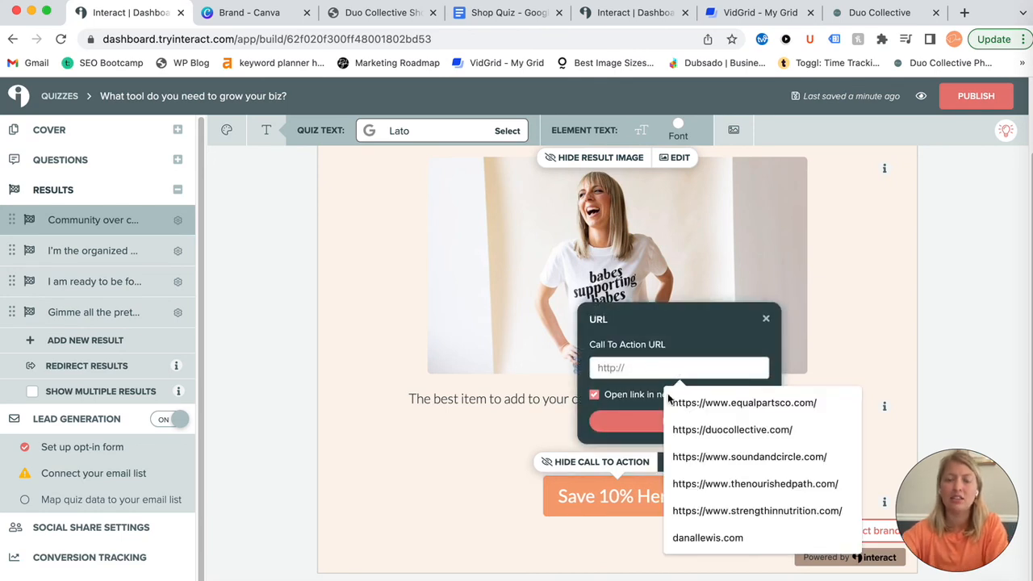
pyautogui.click(839, 353)
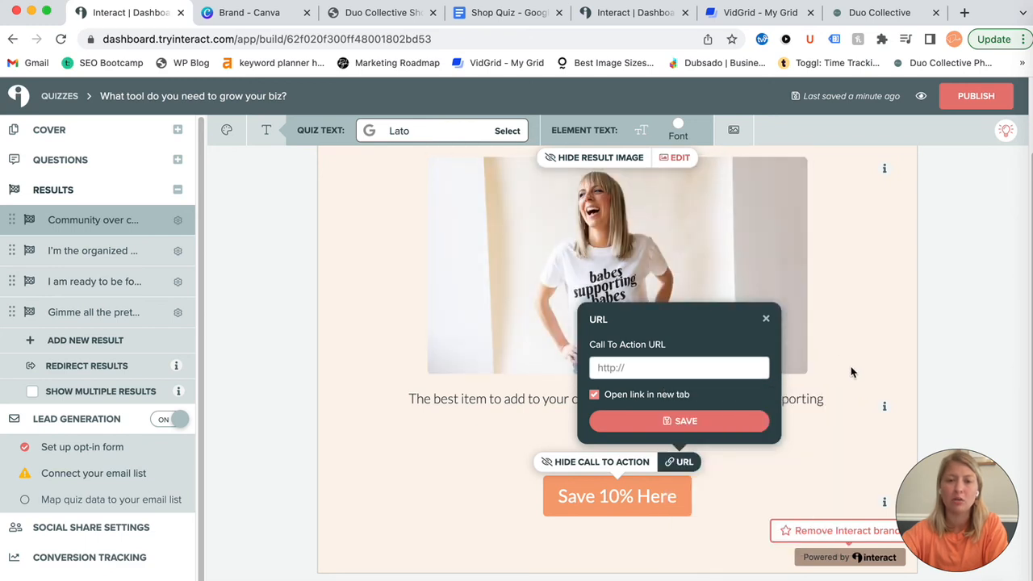
pyautogui.click(766, 320)
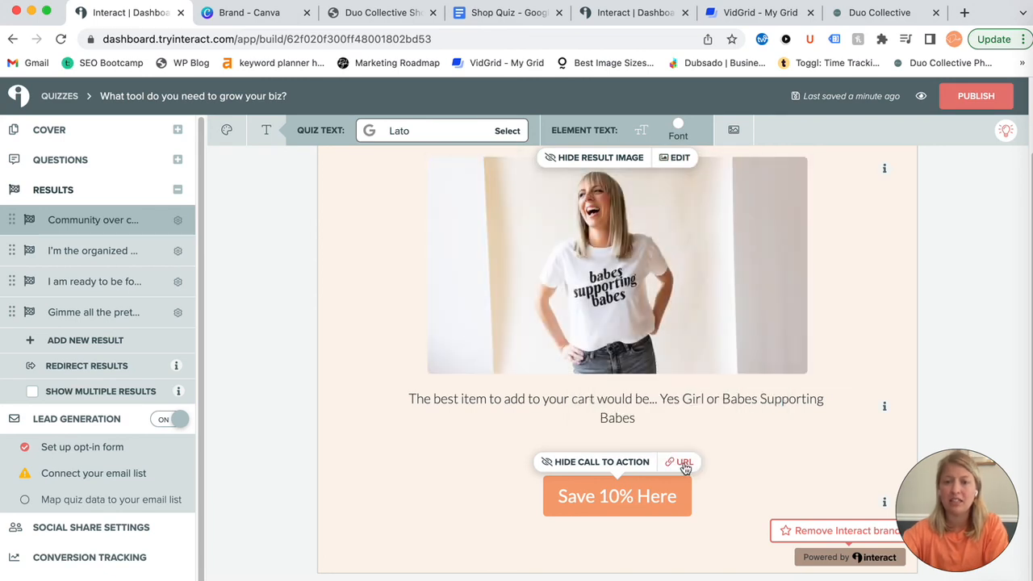
pyautogui.click(684, 467)
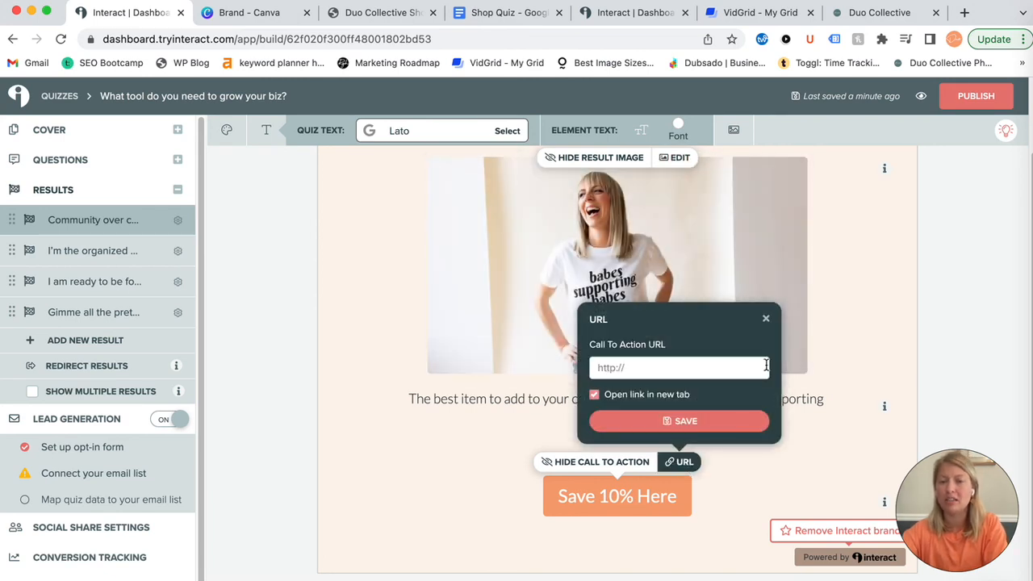
pyautogui.click(687, 368)
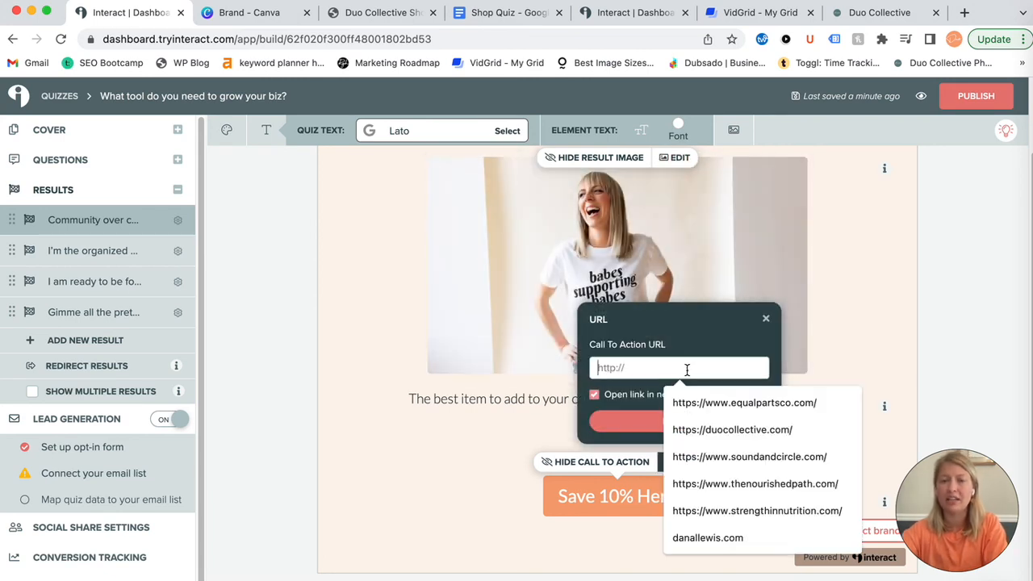
pyautogui.click(833, 354)
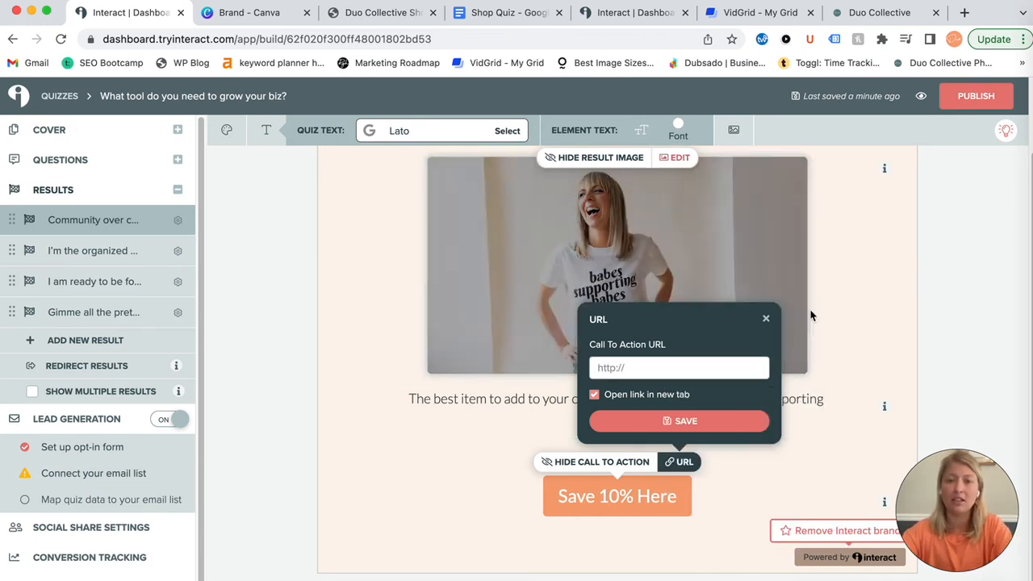
pyautogui.click(766, 320)
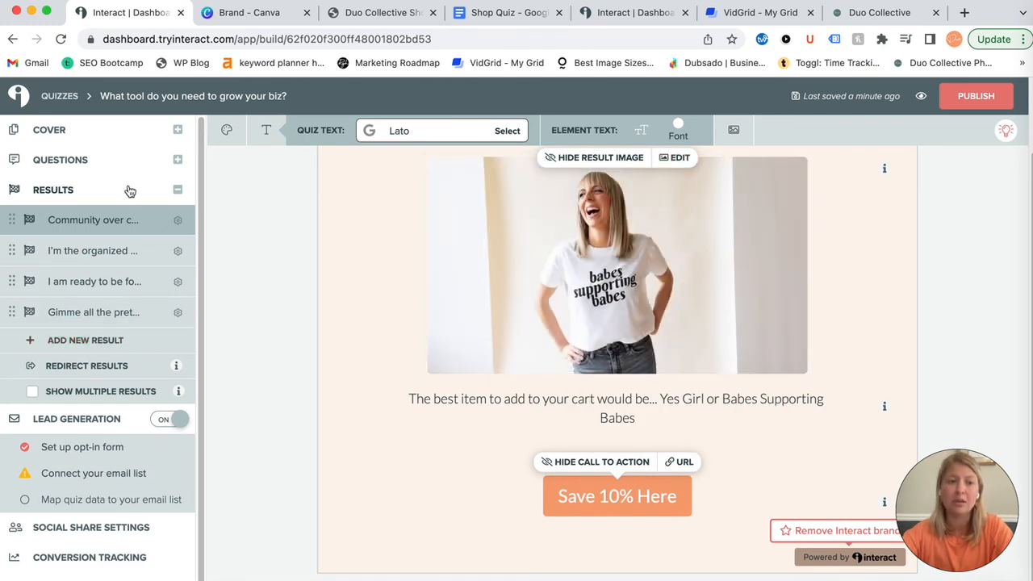
# Open the lead generation opt-in form and review its contact fields, form settings and form content
pyautogui.scroll(-1, 119, 406)
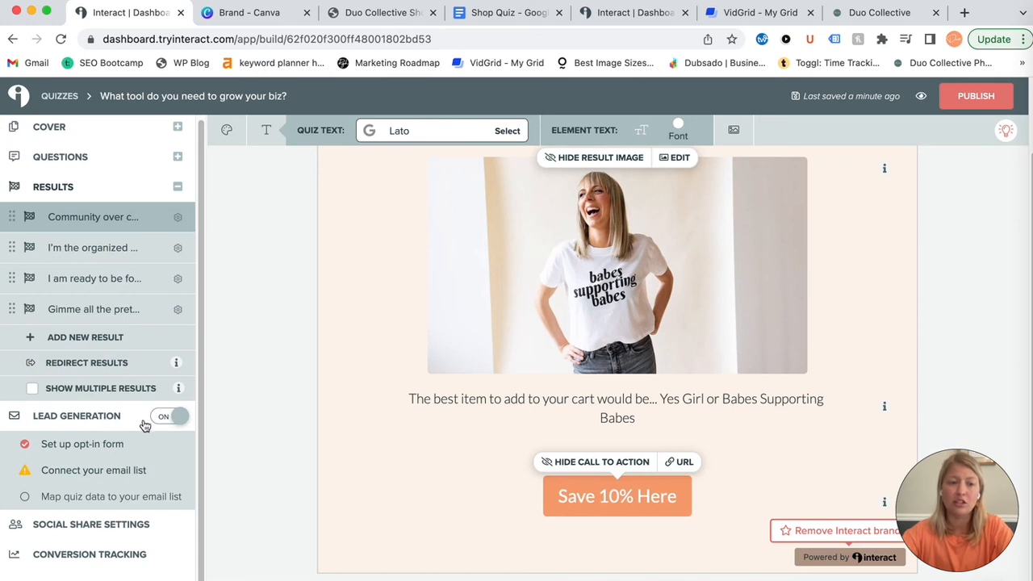
pyautogui.scroll(2, 544, 410)
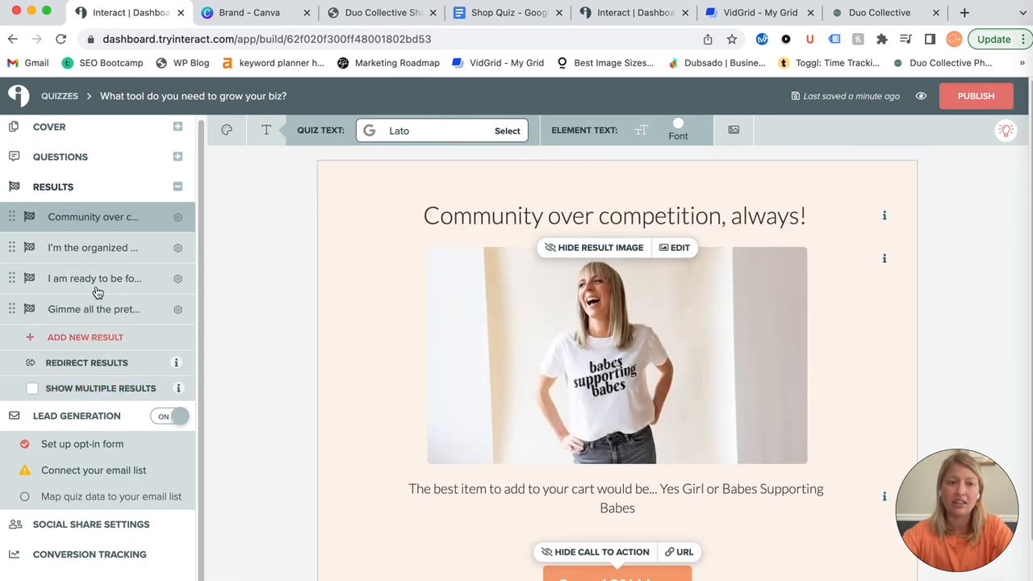
pyautogui.click(81, 469)
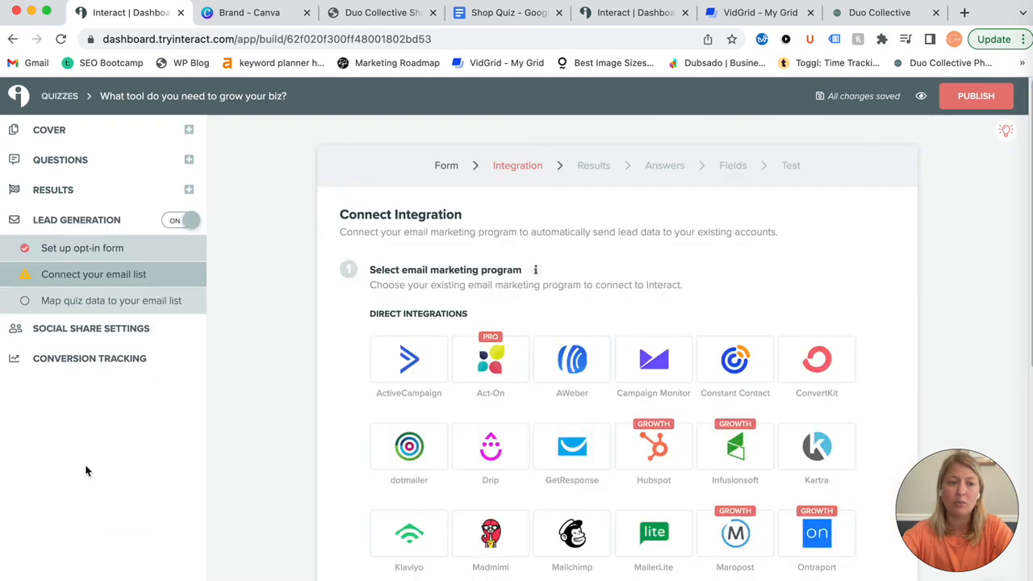
pyautogui.click(447, 167)
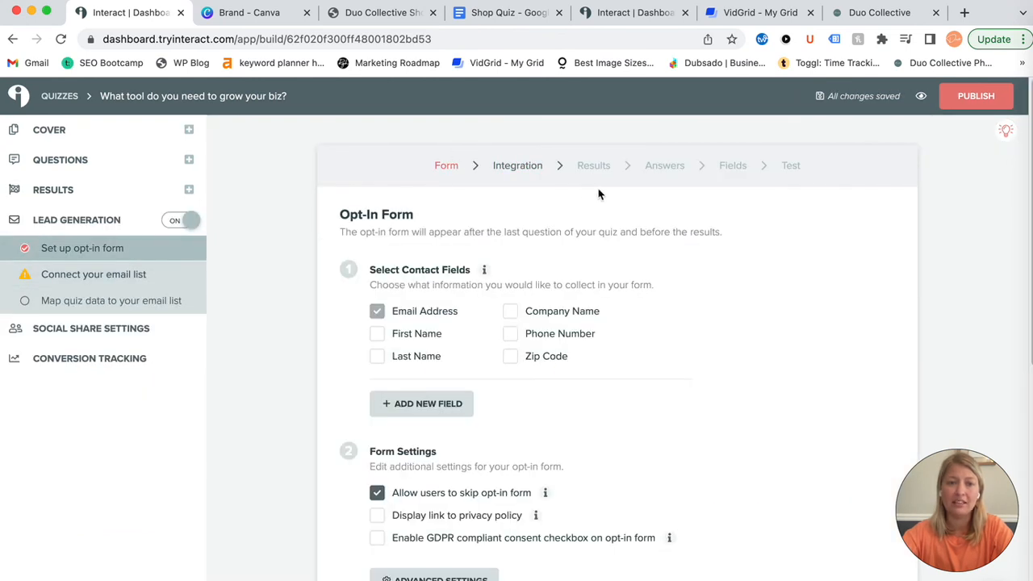
pyautogui.scroll(-3, 700, 275)
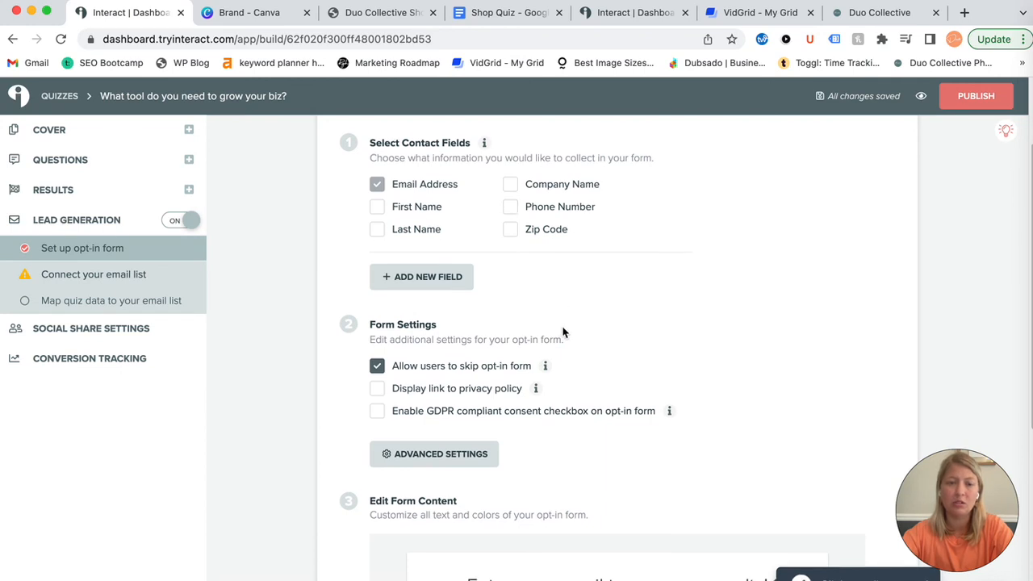
pyautogui.scroll(-1, 563, 327)
pyautogui.moveTo(545, 315)
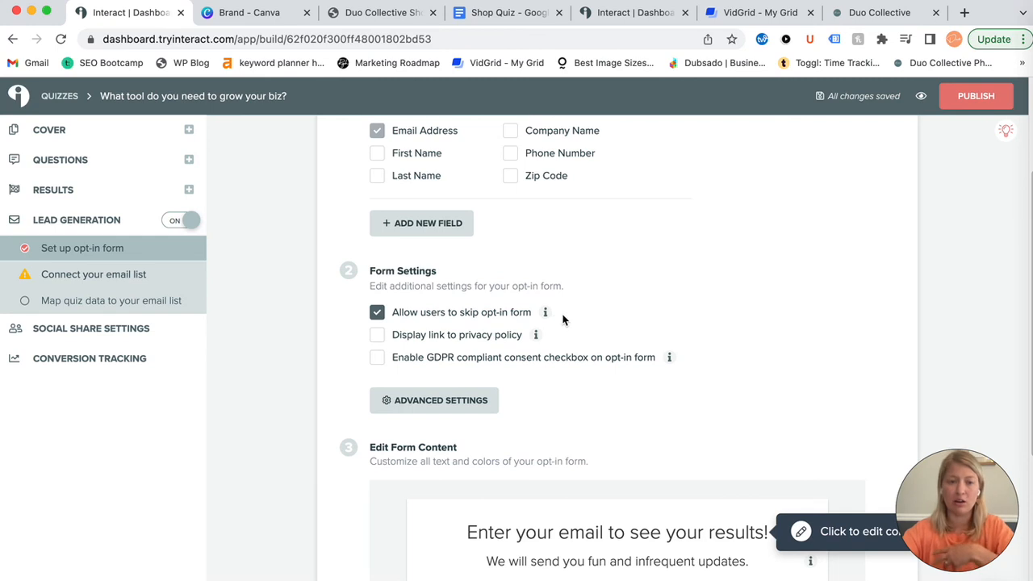
pyautogui.scroll(-5, 591, 379)
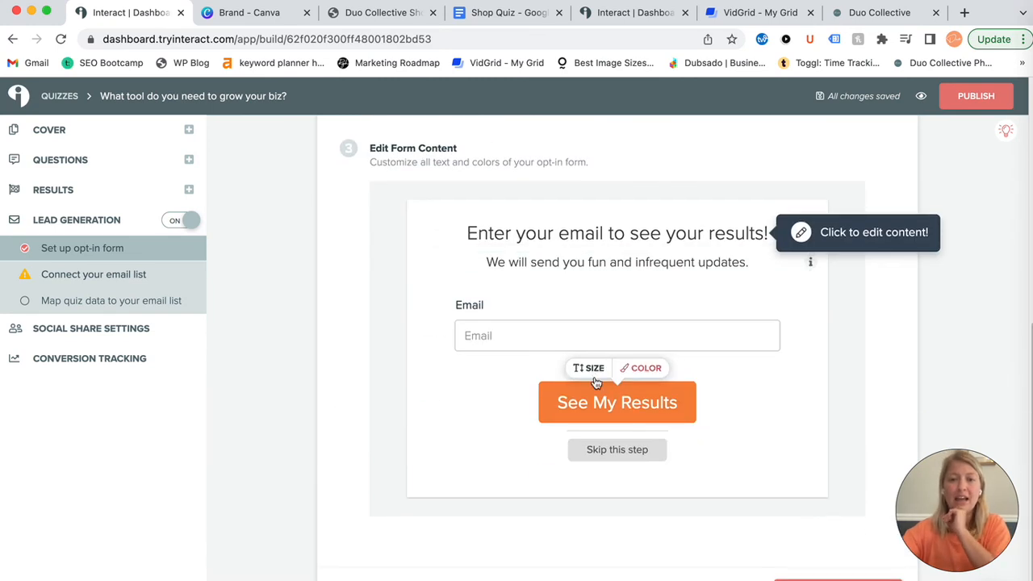
# Examine the color options of the opt-in form's "See My Results" button and close them unchanged
pyautogui.click(649, 371)
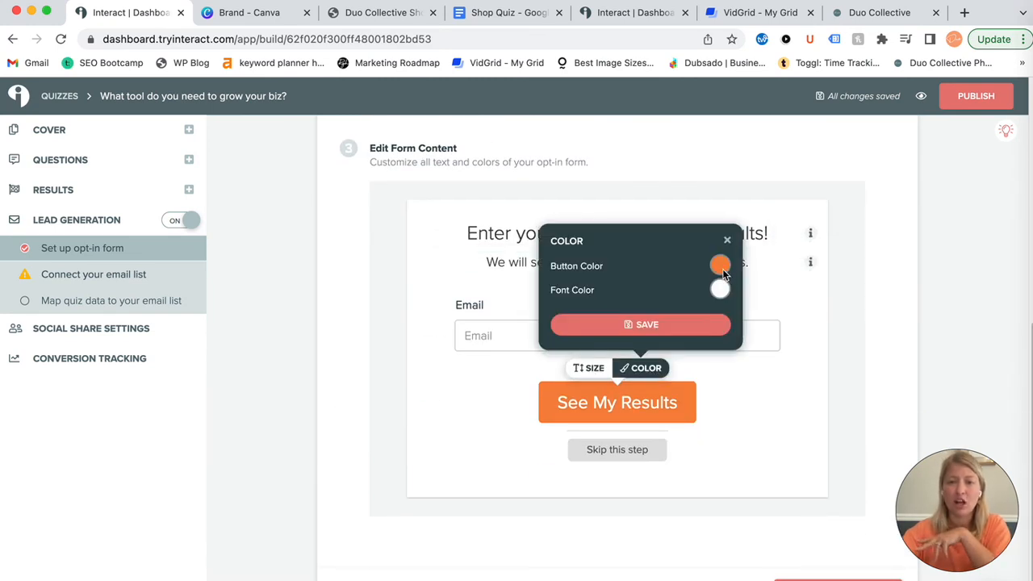
pyautogui.click(720, 271)
pyautogui.click(837, 285)
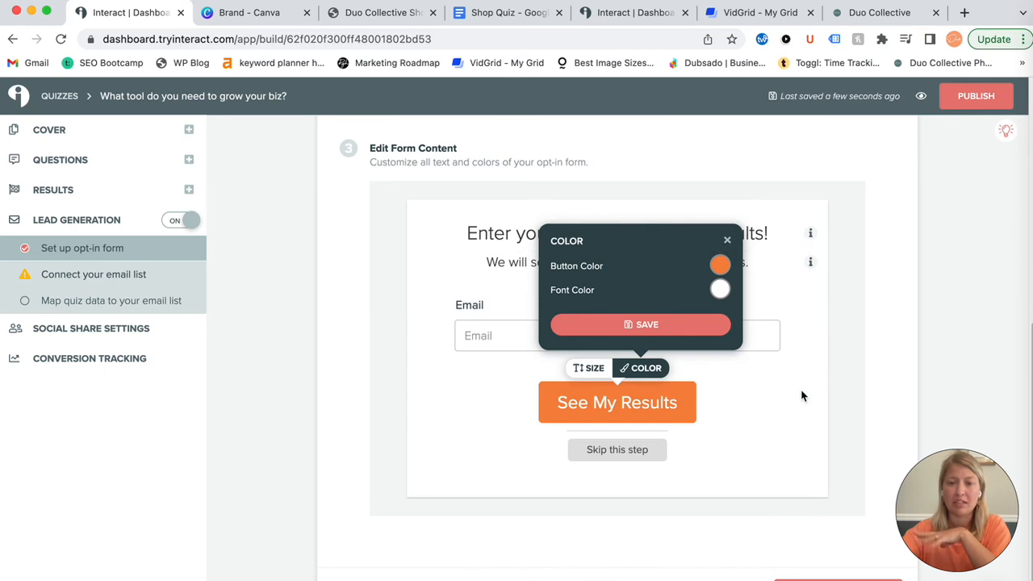
pyautogui.click(729, 239)
# Save the opt-in form, continue to Integration, and look through the direct and Zapier email marketing programs
pyautogui.scroll(-2, 724, 403)
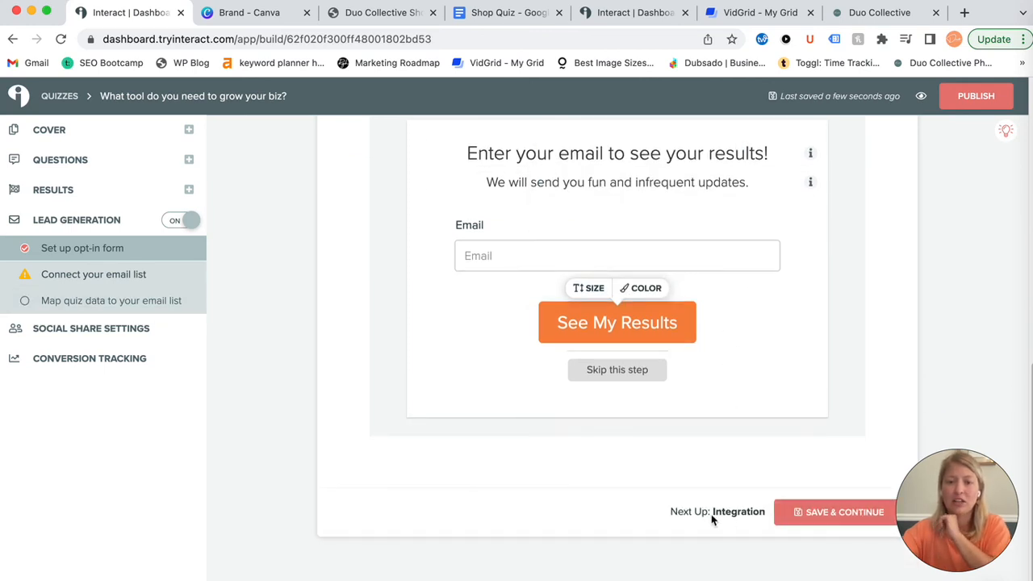
pyautogui.click(818, 523)
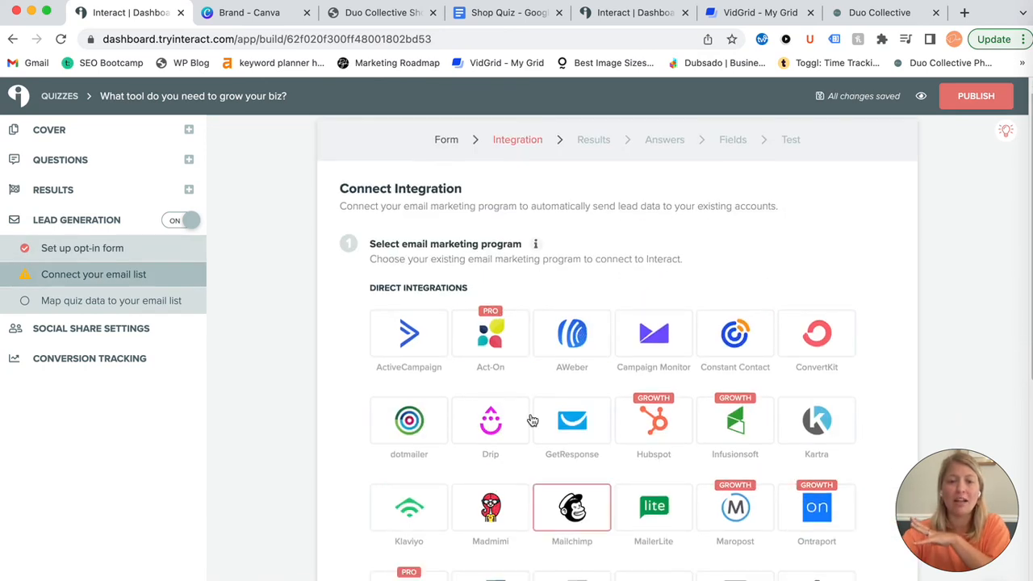
pyautogui.scroll(-2, 858, 443)
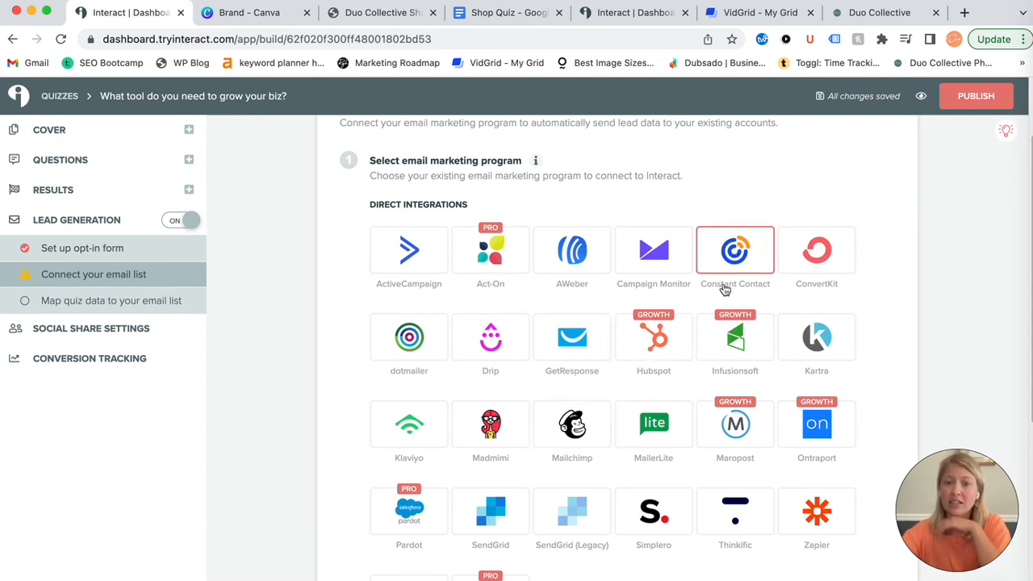
pyautogui.scroll(-3, 892, 393)
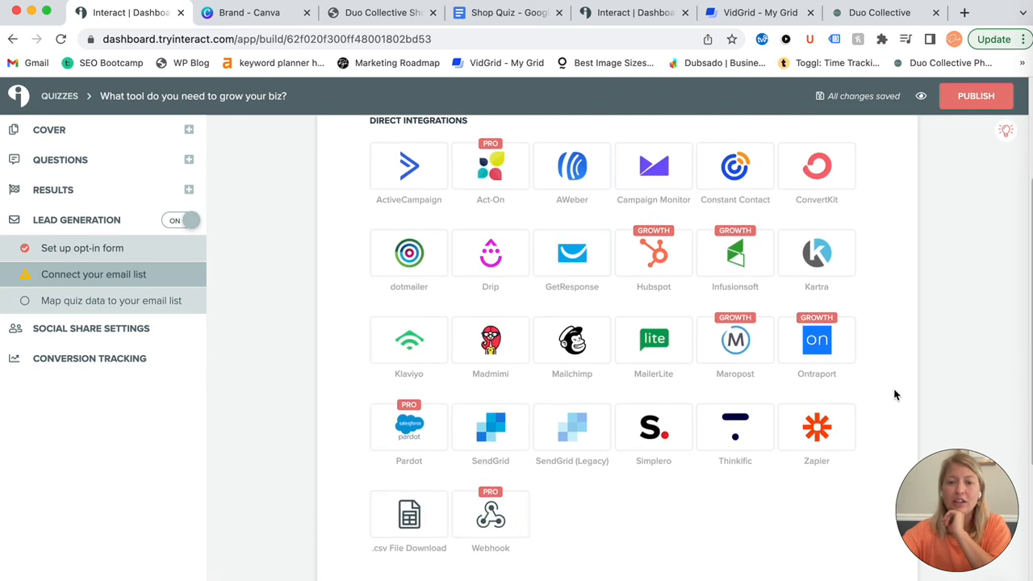
pyautogui.scroll(-5, 896, 359)
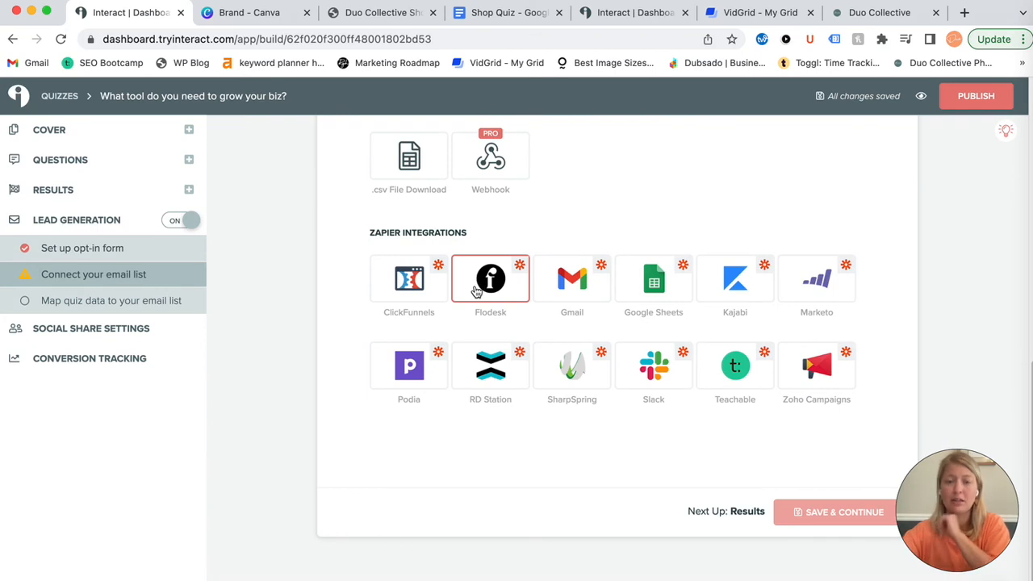
pyautogui.scroll(2, 511, 276)
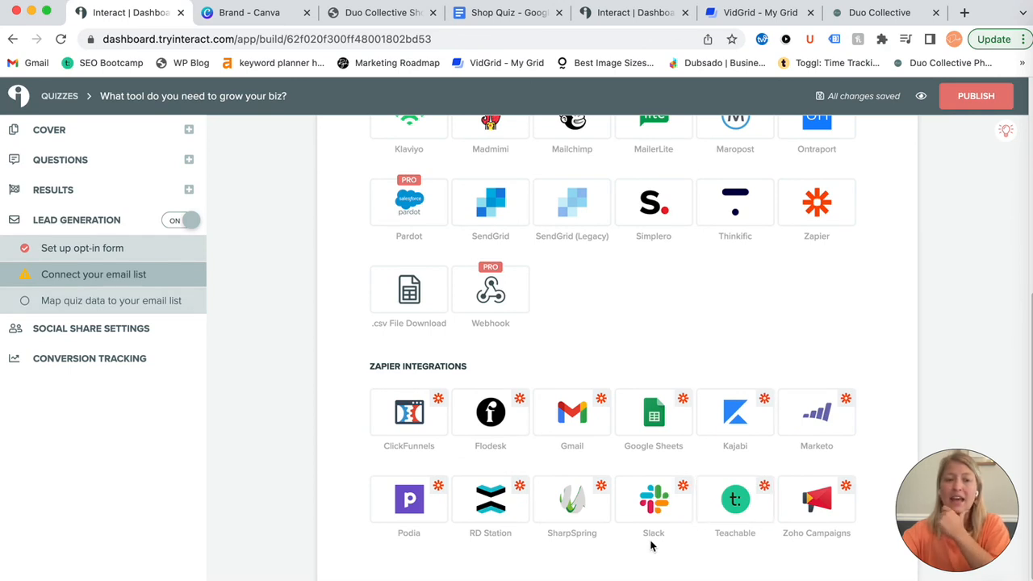
pyautogui.scroll(5, 563, 447)
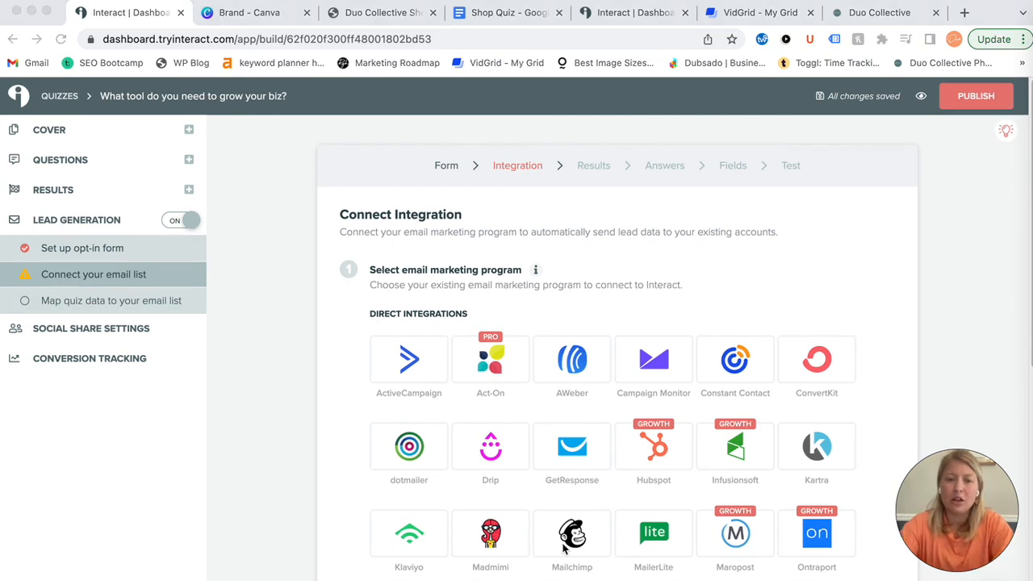
# Turn off lead generation for the quiz and review the "Community over competition, always!" result
pyautogui.click(192, 223)
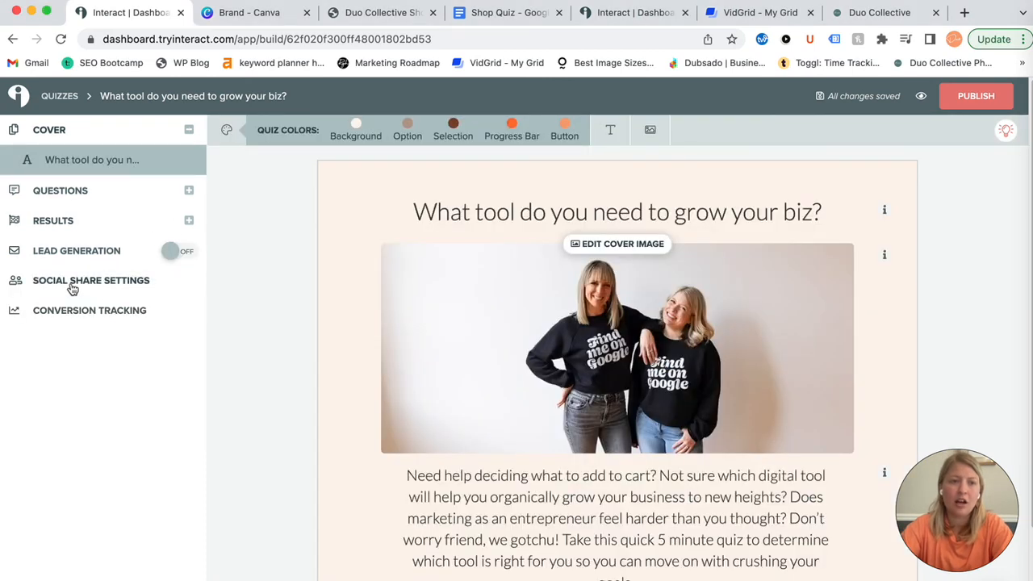
pyautogui.click(99, 220)
pyautogui.scroll(-3, 651, 489)
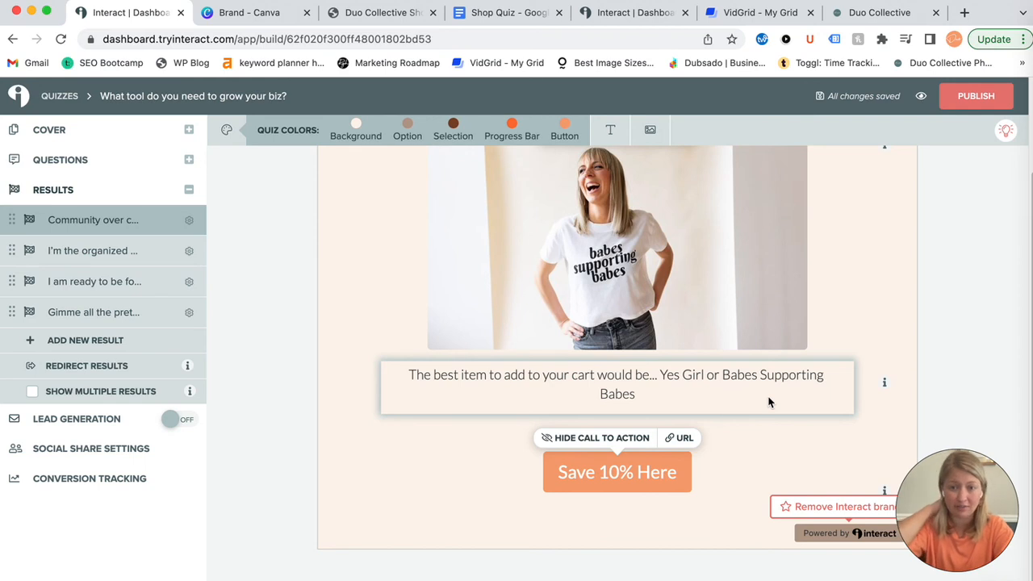
# Publish the "What tool do you need to grow your biz?" quiz and copy its live share link
pyautogui.click(976, 96)
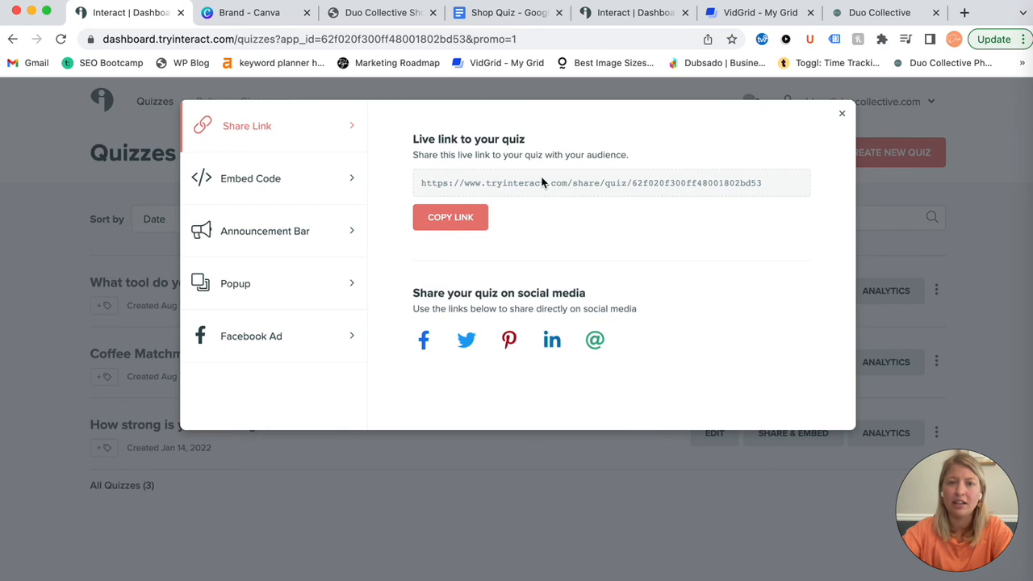
pyautogui.click(463, 216)
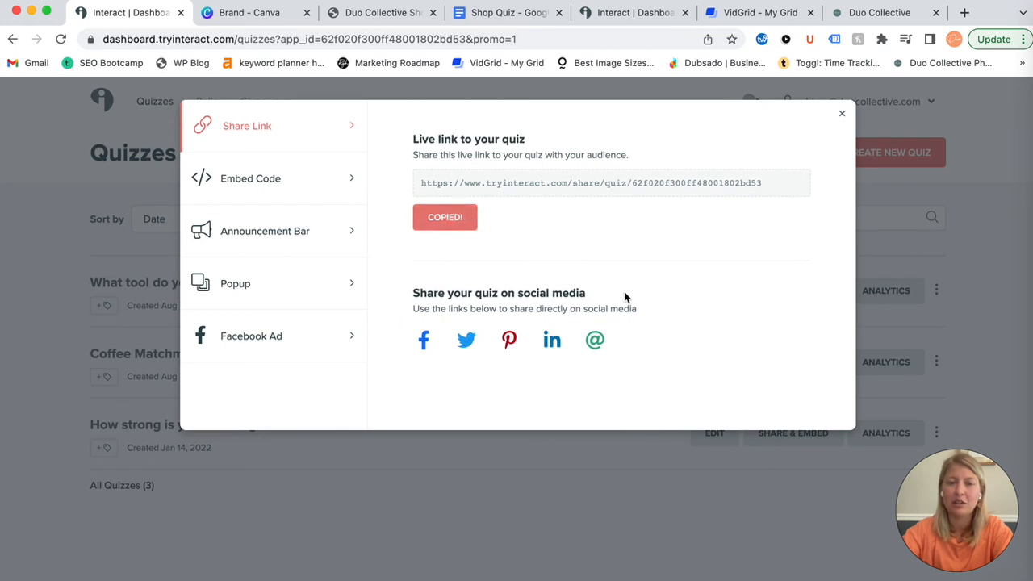